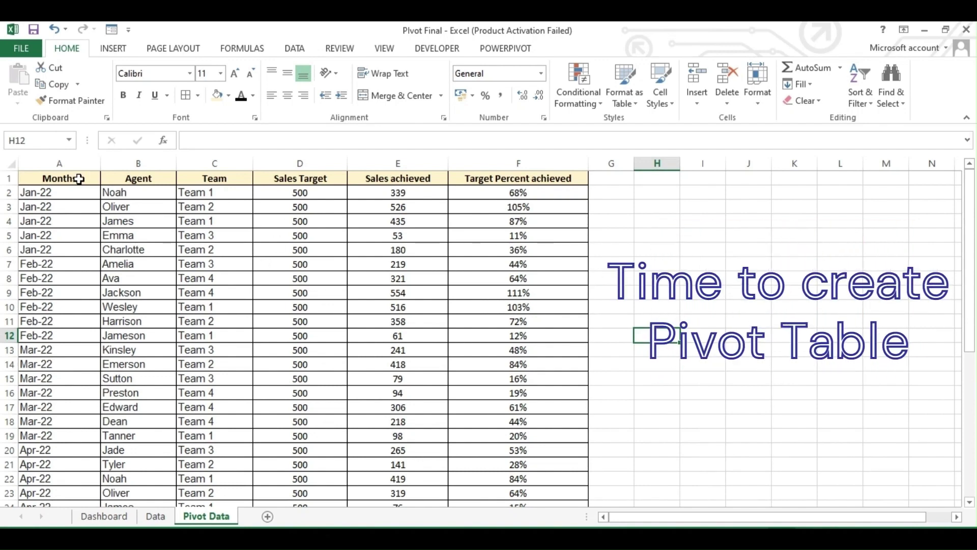
Convert the sales data range A1:F41 into a table, keeping the first row as headers.
left_click_drag(84, 206, 482, 435)
left_click(593, 350)
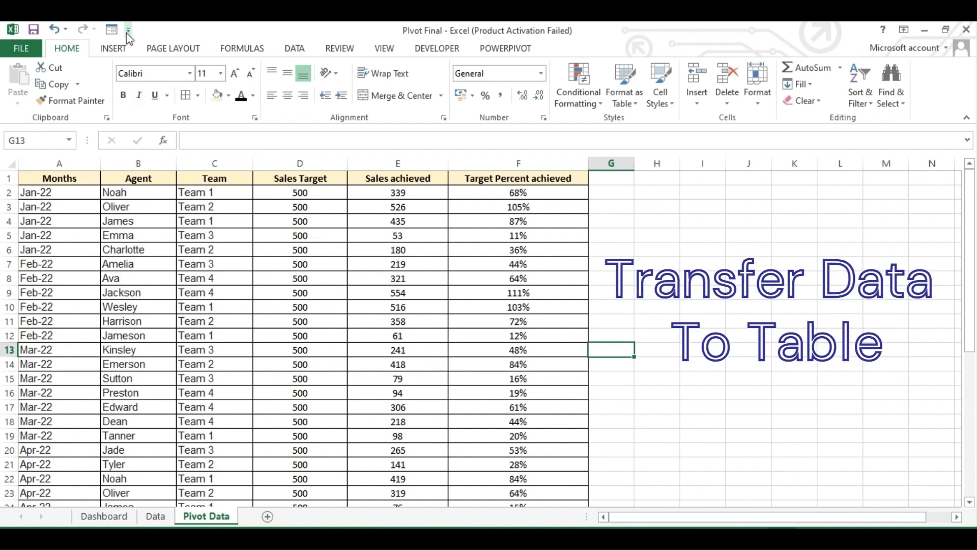
left_click(120, 51)
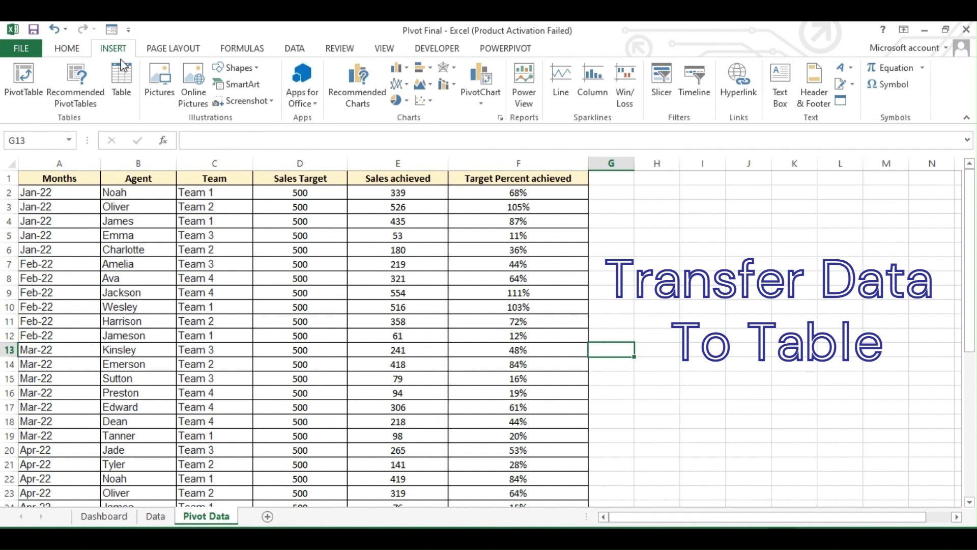
left_click(124, 81)
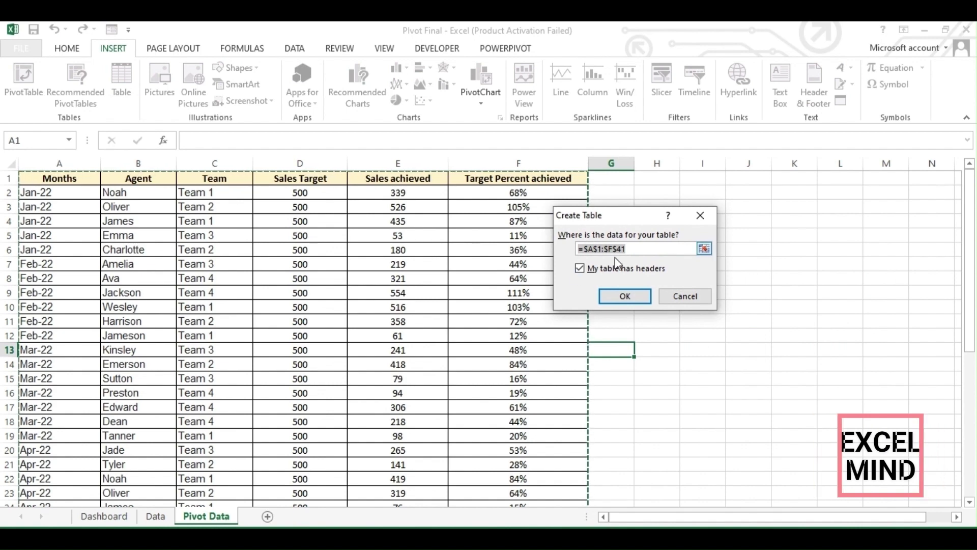
scroll(414, 309, "down", 8)
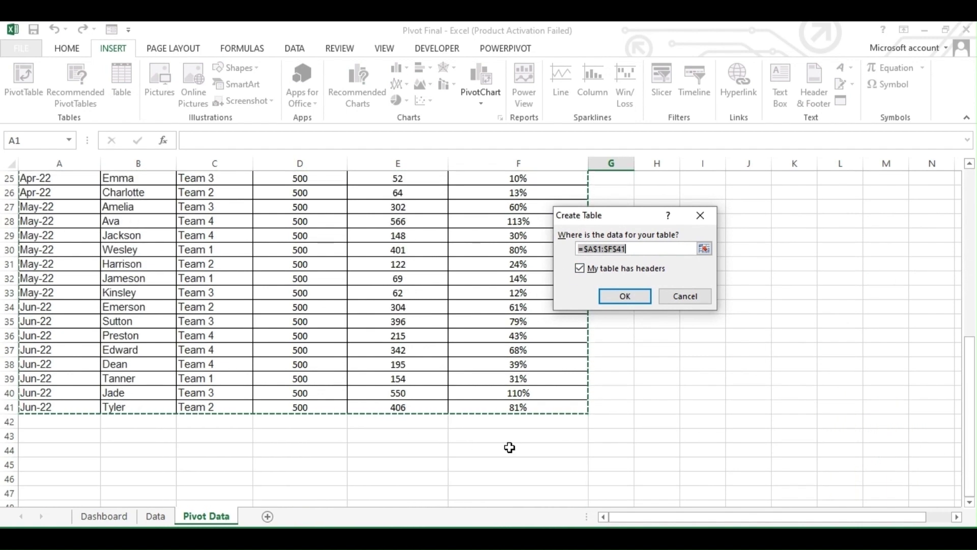
scroll(509, 418, "up", 8)
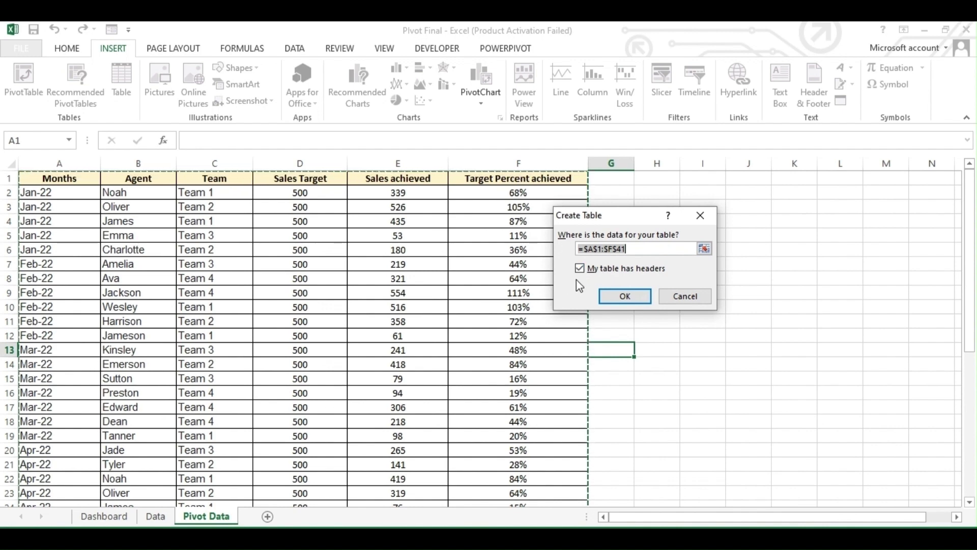
left_click(624, 296)
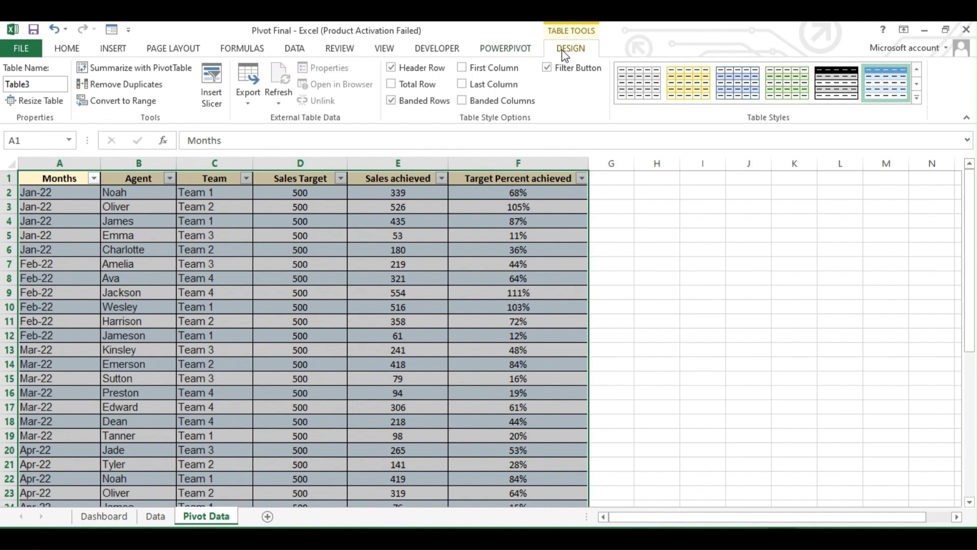
Apply the medium table style with an orange header and gray banded rows to the sales table.
left_click(916, 97)
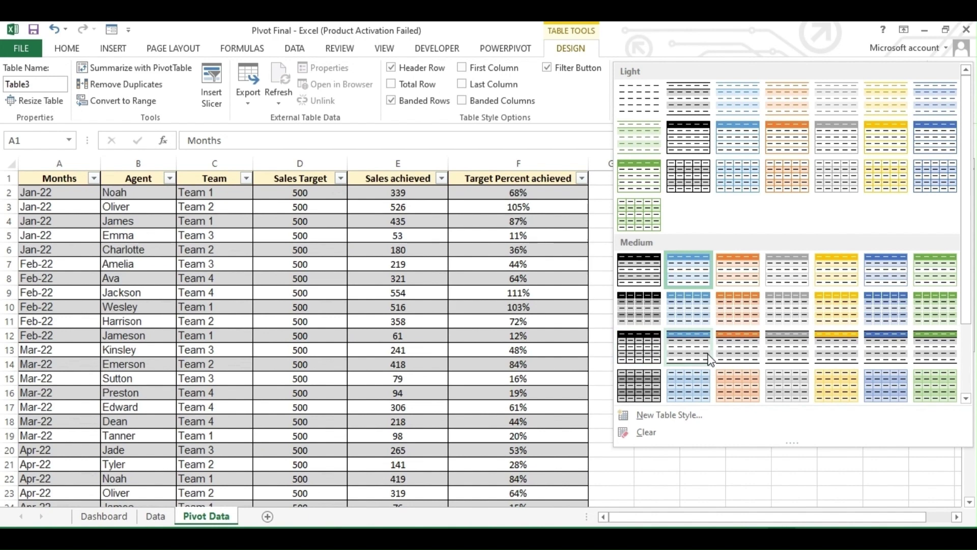
left_click(749, 355)
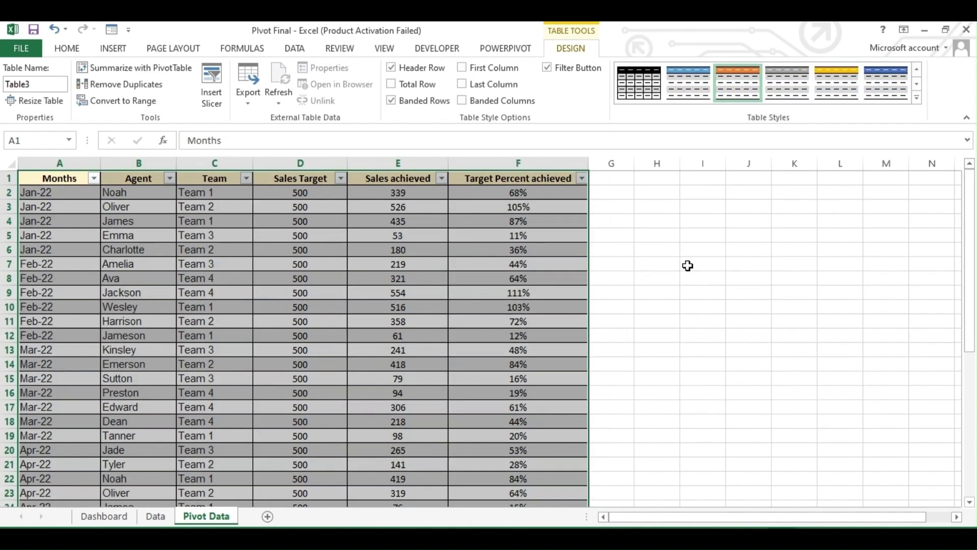
left_click(452, 264)
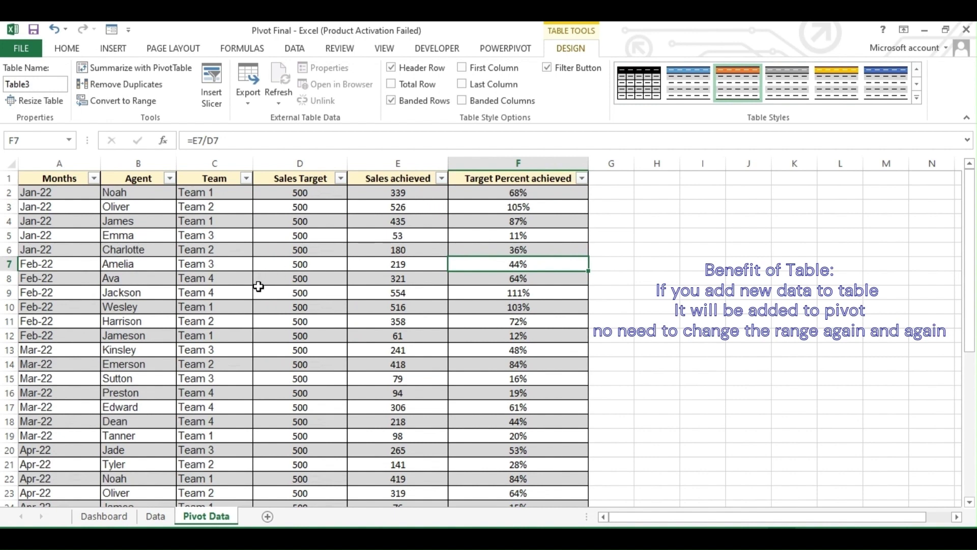
Add a row directly below the table's last entry with month Jun-22, the agent's name and Team 3.
scroll(258, 286, "down", 9)
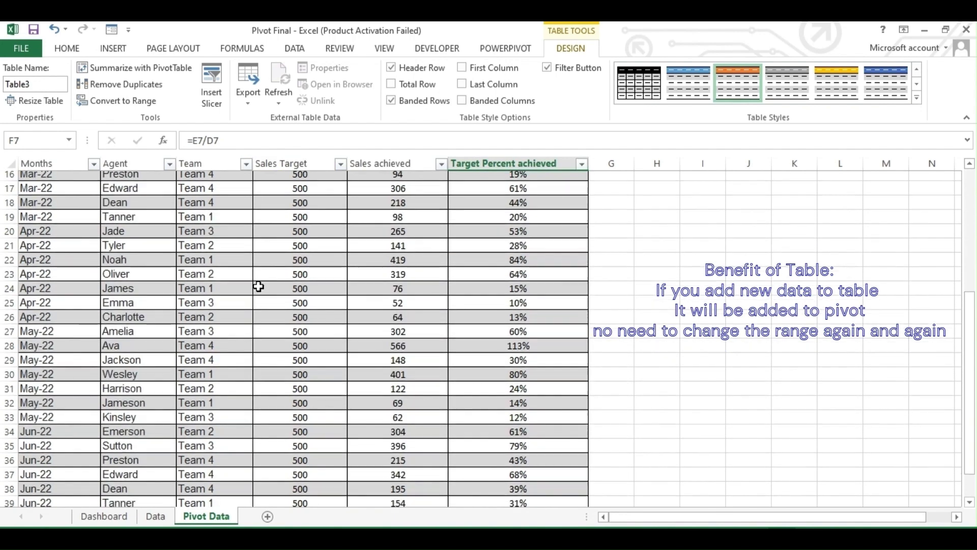
left_click(71, 381)
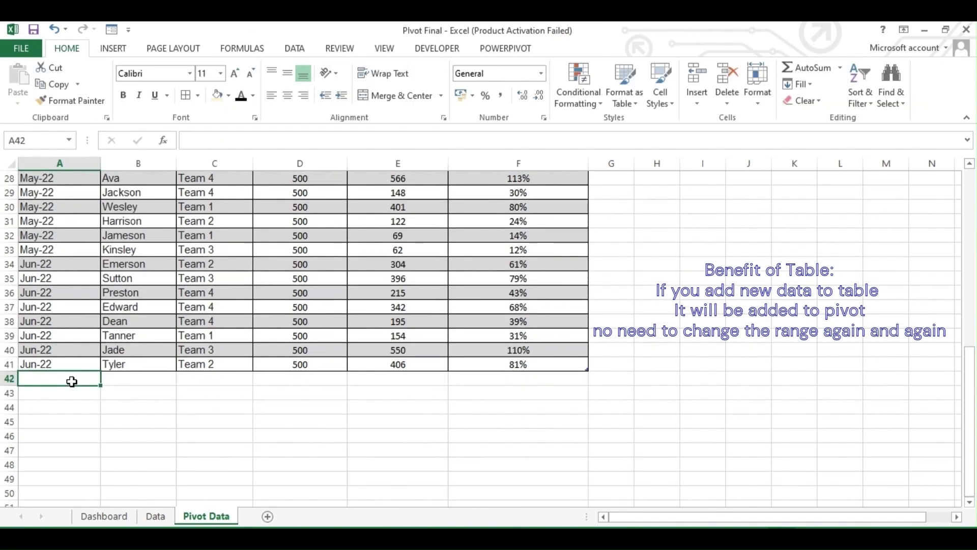
key("ctrl+d")
left_click(137, 380)
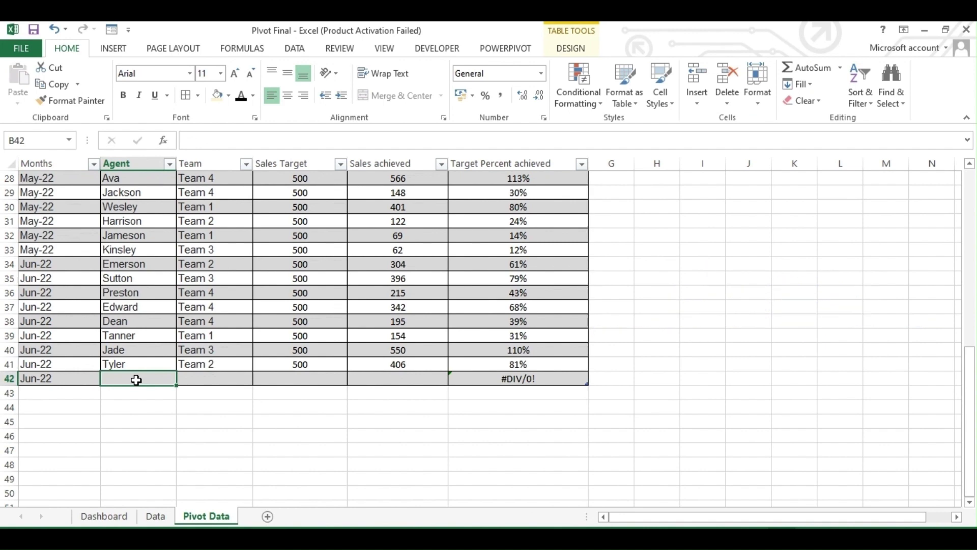
type("jade")
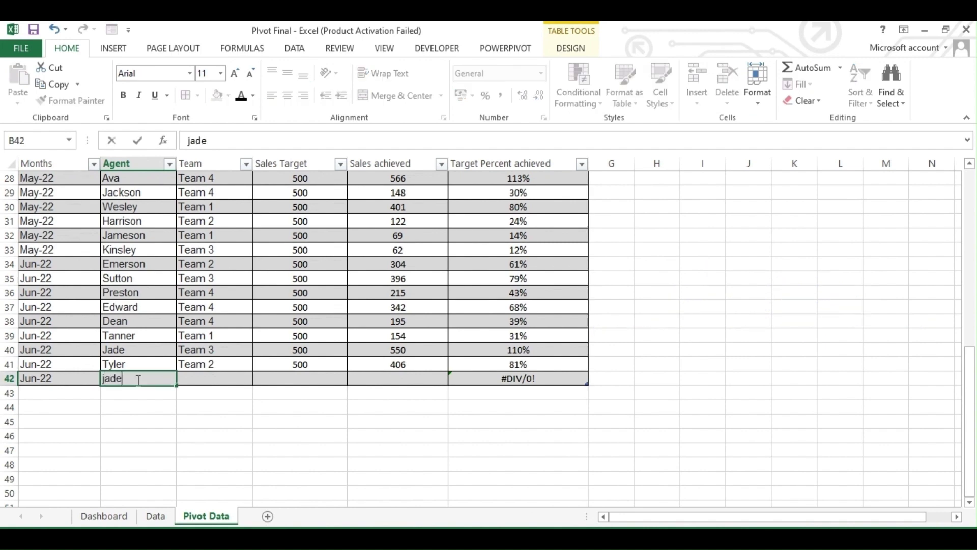
key("Tab")
type("Team")
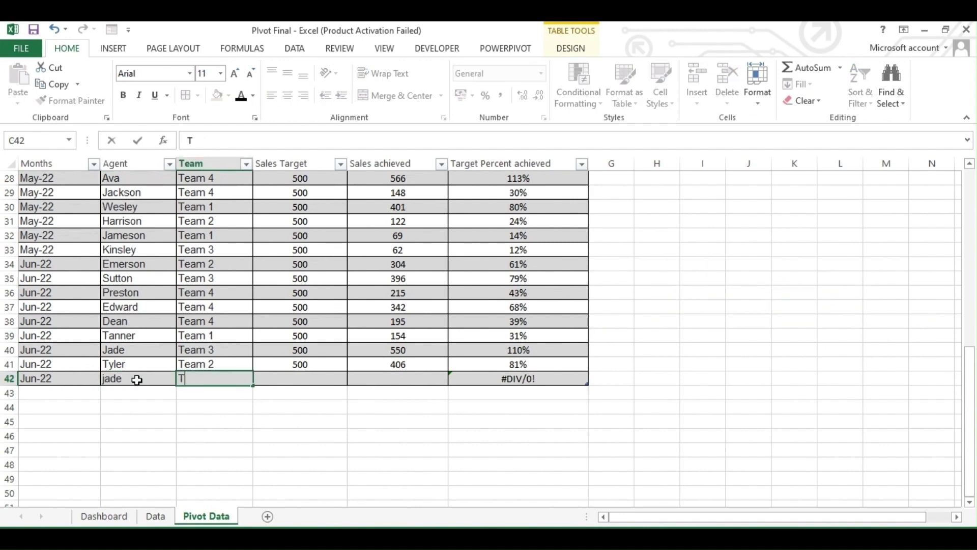
key("Tab")
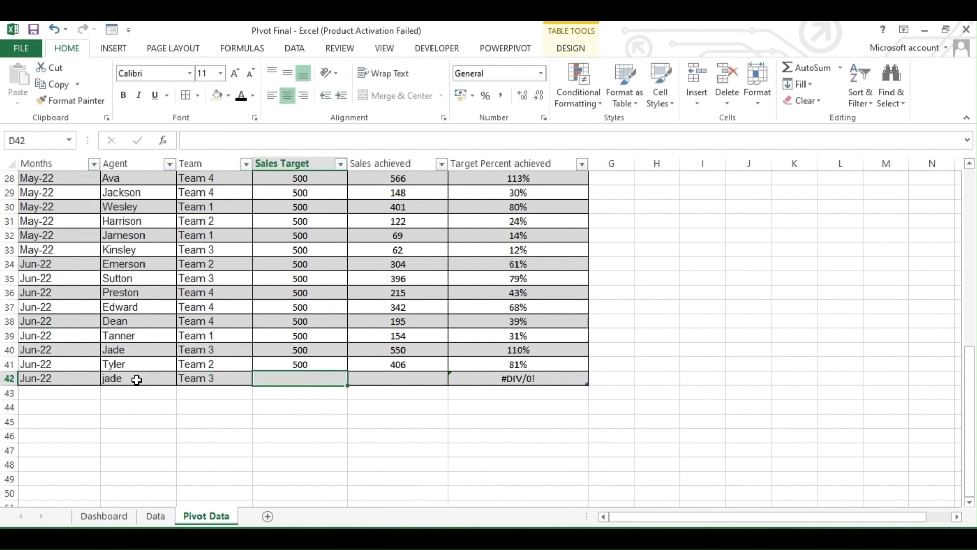
Enter a sales target of 500 and sales achieved of 600 in row 42.
type("500")
key("Tab")
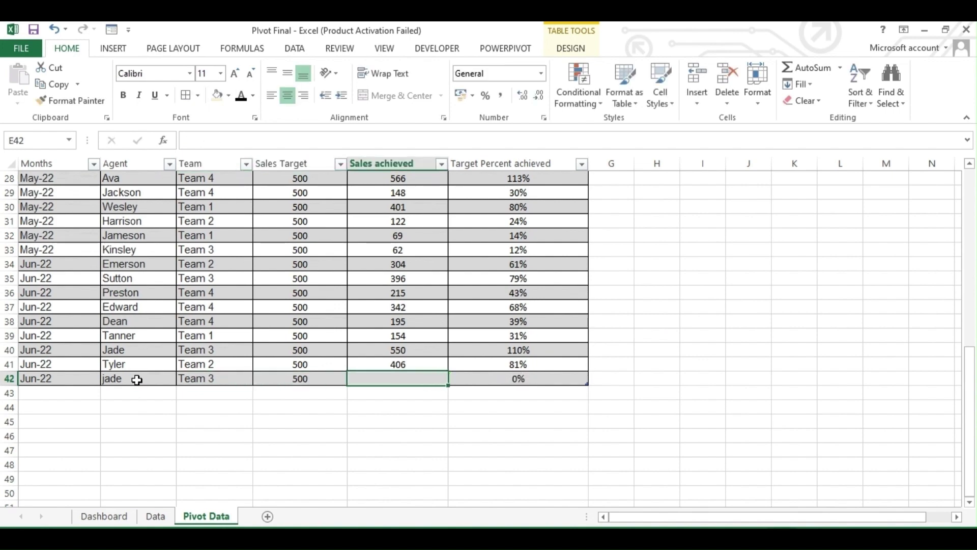
type("600")
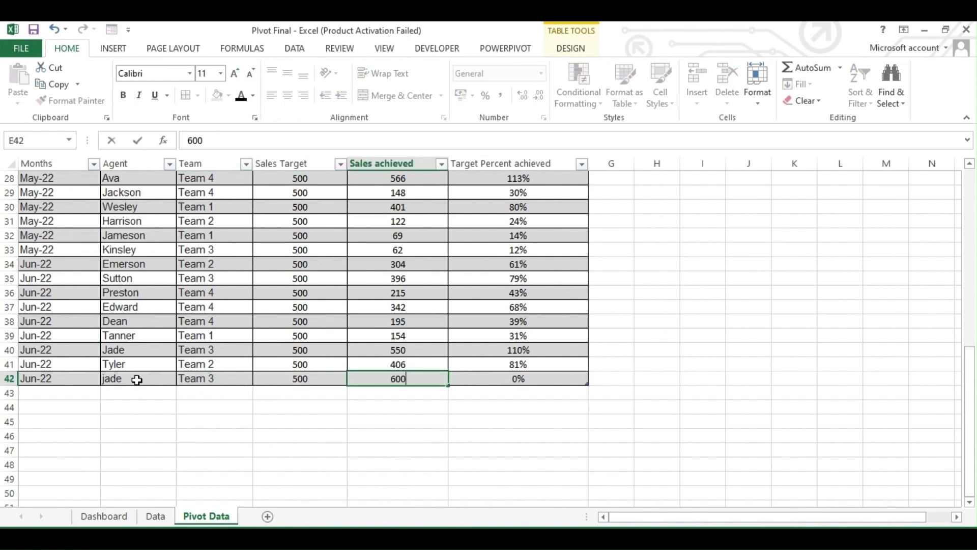
key("Return")
Create a PivotTable from Table3 on a new worksheet.
scroll(266, 273, "up", 9)
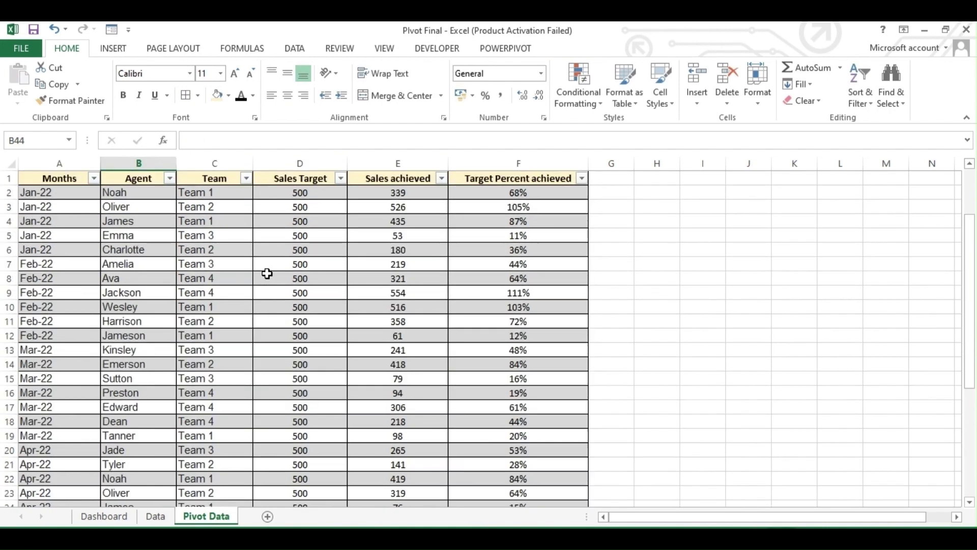
left_click(259, 259)
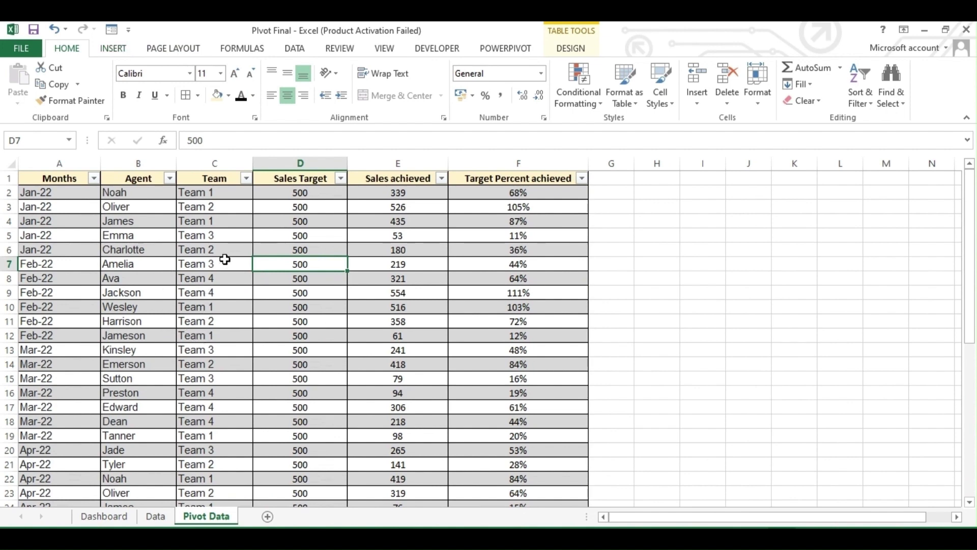
left_click(122, 53)
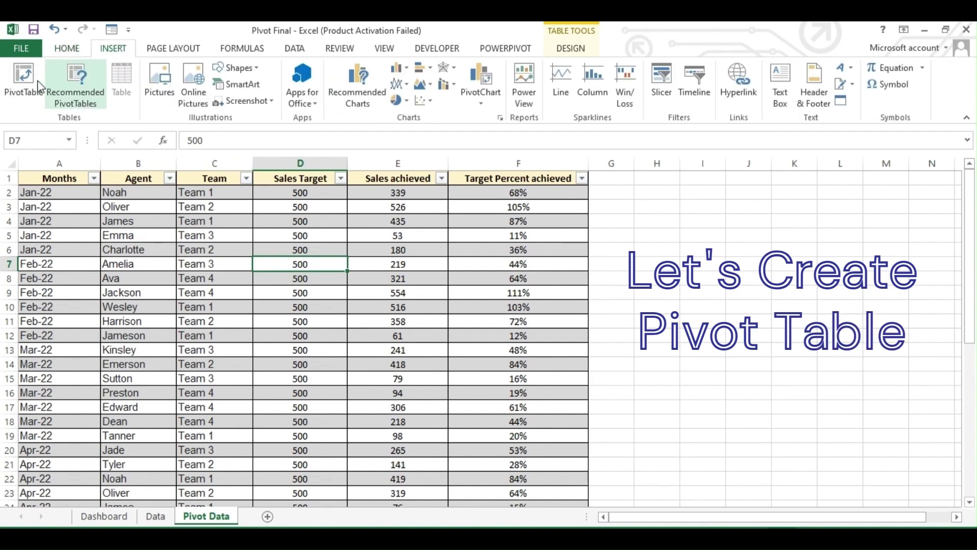
left_click(24, 82)
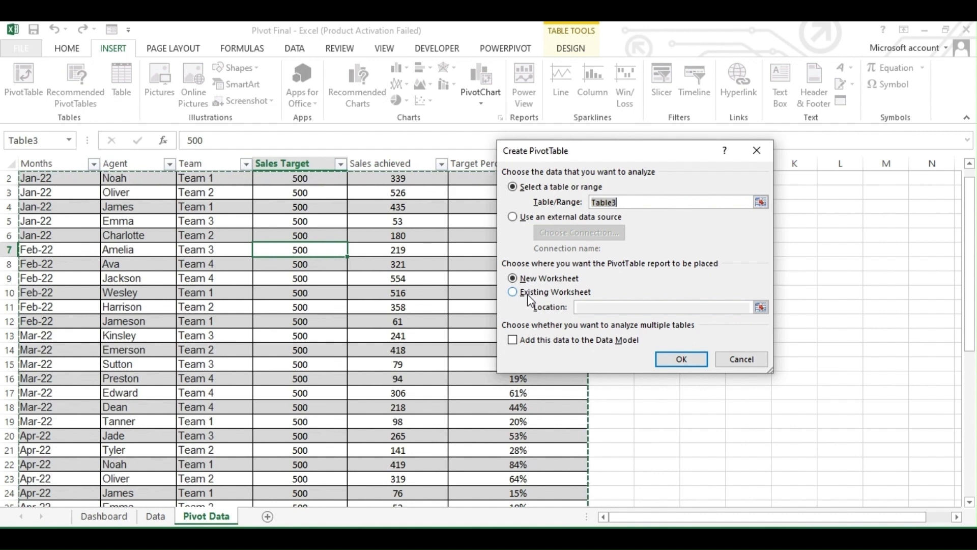
left_click(694, 361)
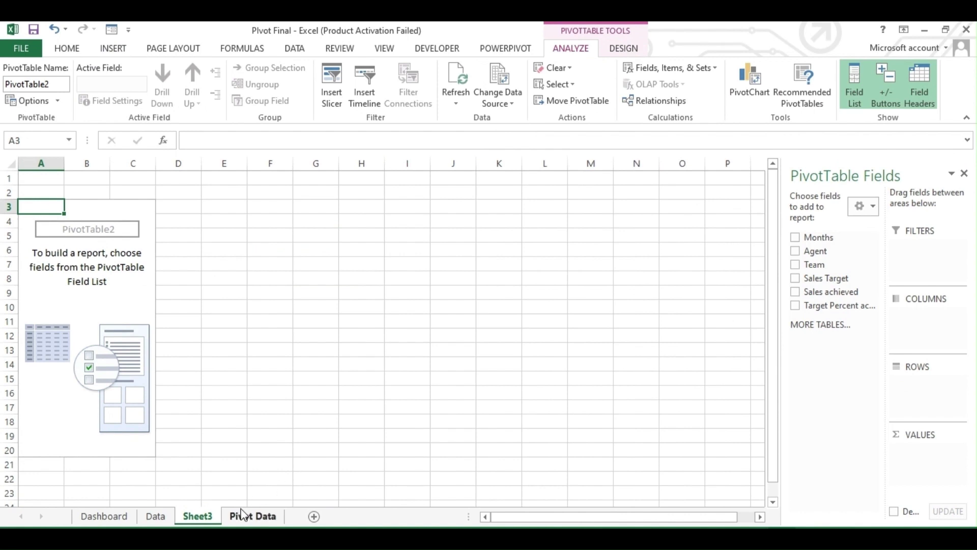
Rename the new PivotTable worksheet as Pivot T.
double_click(211, 517)
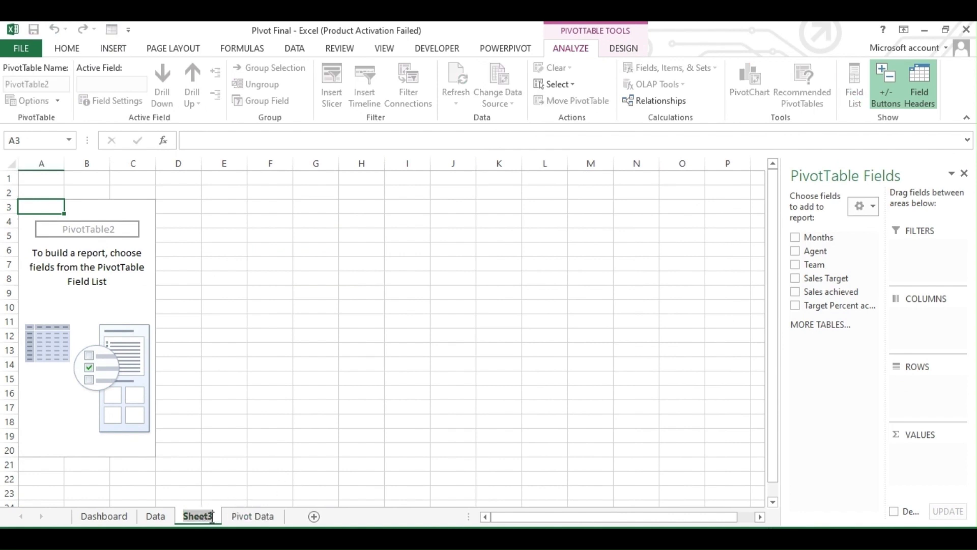
type("Pivo")
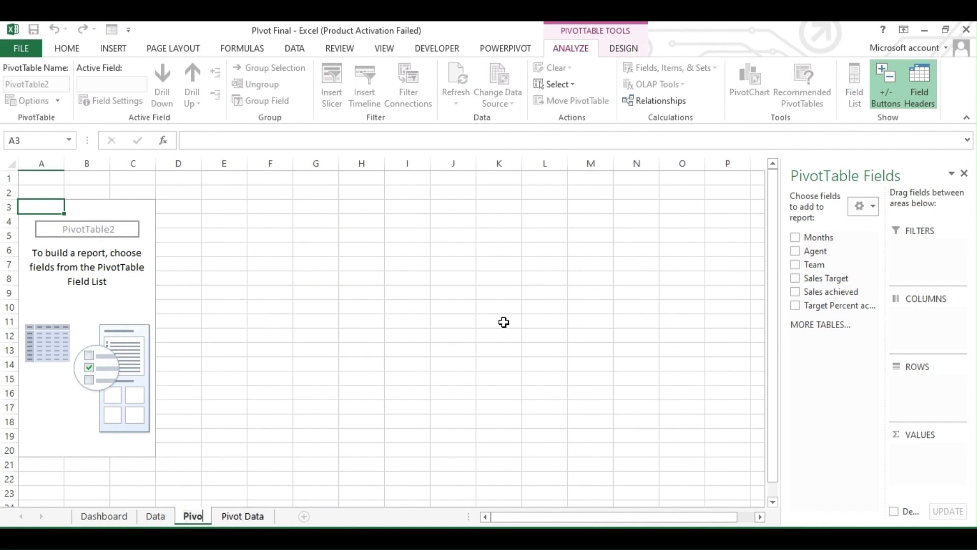
type("t T")
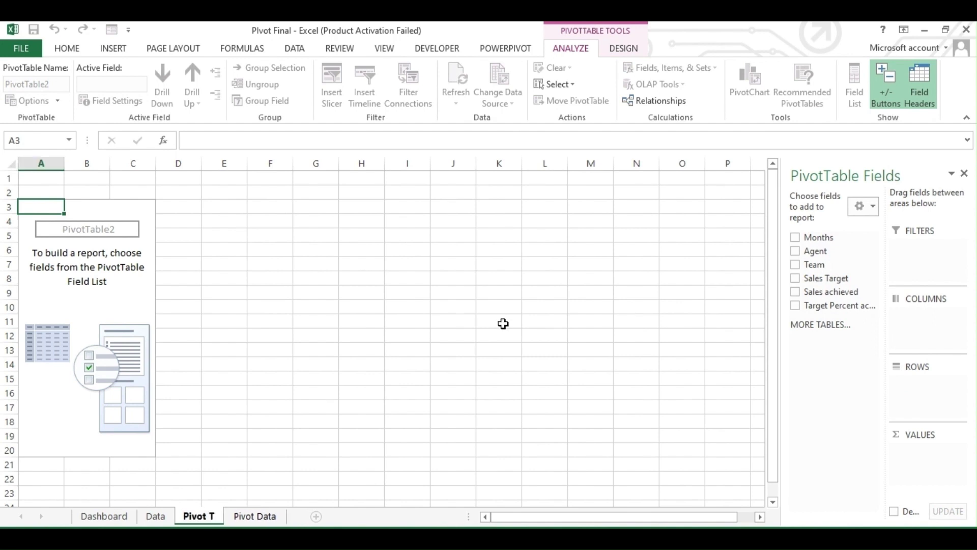
left_click(503, 324)
Reselect the empty PivotTable and close its PivotTable Fields list.
left_click(250, 275)
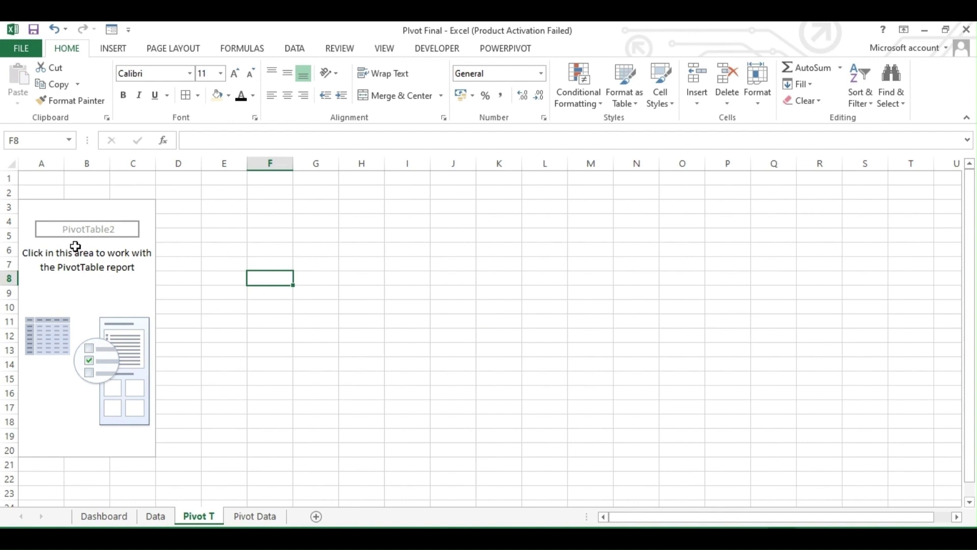
left_click(107, 298)
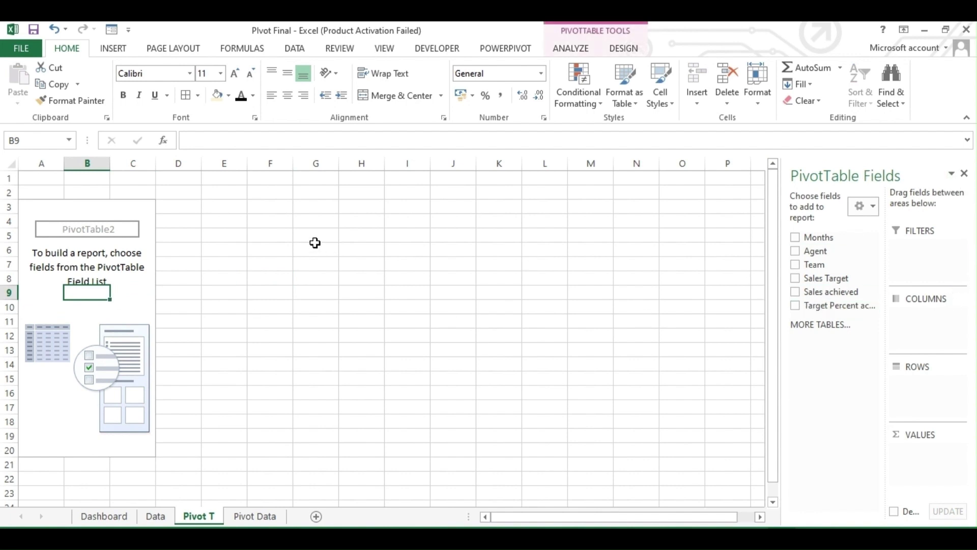
left_click(963, 173)
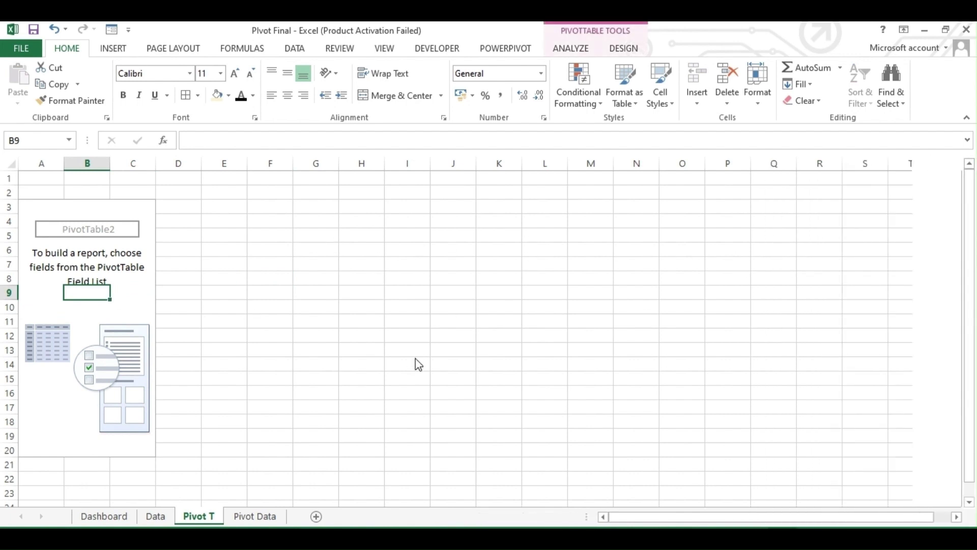
left_click(407, 363)
left_click(77, 281)
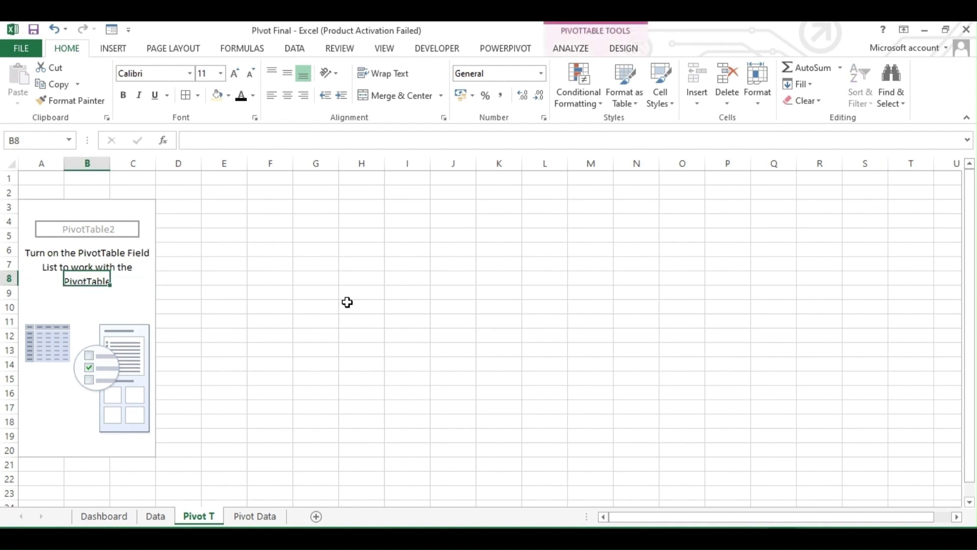
left_click(72, 305)
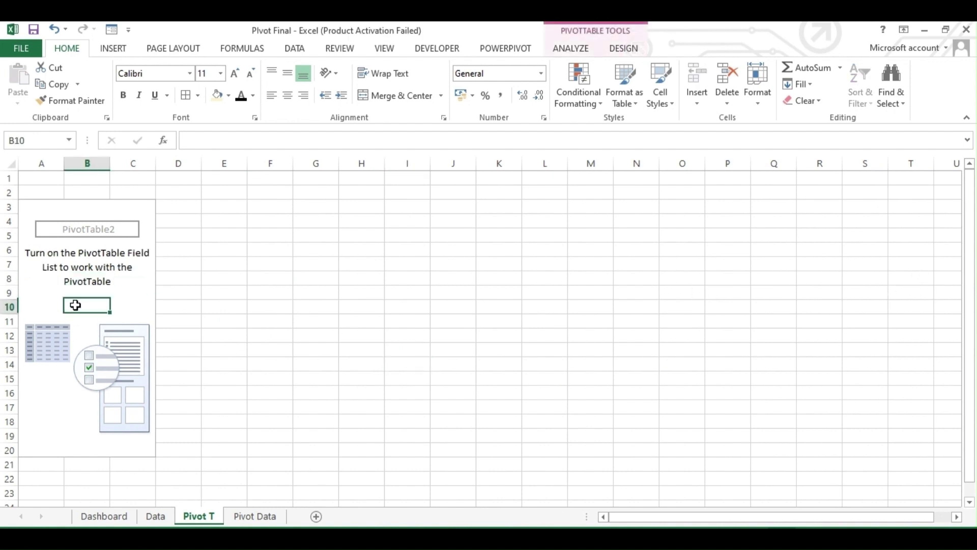
left_click(132, 294)
left_click(266, 302)
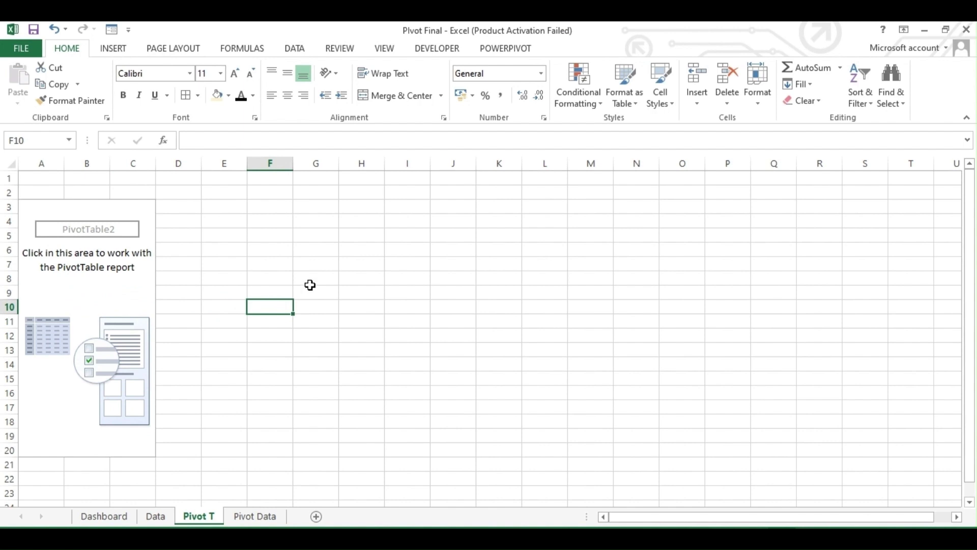
left_click(147, 288)
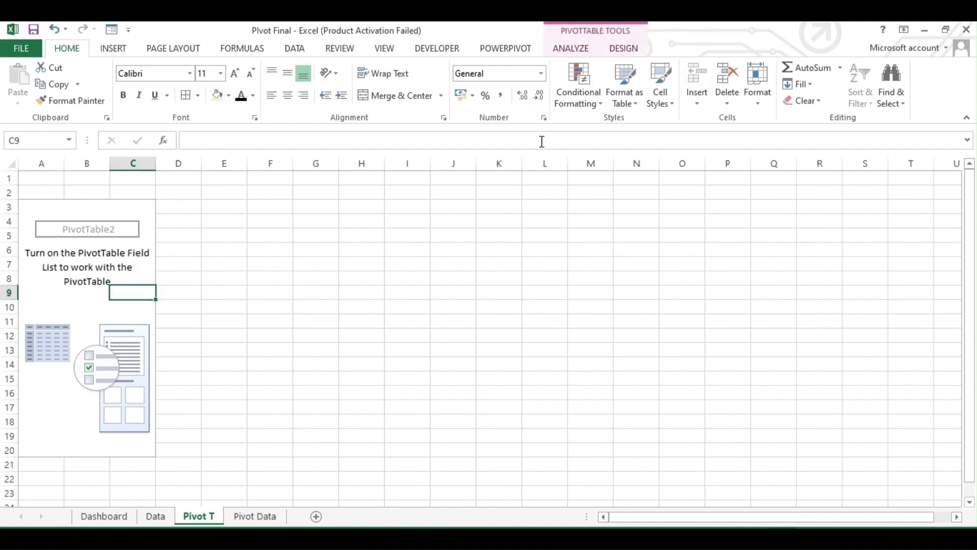
left_click(255, 318)
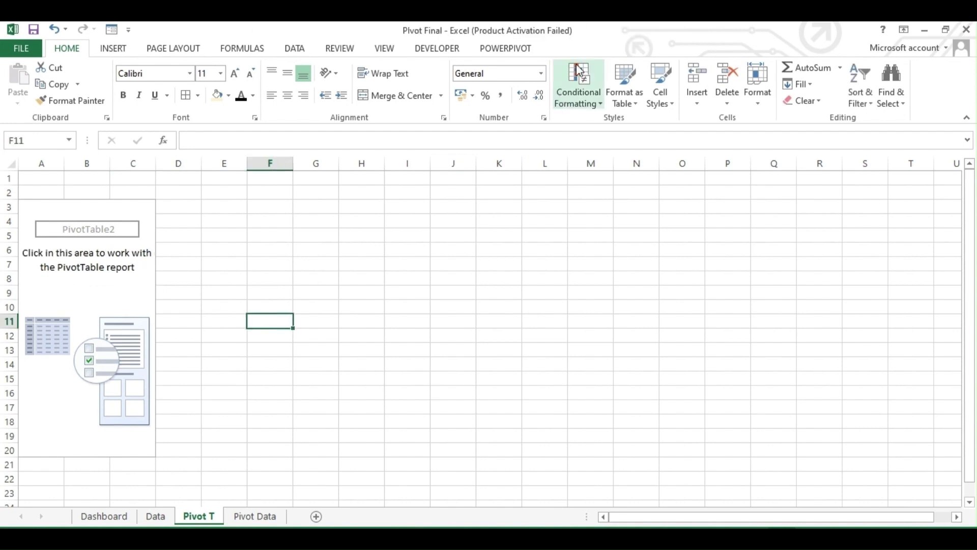
Select the empty PivotTable and turn its field list back on.
left_click(85, 296)
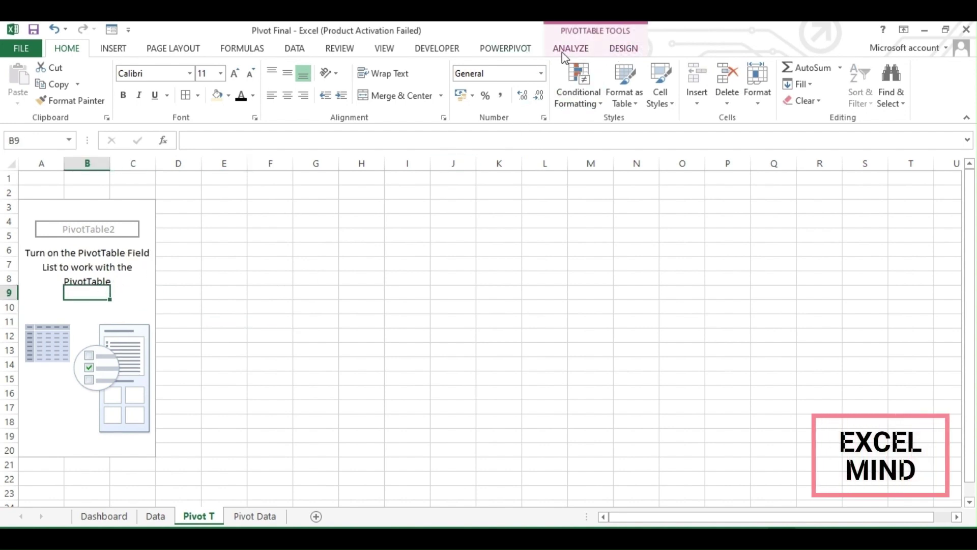
left_click(563, 51)
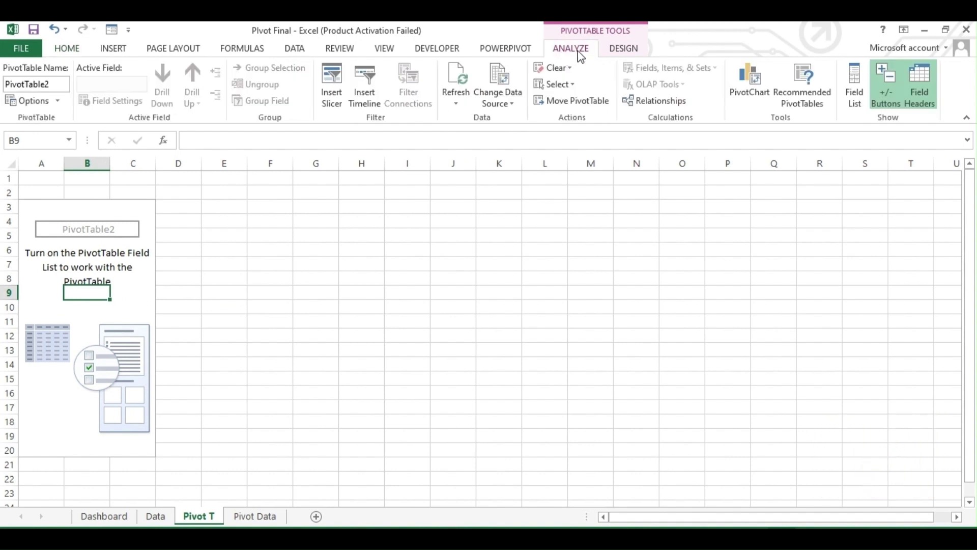
left_click(853, 106)
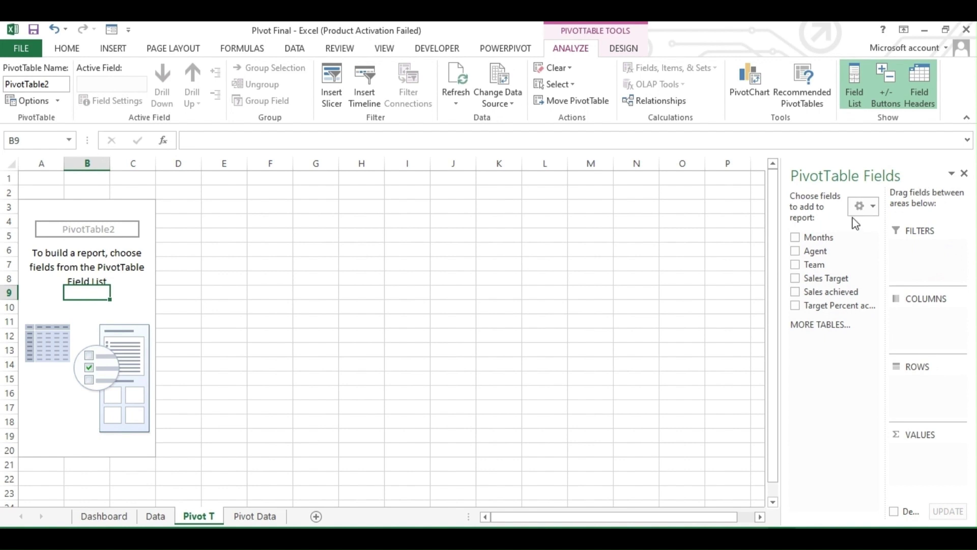
Try the field list's Areas Section Only (2 by 2) and stacked layouts, and return it to the side-by-side fields and areas layout.
left_click(878, 218)
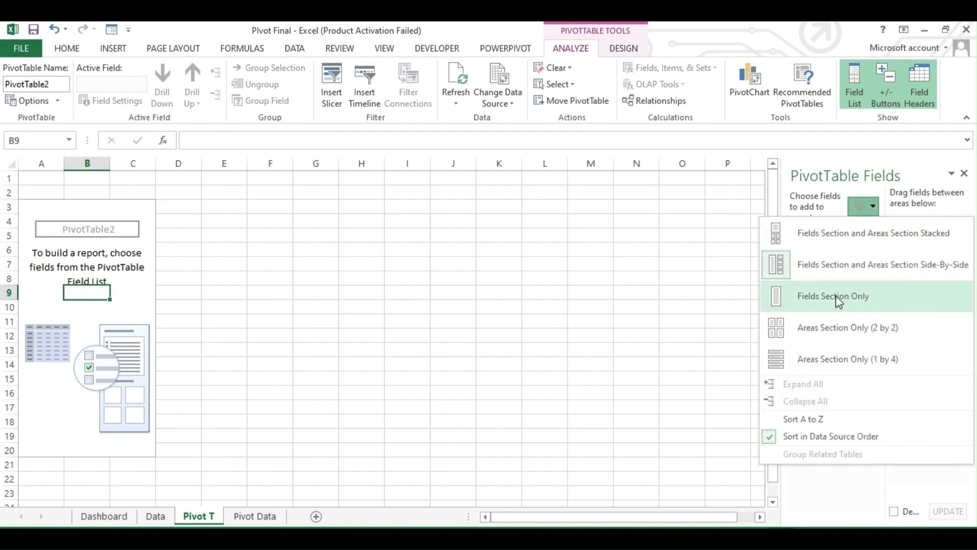
left_click(834, 332)
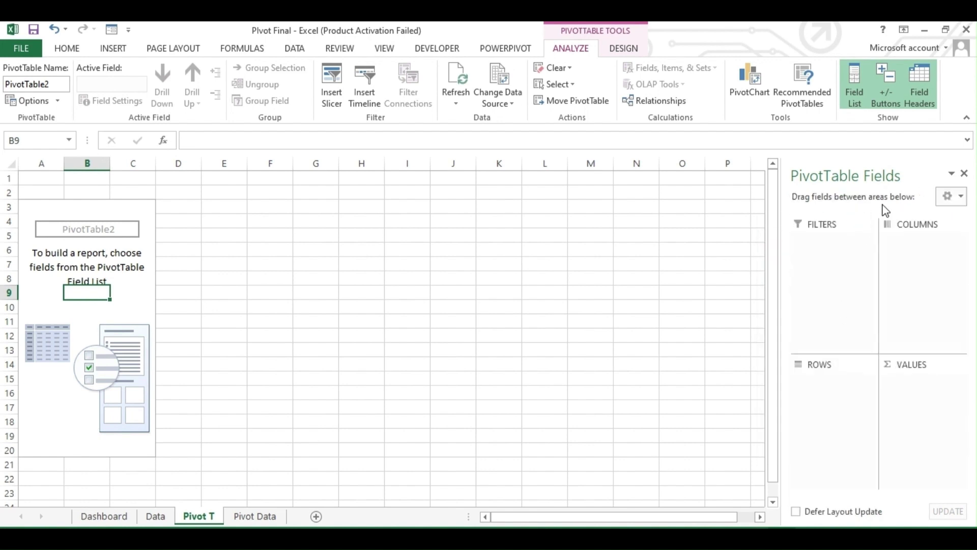
left_click(961, 197)
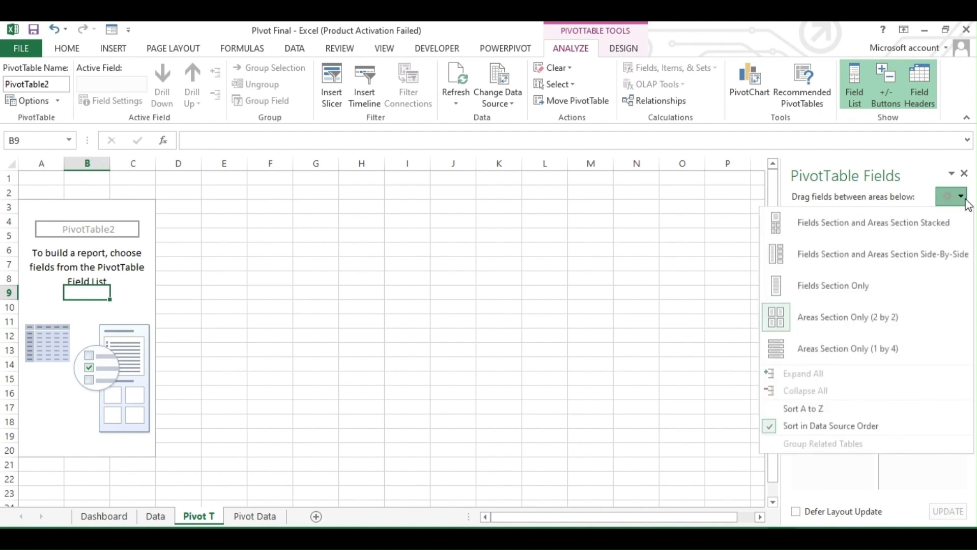
left_click(891, 220)
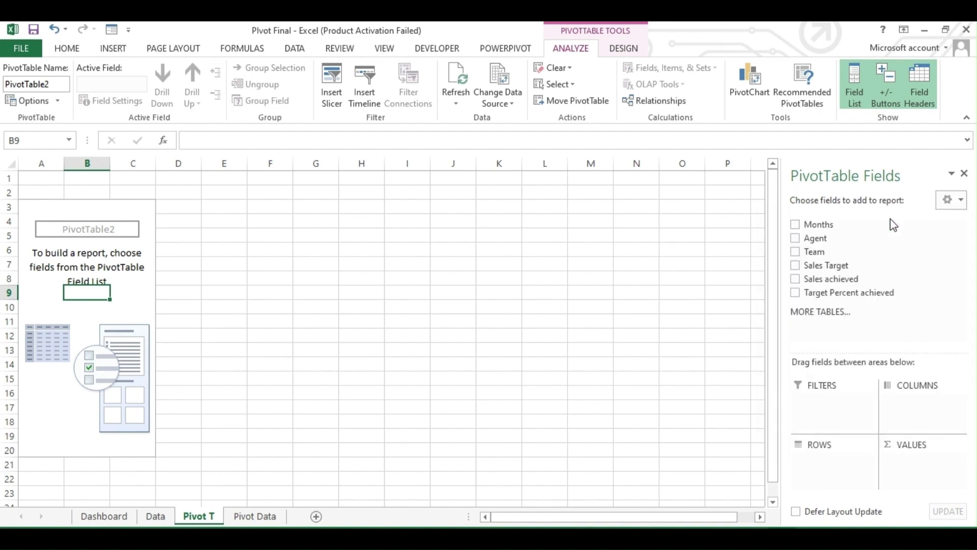
left_click(960, 200)
left_click(911, 258)
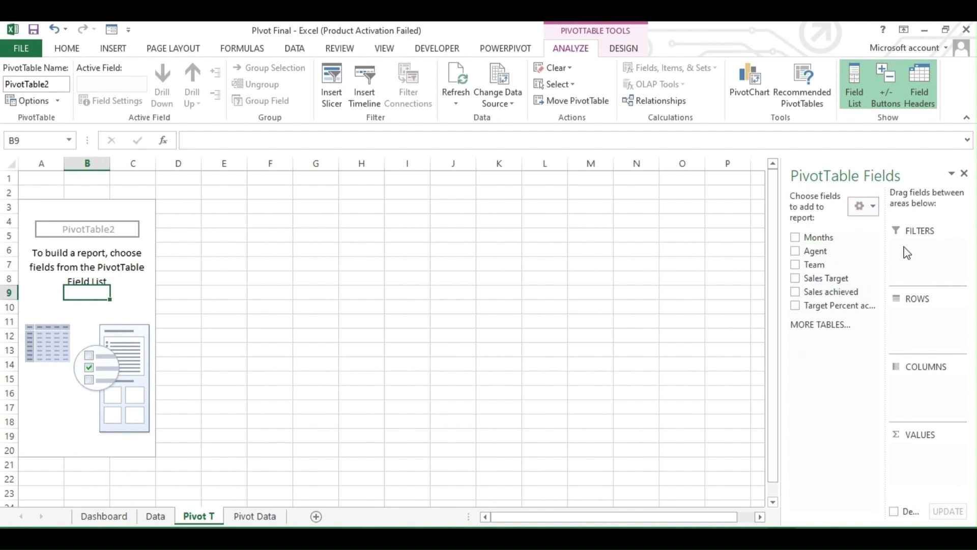
Add Months as the report filter, check its month choices, and add Team with Agent beneath it as row fields.
left_click_drag(809, 243, 913, 247)
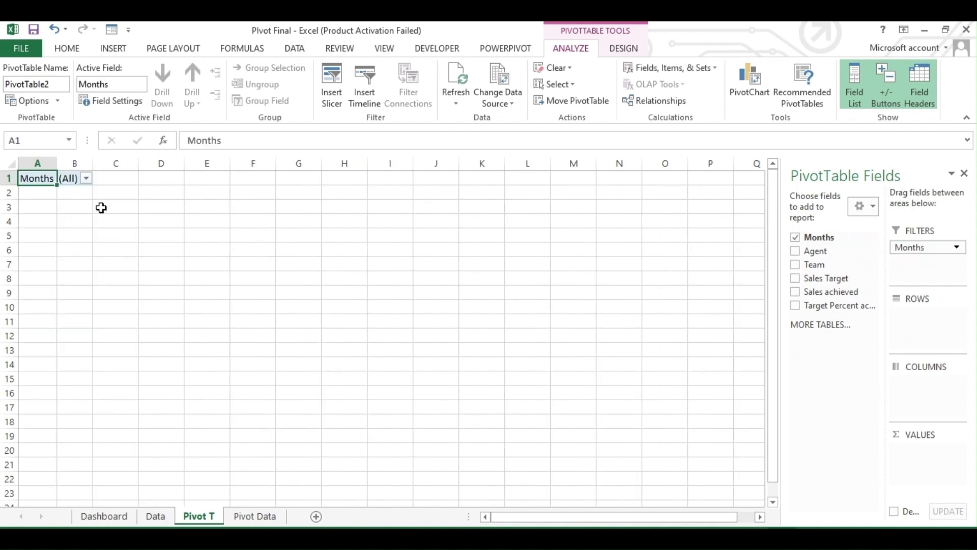
left_click(87, 178)
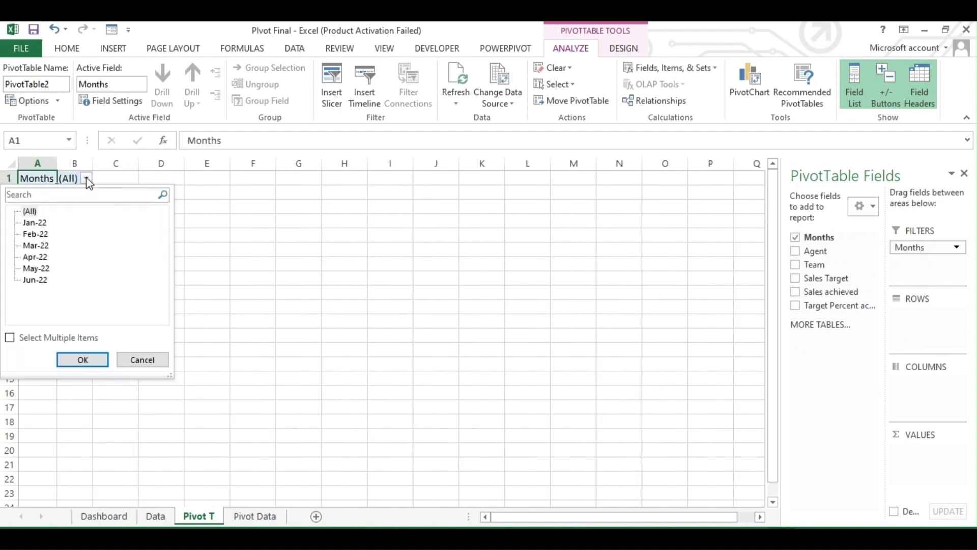
left_click(86, 178)
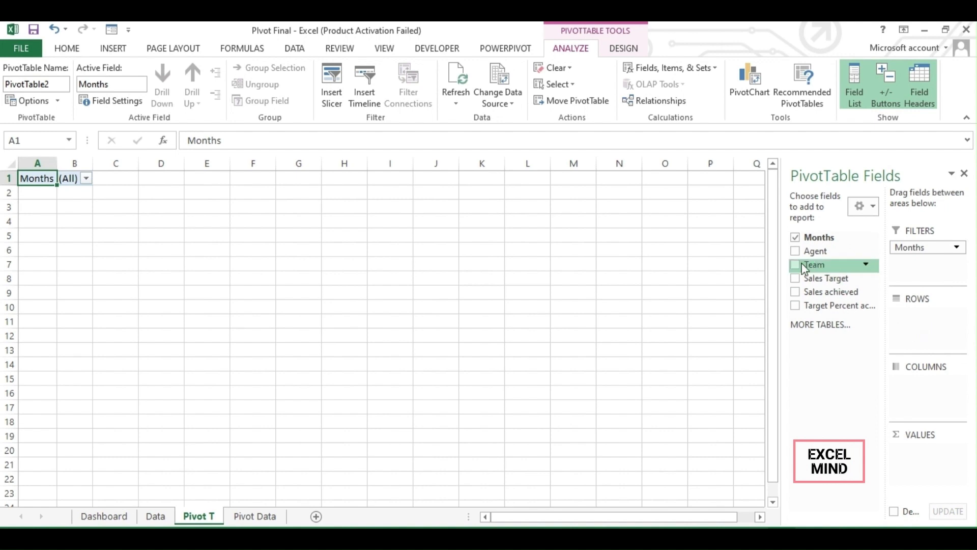
left_click_drag(812, 264, 919, 322)
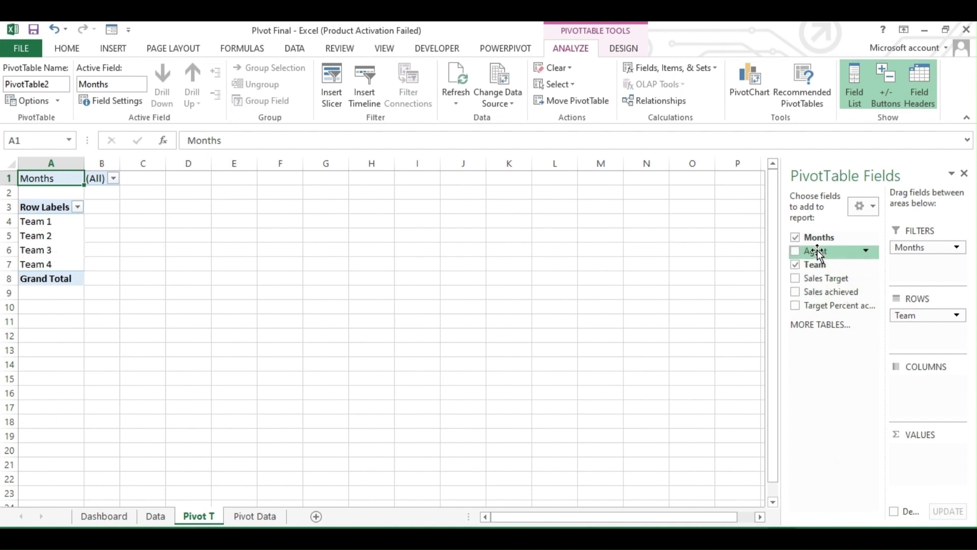
left_click_drag(816, 251, 915, 328)
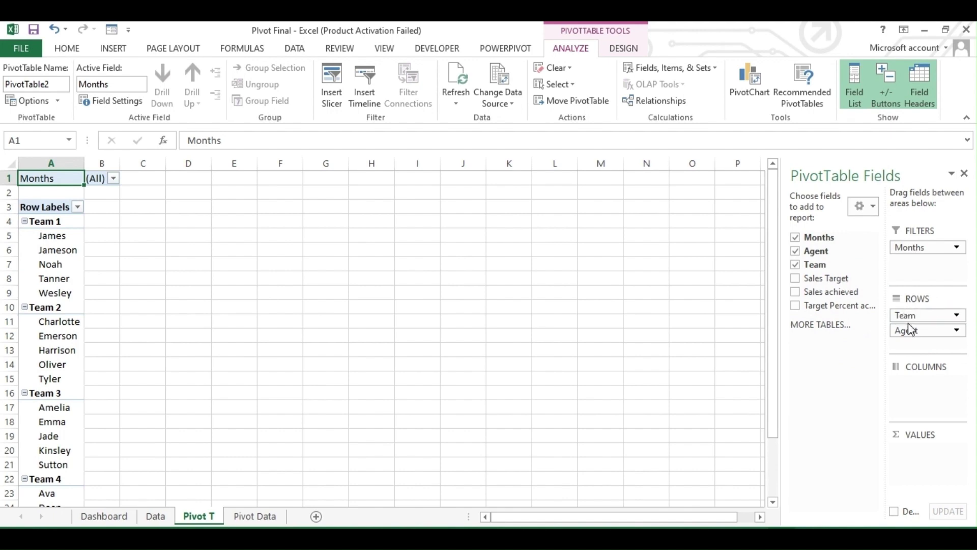
Try Agent above Team in the rows and Team as a column field, returning each time to Team above Agent in the rows.
left_click_drag(908, 331, 910, 314)
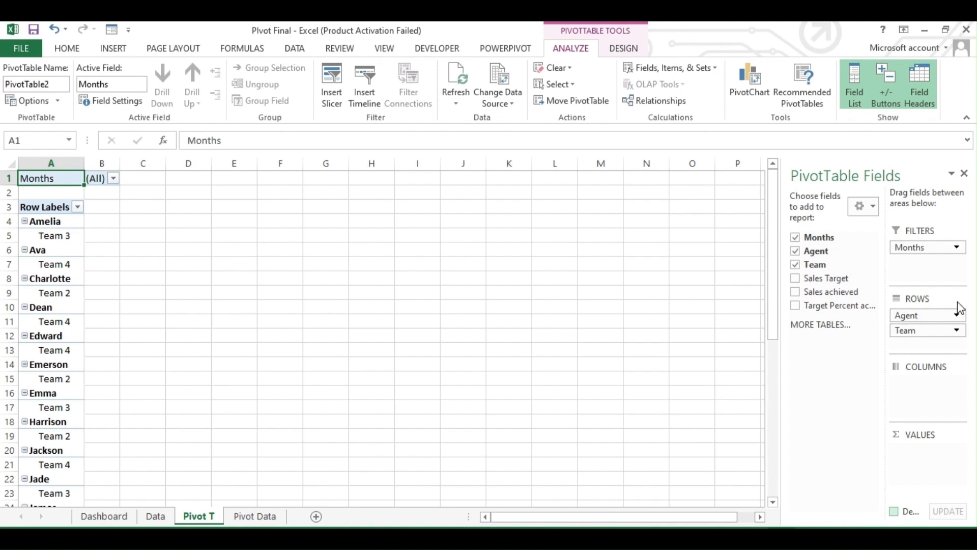
left_click_drag(914, 318, 916, 343)
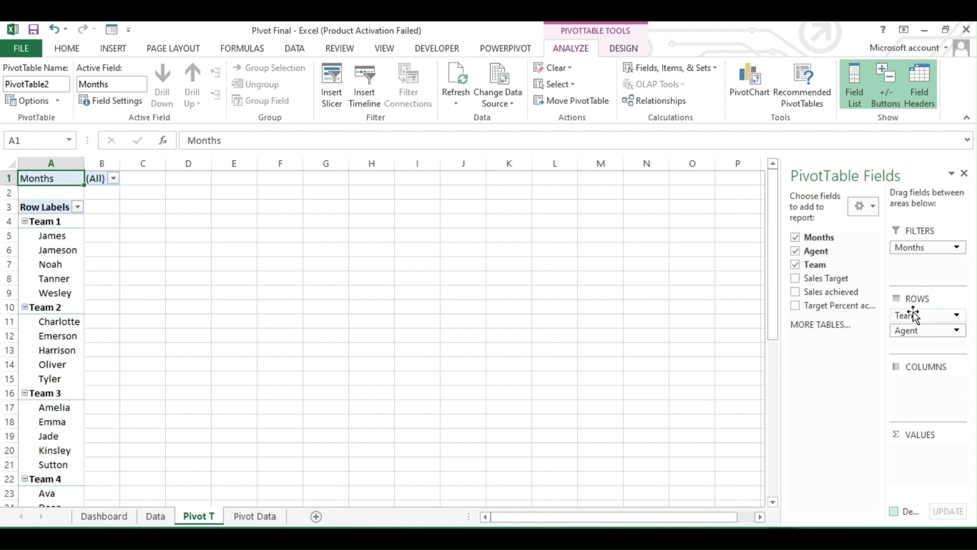
left_click_drag(914, 315, 937, 387)
left_click(931, 383)
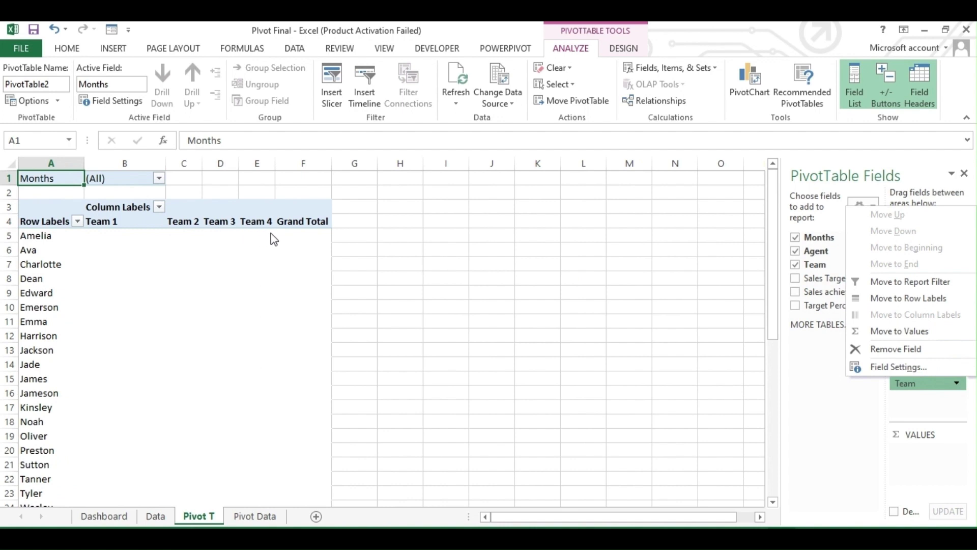
left_click(828, 405)
left_click_drag(938, 383, 932, 313)
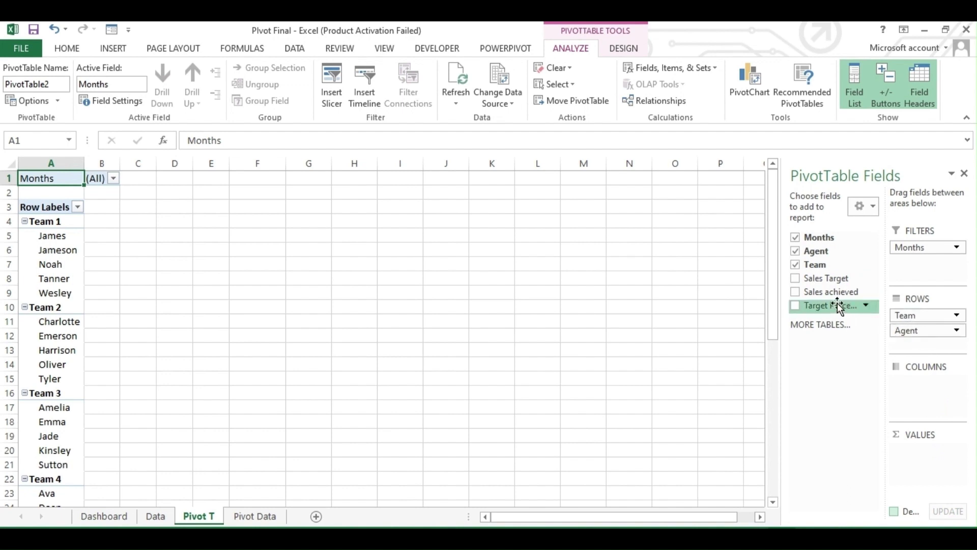
Add Sales Target, Sales achieved and Target Percent achieved to the PivotTable's values.
left_click_drag(822, 281, 921, 465)
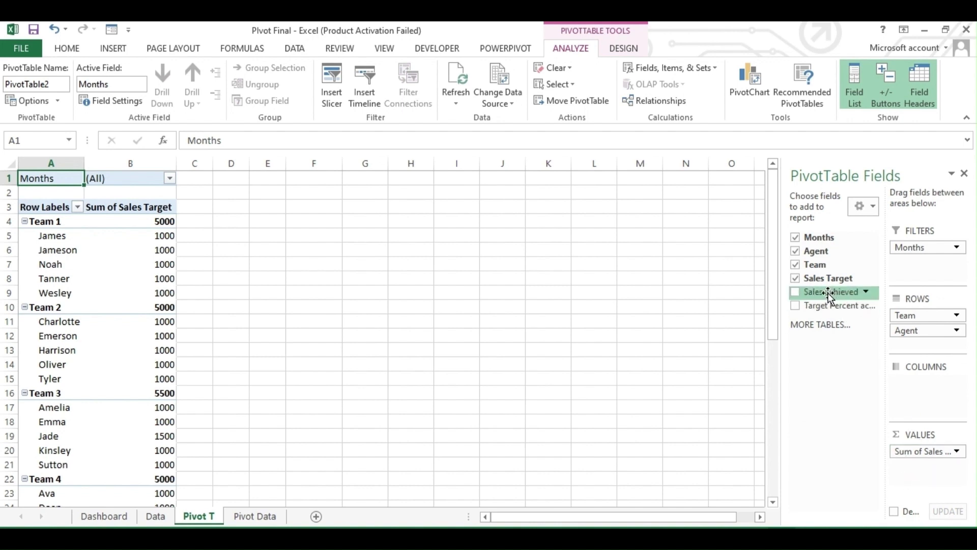
left_click_drag(827, 294, 931, 433)
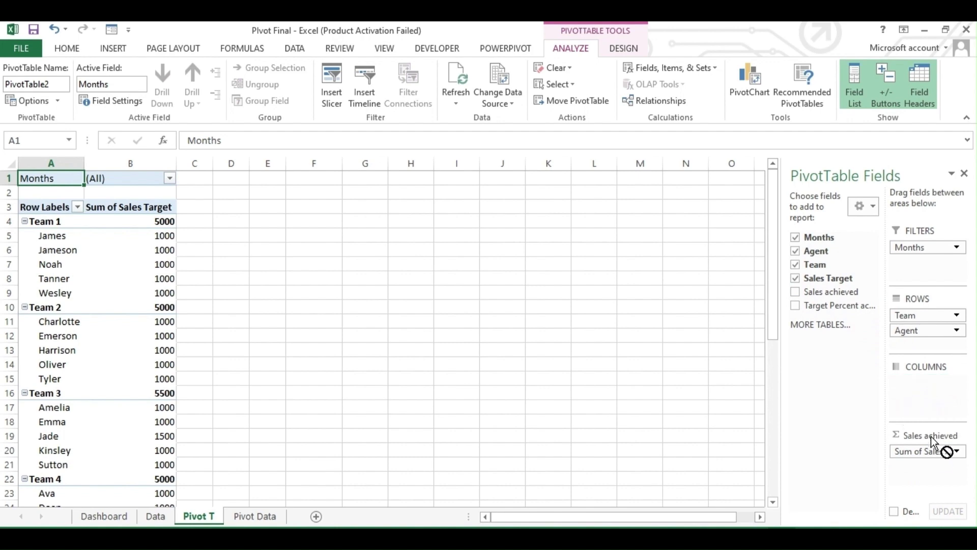
left_click_drag(930, 471, 930, 471)
left_click(930, 470)
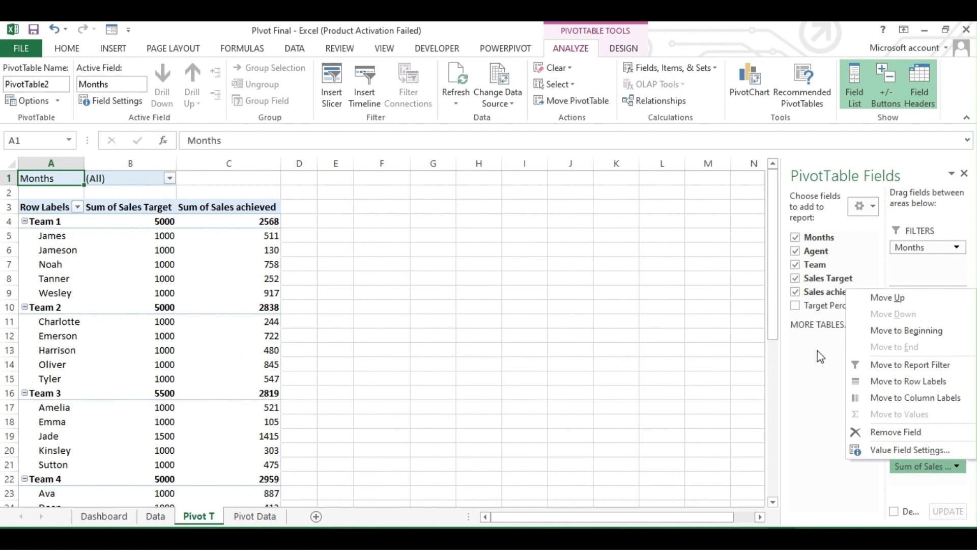
left_click(809, 305)
left_click_drag(810, 305, 927, 482)
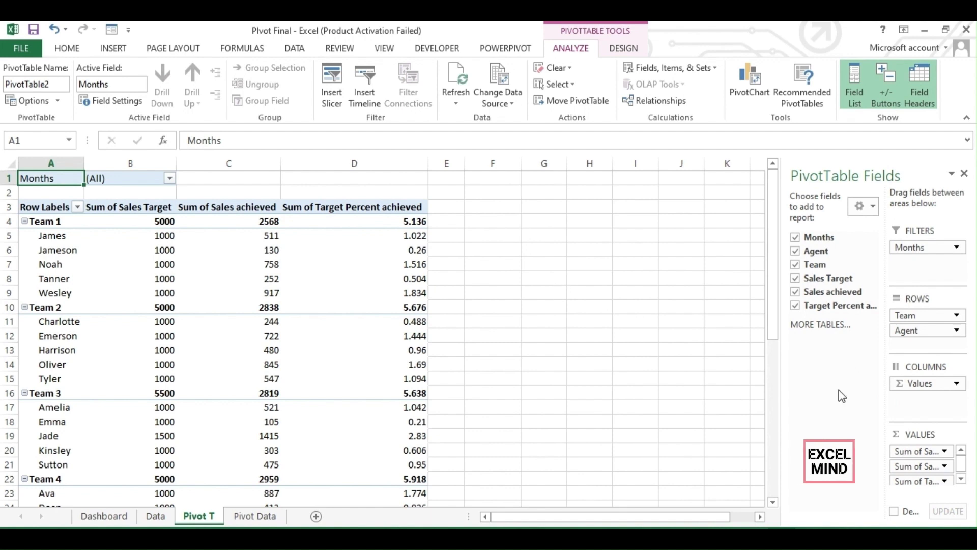
Summarize the Target Percent achieved value field by Average instead of Sum.
left_click(962, 480)
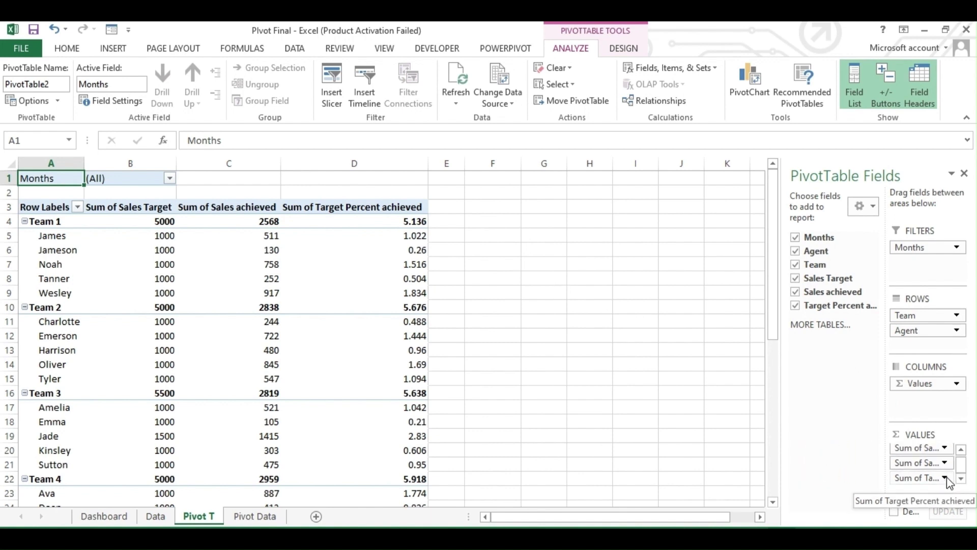
left_click(945, 477)
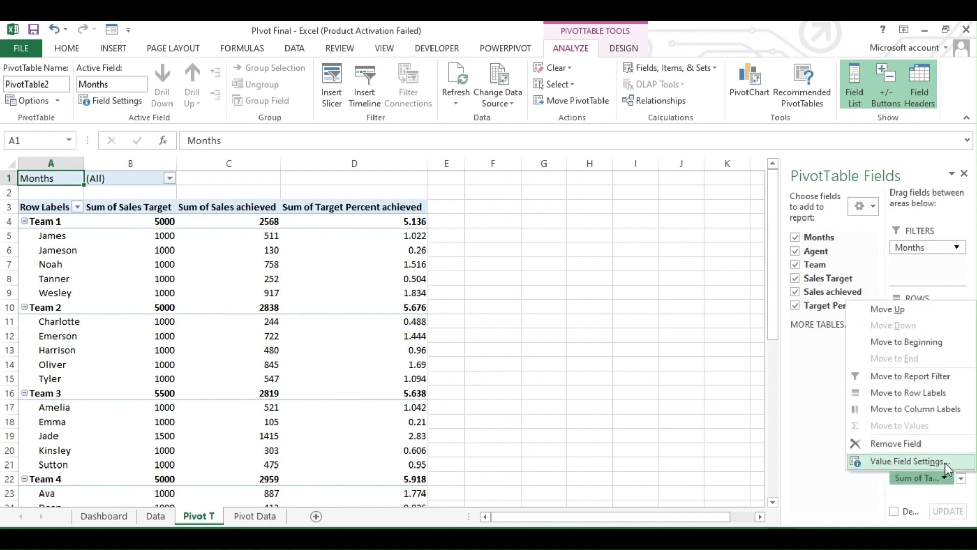
left_click(945, 462)
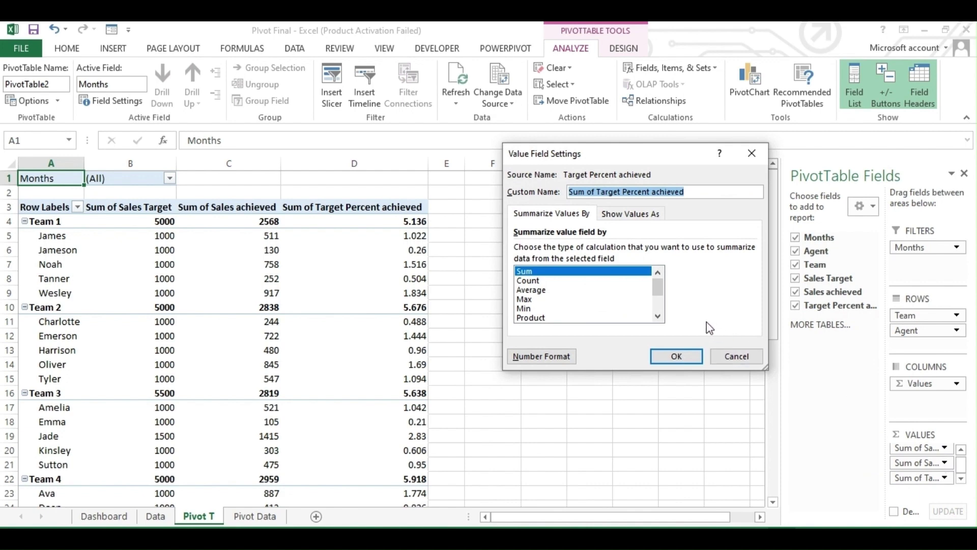
left_click(530, 291)
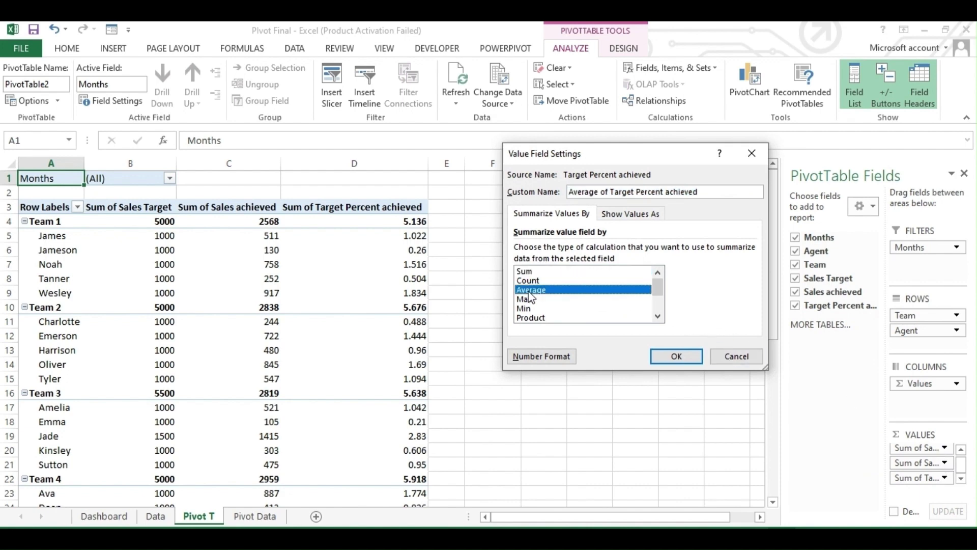
left_click(680, 359)
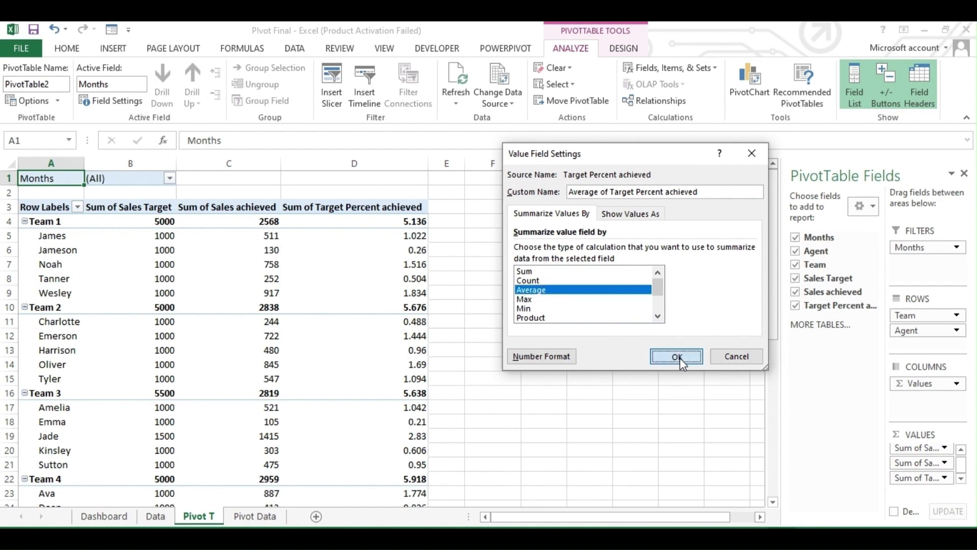
Format the averaged Target Percent achieved values as Percentage with 2 decimal places and apply the value field settings.
left_click(553, 356)
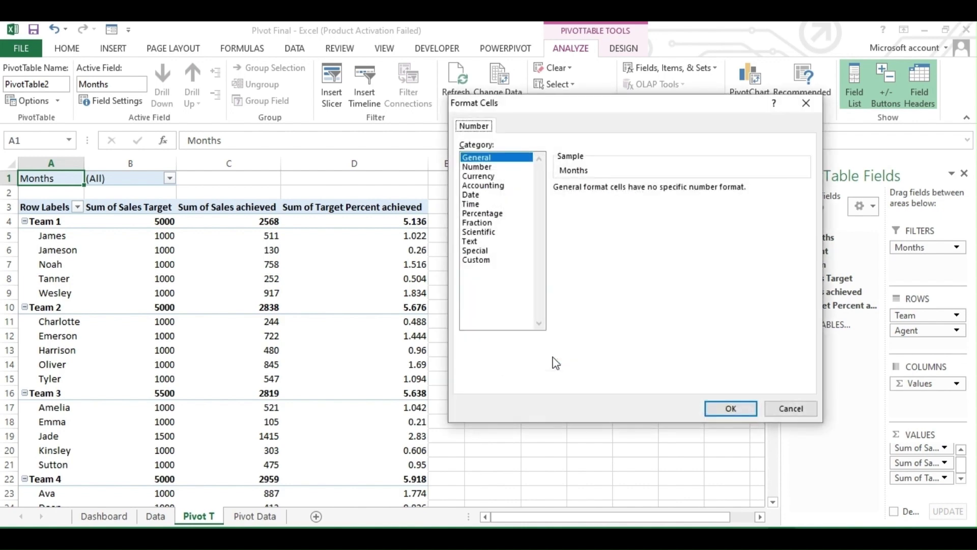
left_click(484, 213)
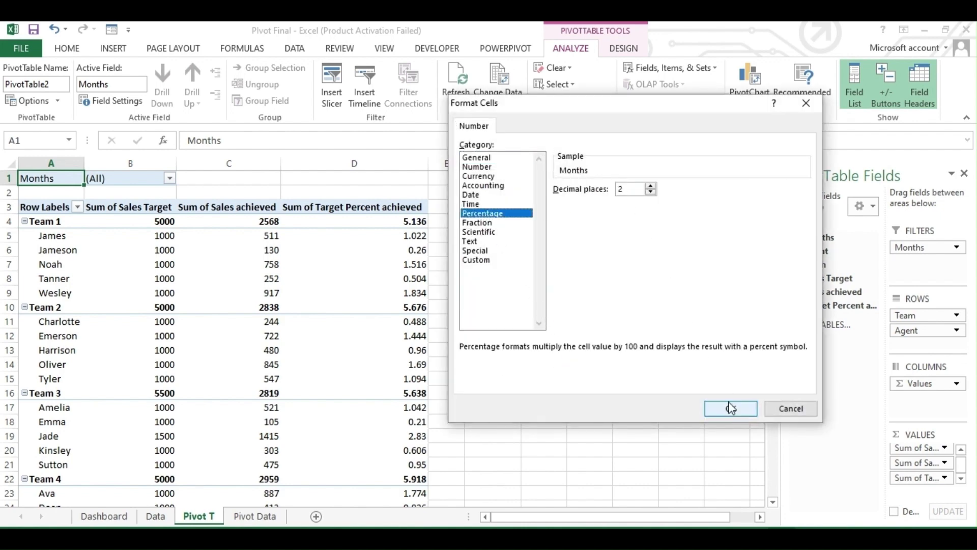
left_click(736, 414)
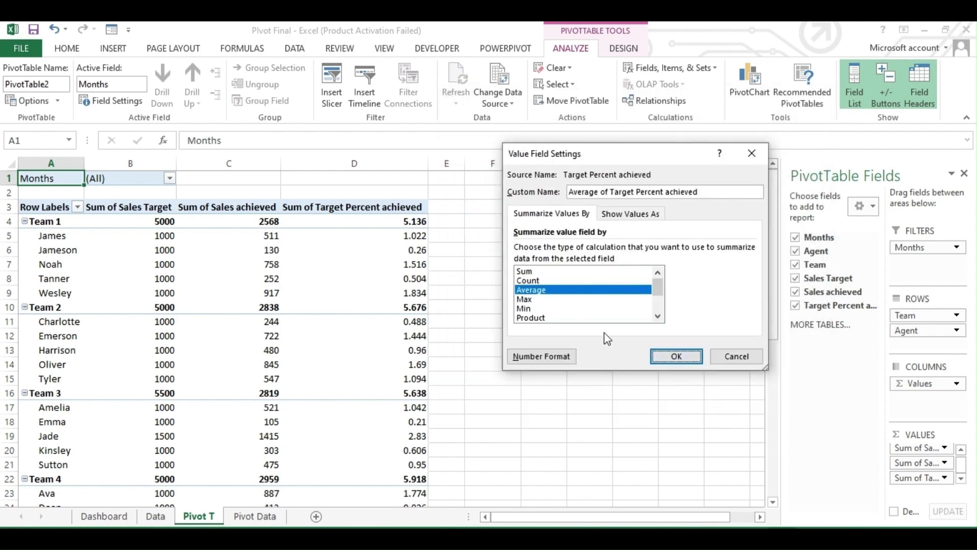
left_click(665, 358)
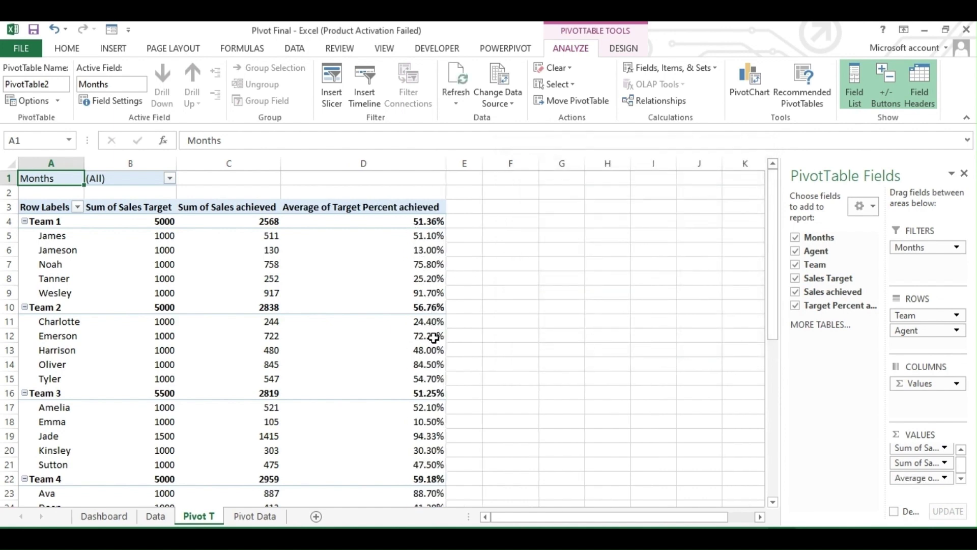
Allow multiple items in the Months report filter and filter the PivotTable to Jan-22 only.
mouse_move(433, 337)
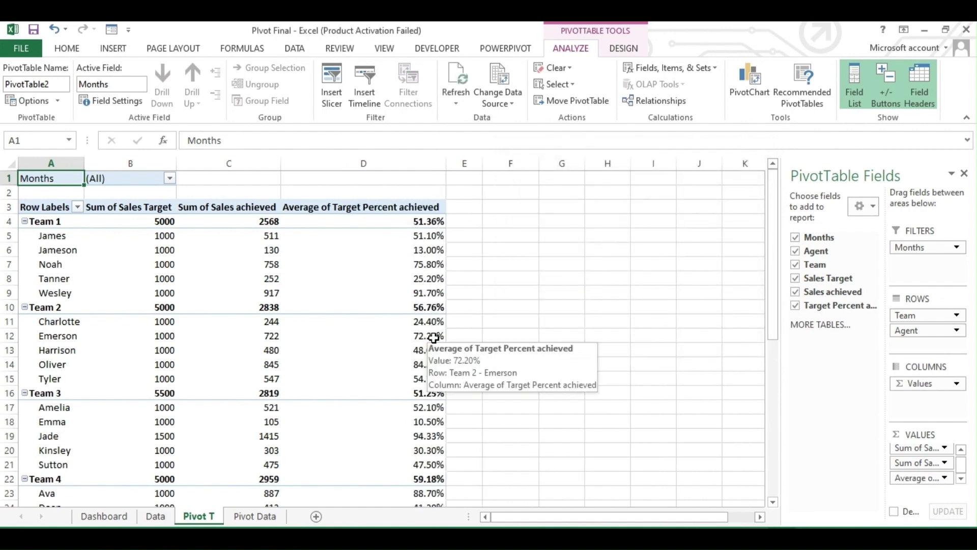
left_click(170, 178)
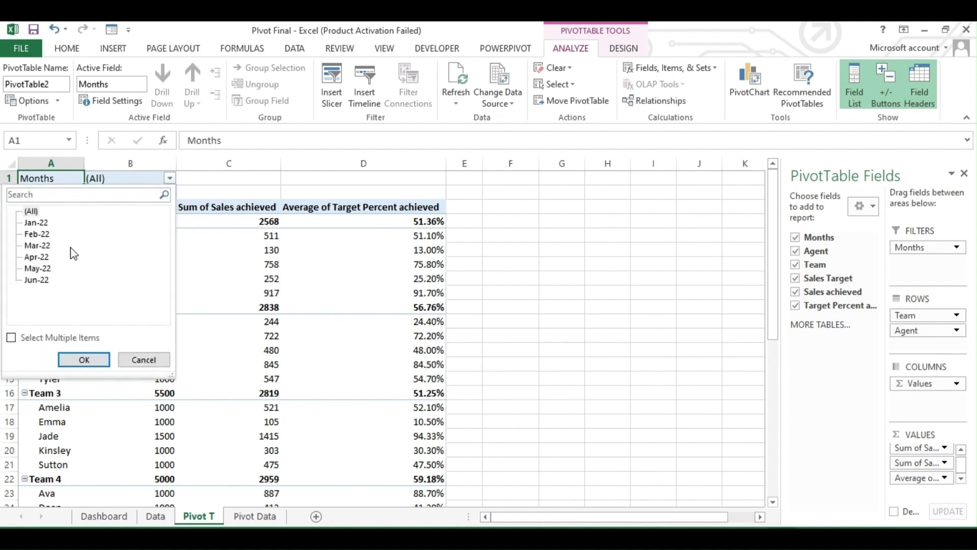
left_click(11, 339)
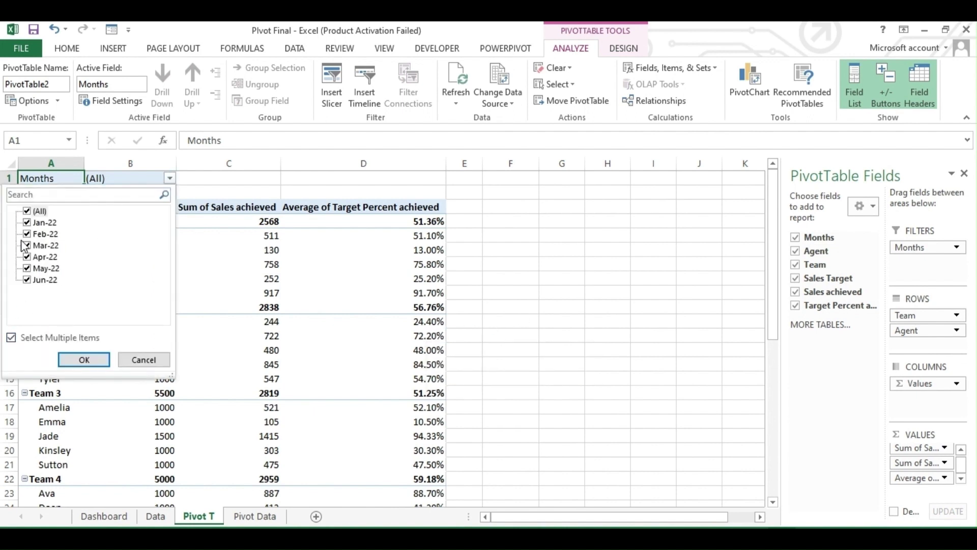
left_click(27, 212)
left_click(27, 223)
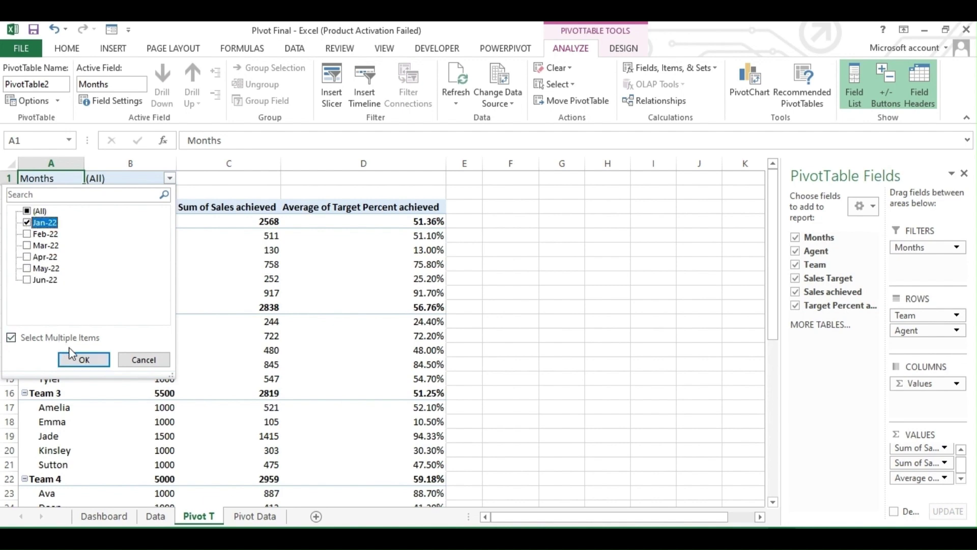
left_click(84, 359)
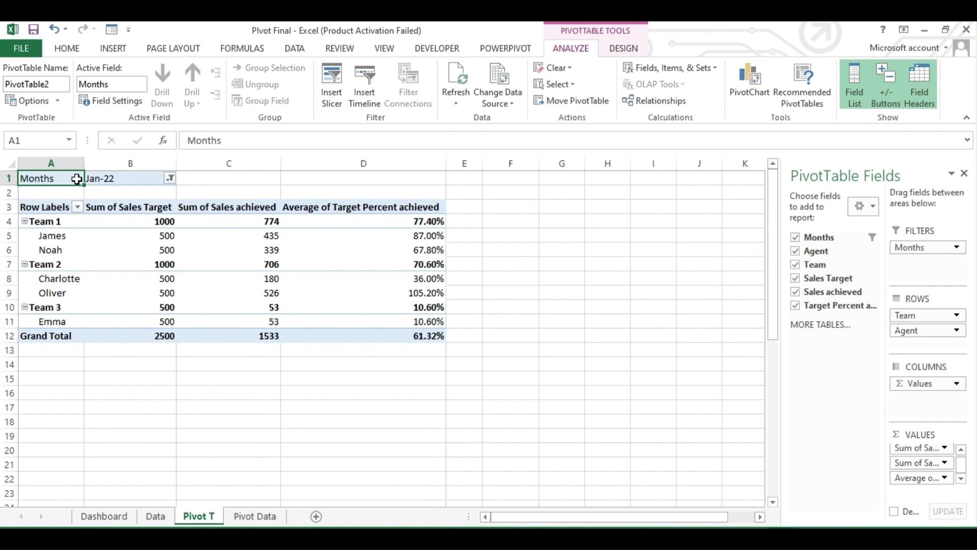
Change the Months report filter to show only Feb-22.
left_click(170, 178)
left_click(27, 233)
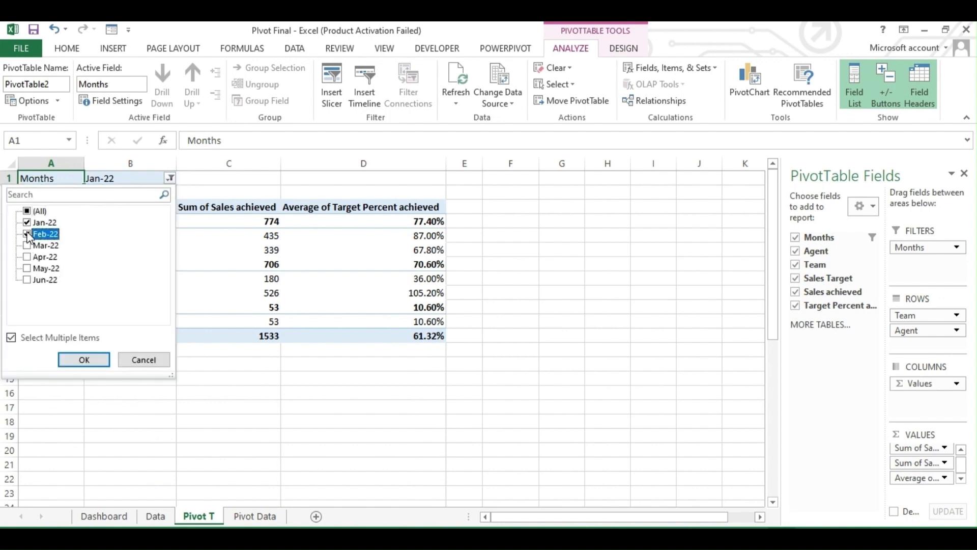
left_click(27, 222)
left_click(81, 359)
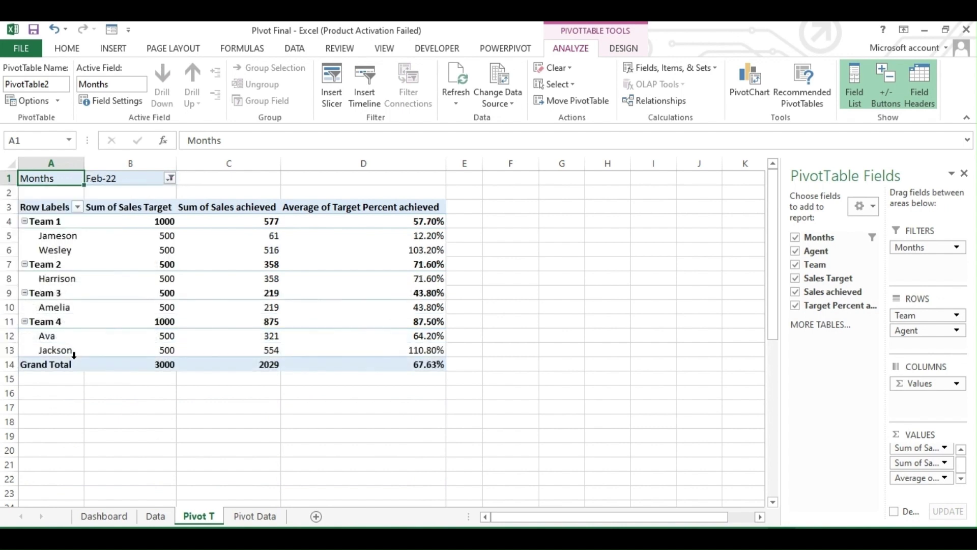
Reset the Months report filter to All and remove the Months field from the PivotTable's filters.
left_click(170, 178)
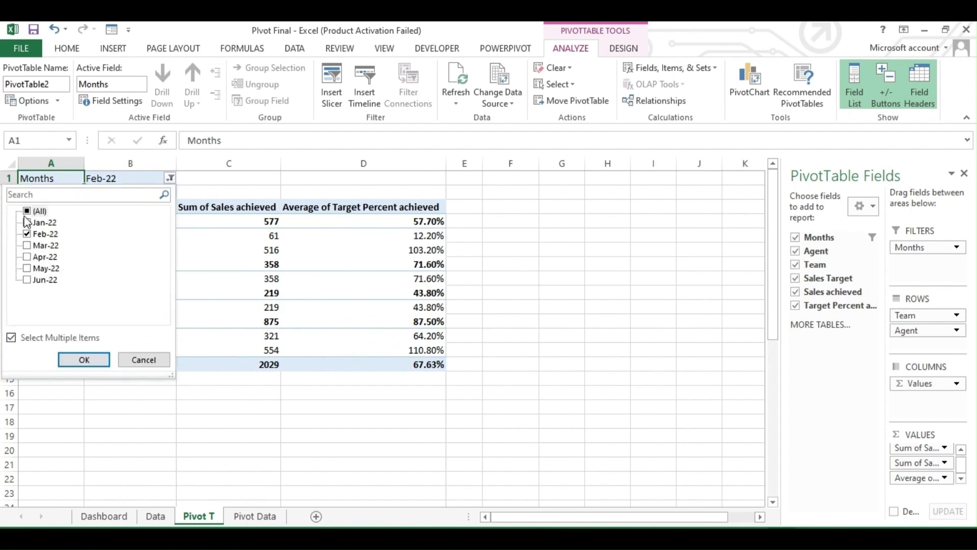
left_click(27, 211)
left_click(91, 363)
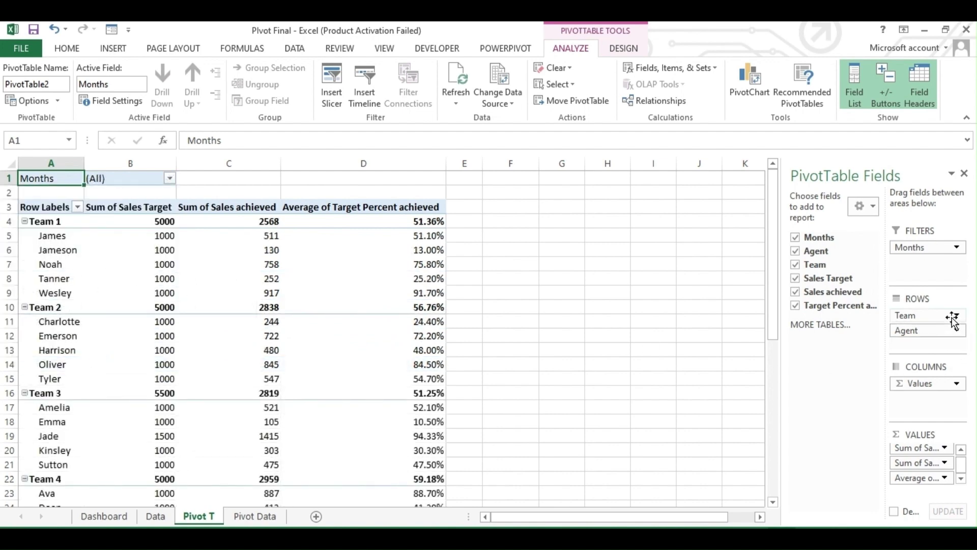
left_click_drag(919, 248, 847, 246)
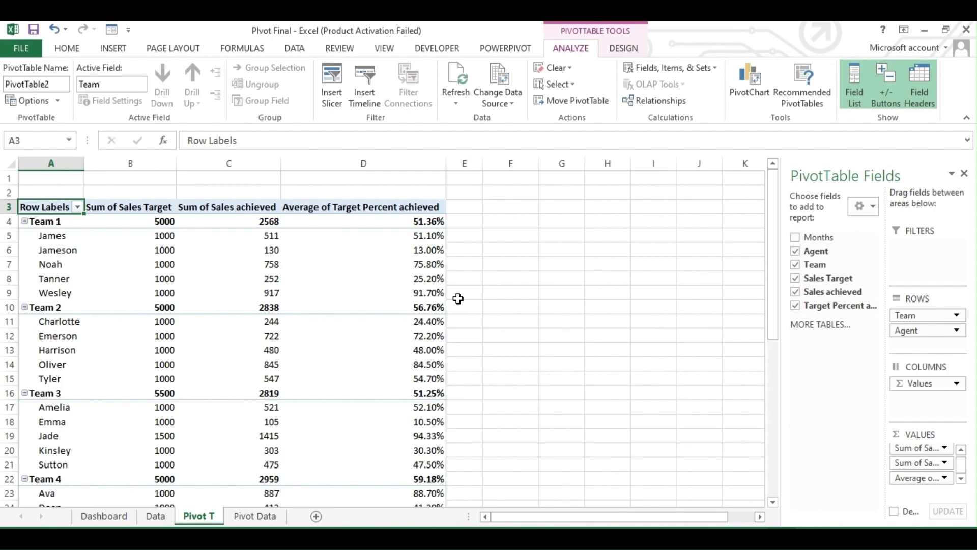
Insert a slicer for the Team field of the PivotTable.
left_click(359, 278)
key("Down")
key("Down")
key("Down")
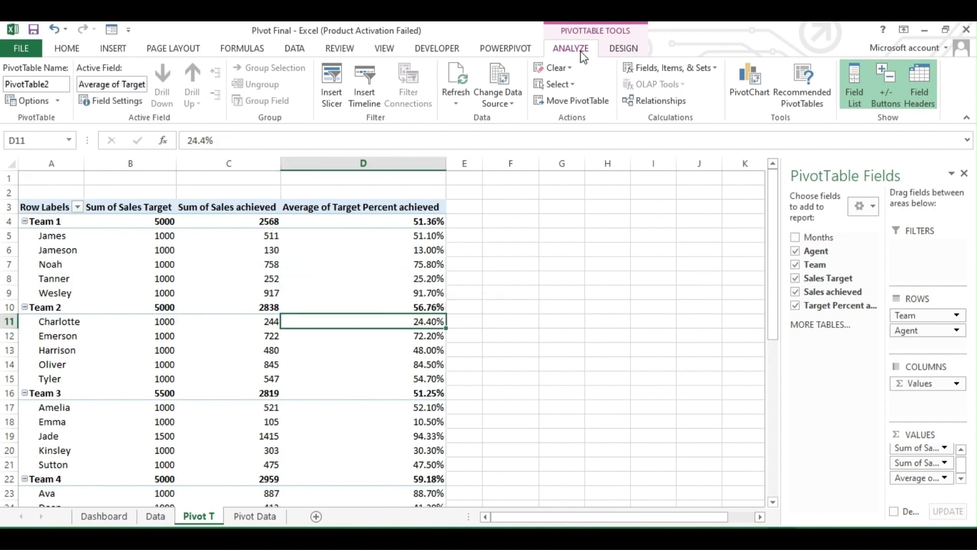
left_click(341, 107)
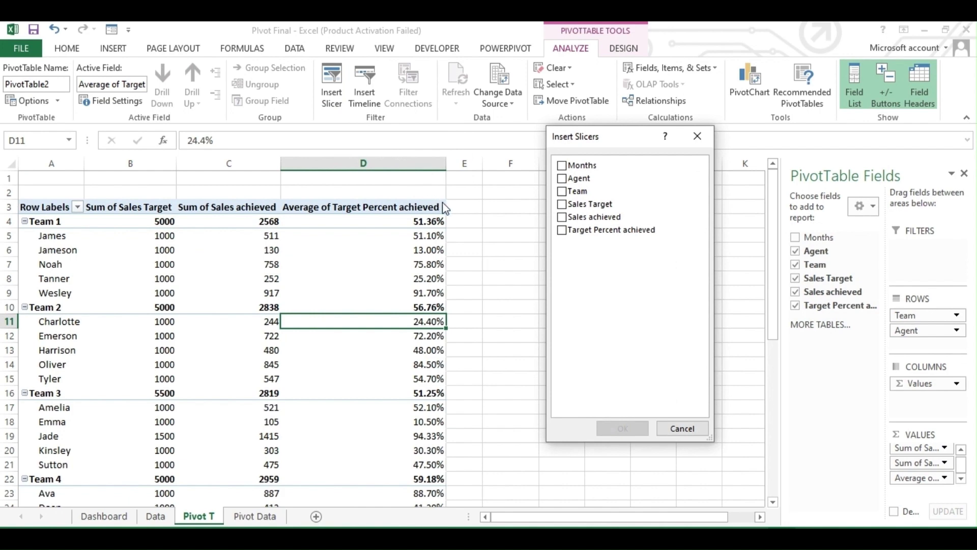
left_click(562, 192)
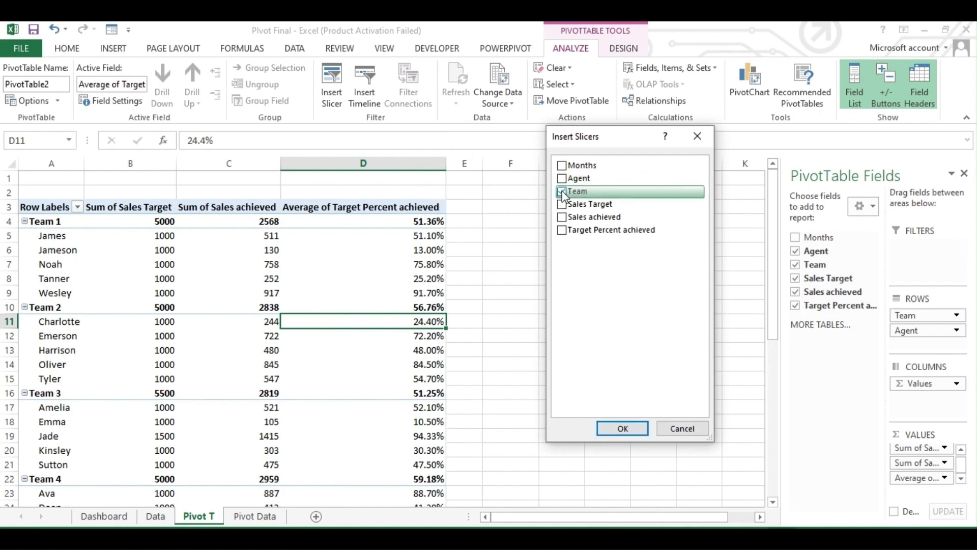
left_click(622, 429)
Move the Team slicer into the empty columns beside the PivotTable and shorten it to a height of about 4.2 cm.
left_click_drag(389, 261, 642, 199)
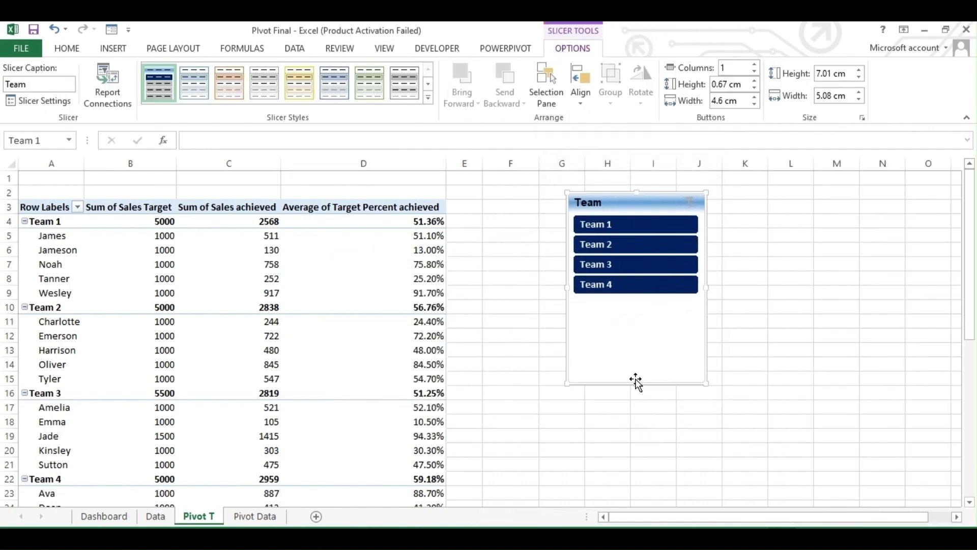
left_click_drag(636, 384, 633, 349)
mouse_move(638, 313)
left_mouse_down()
mouse_move(639, 373)
mouse_move(643, 307)
left_mouse_up()
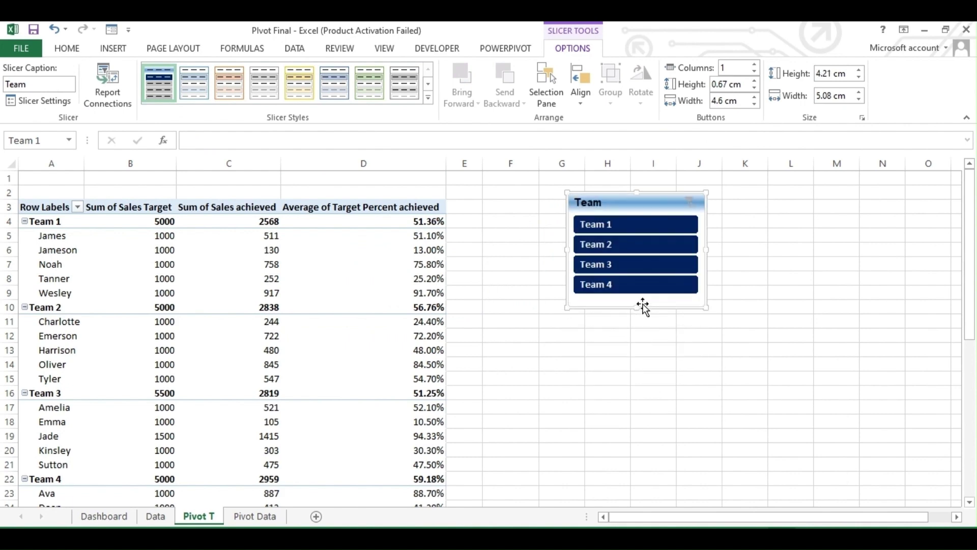
Filter the PivotTable with the slicer by each team in turn, from Team 1 to Team 4, and clear the filter.
left_click(622, 223)
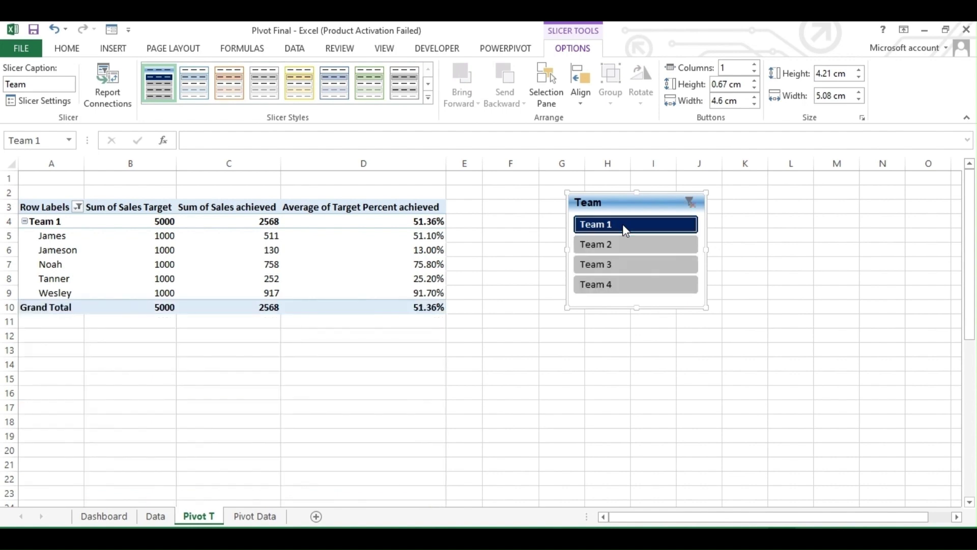
left_click(622, 239)
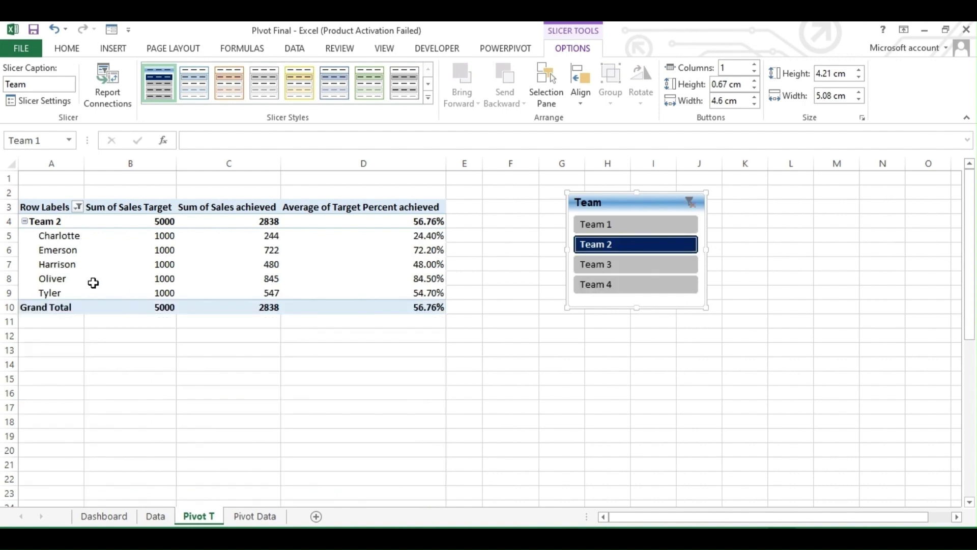
left_click(656, 283, "ctrl")
left_click(633, 266)
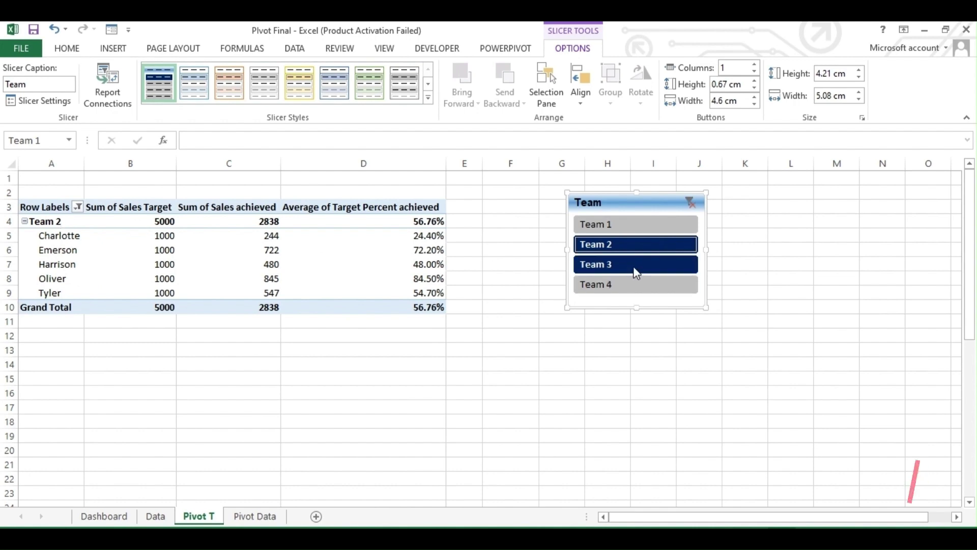
left_click(632, 283, "ctrl")
left_click(633, 288)
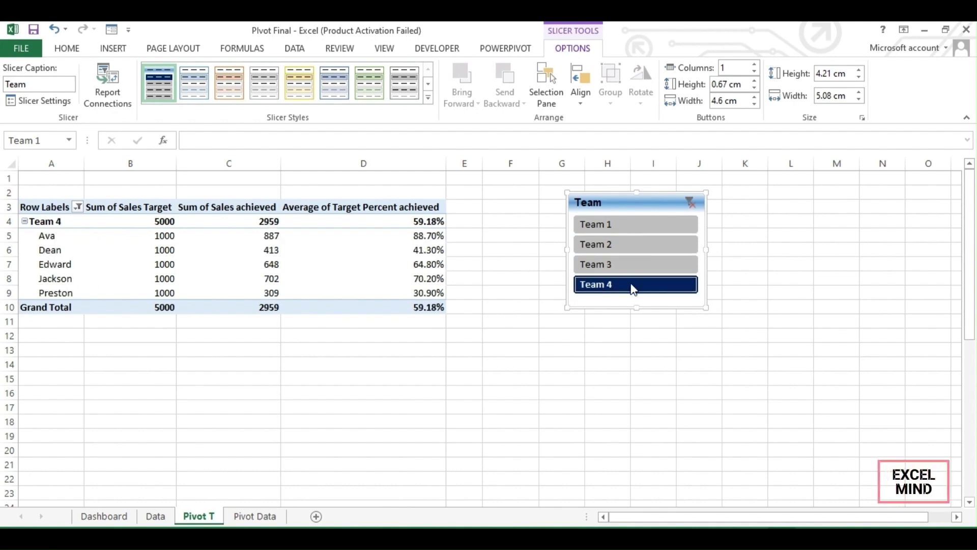
left_click(689, 205)
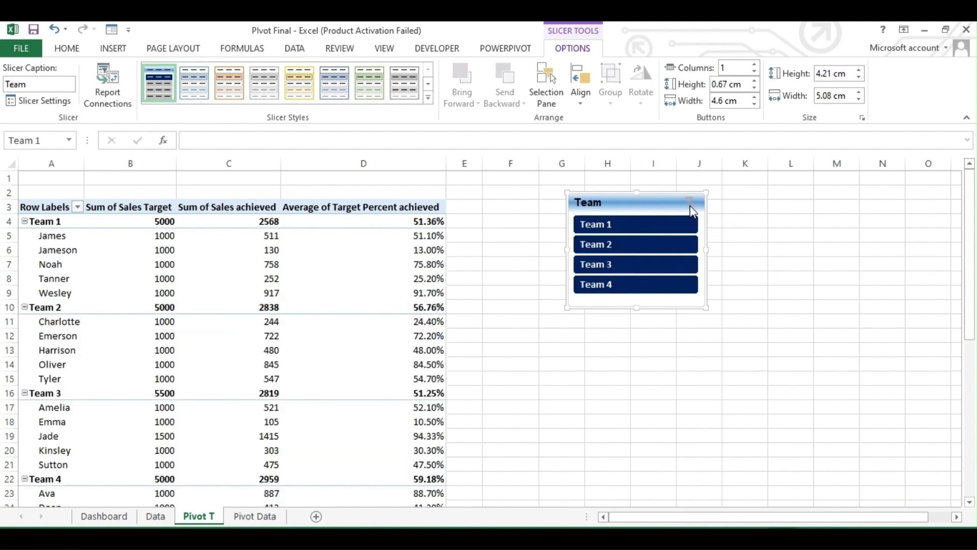
Try multiple selections in the Team slicer: Team 1 with Team 2, and, after clearing, Team 1, Team 3 and Team 2.
left_click_drag(652, 225, 653, 251)
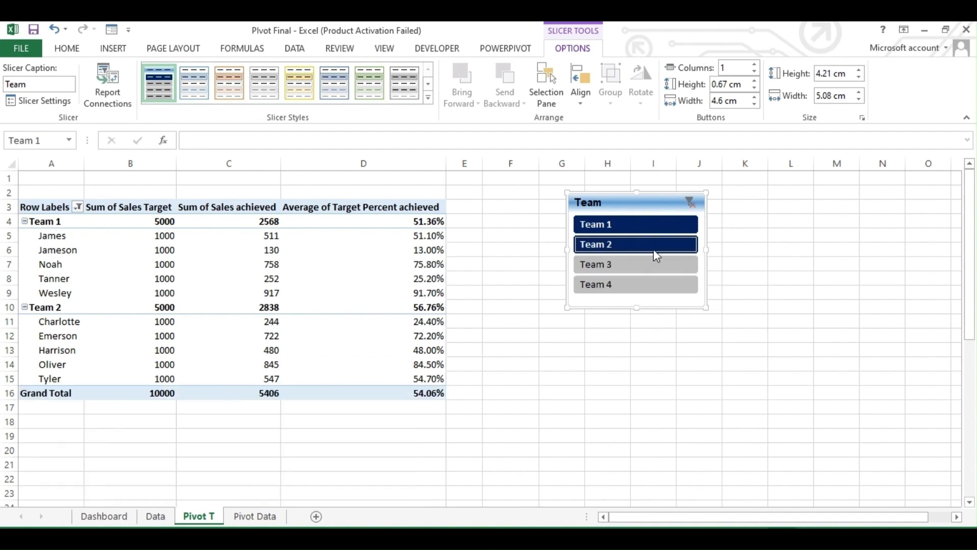
left_click(690, 205)
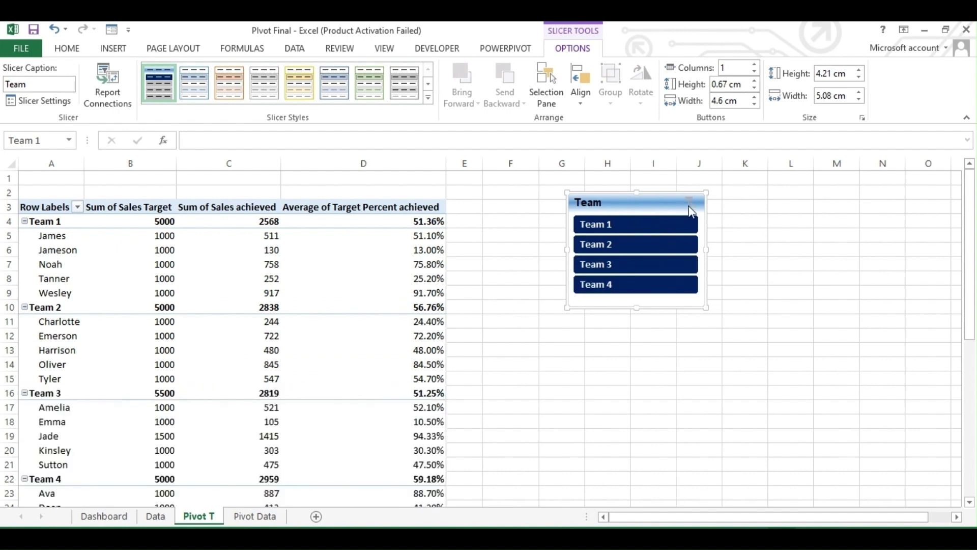
left_click(656, 228)
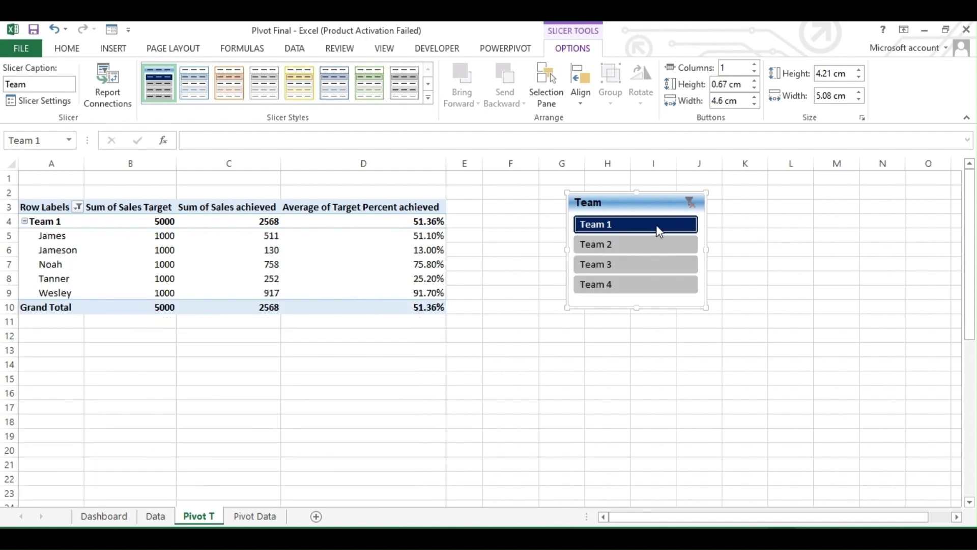
left_click(650, 269, "ctrl")
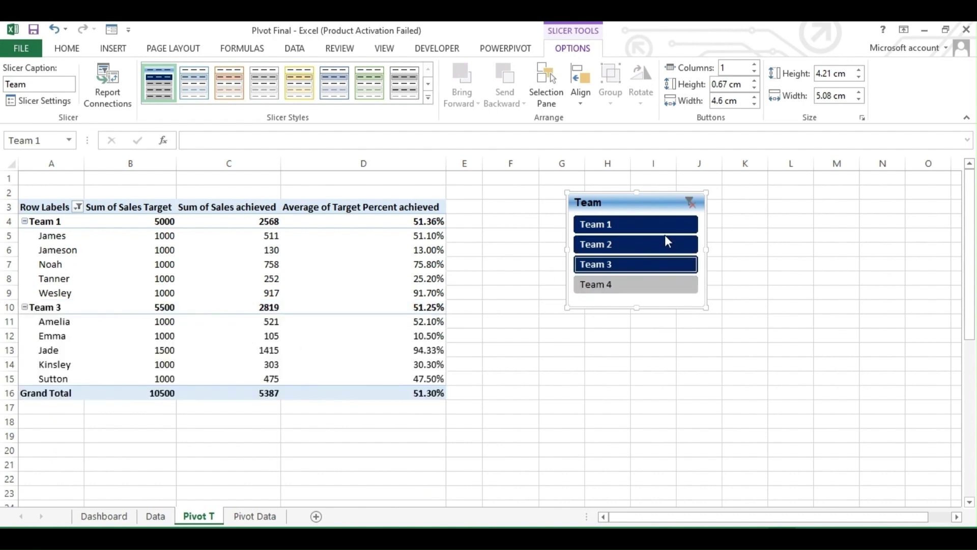
Clear the Team slicer's filter and move the slicer closer to the PivotTable, over columns F to H.
left_click(690, 208)
left_click_drag(638, 209, 551, 213)
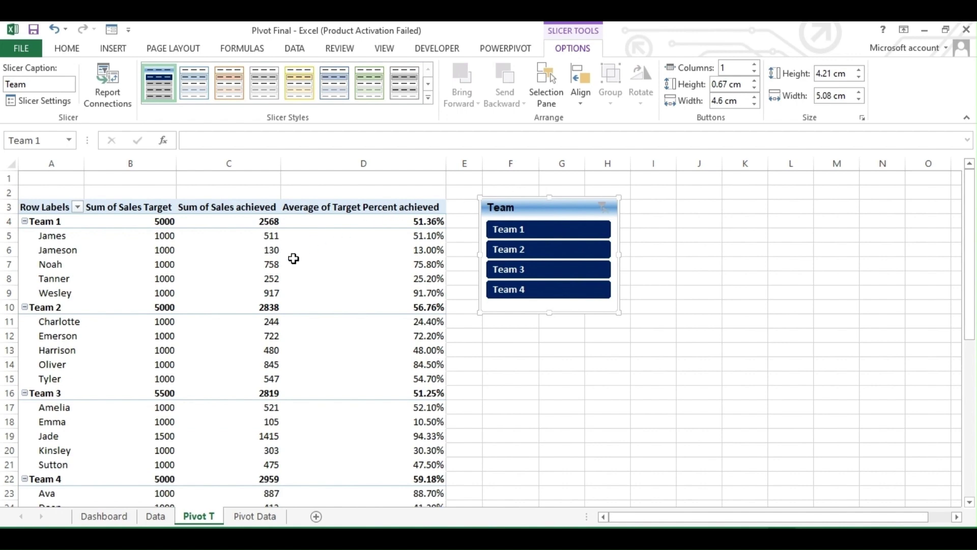
Insert a second Team slicer below the first one and remove it again.
left_click(341, 261)
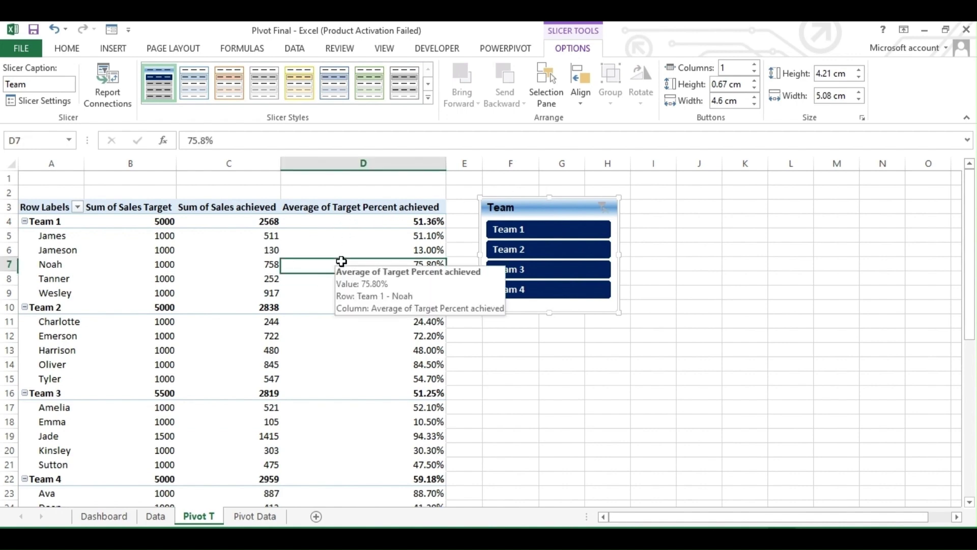
left_click(587, 50)
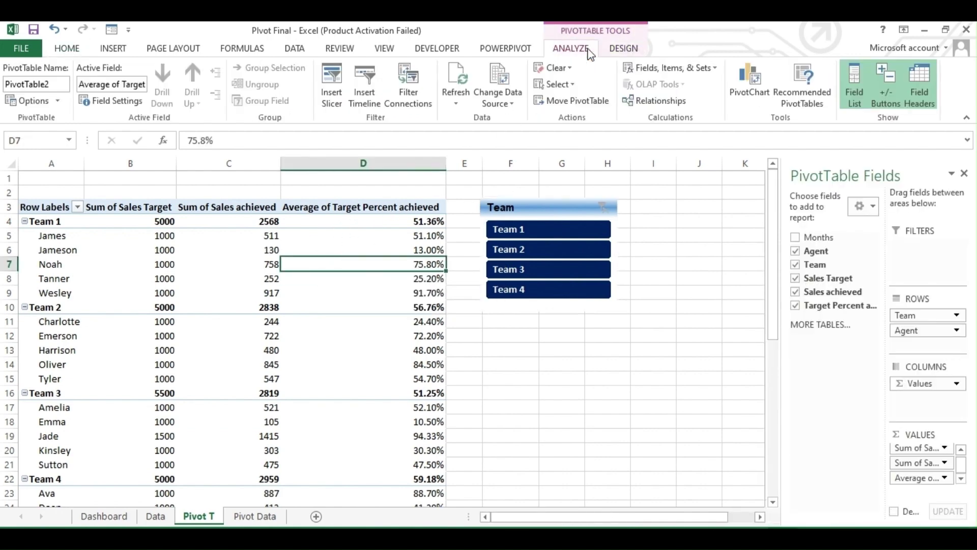
left_click(331, 105)
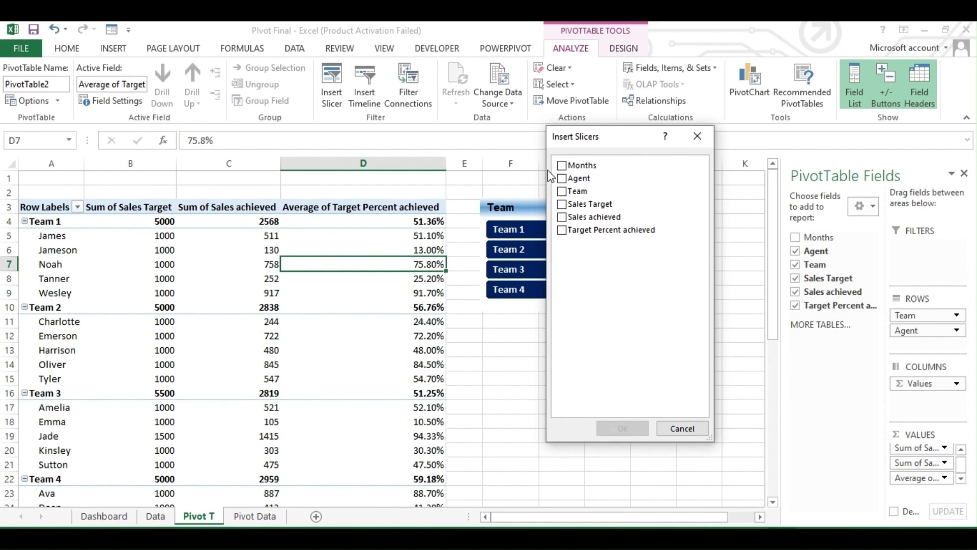
left_click(562, 192)
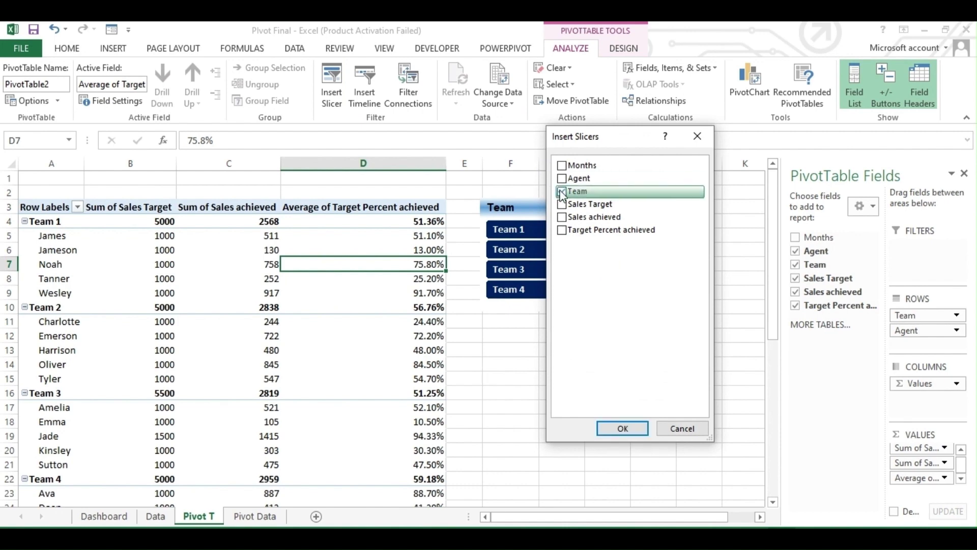
left_click(614, 429)
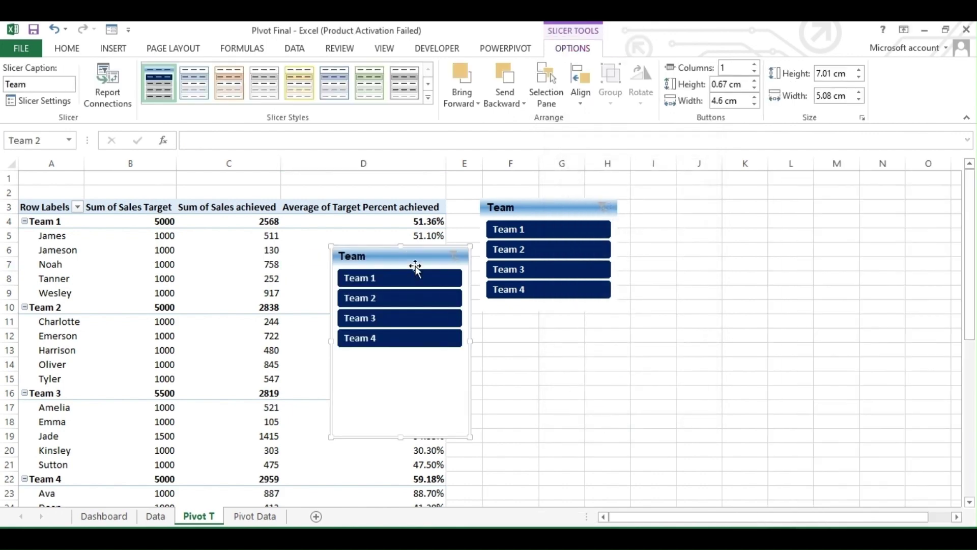
left_click_drag(403, 258, 571, 323)
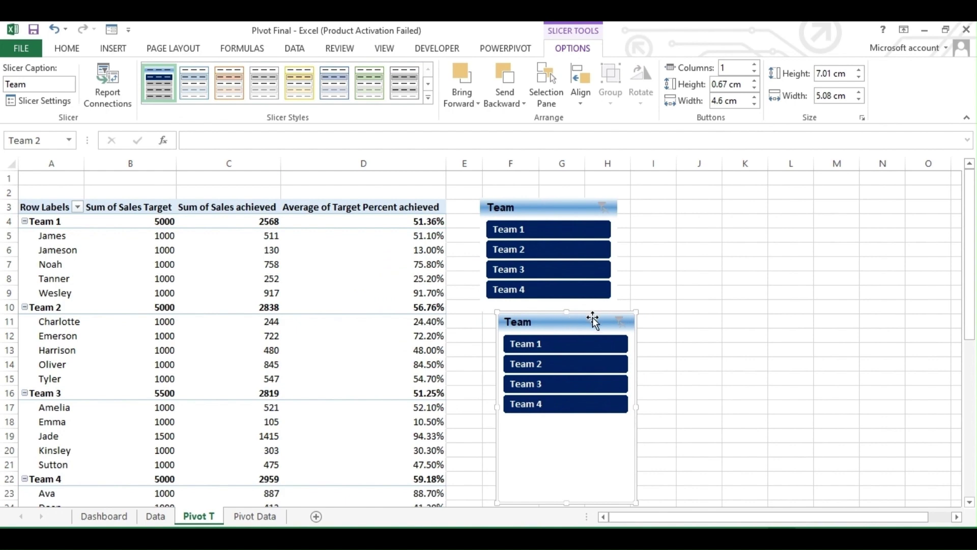
right_click(583, 324)
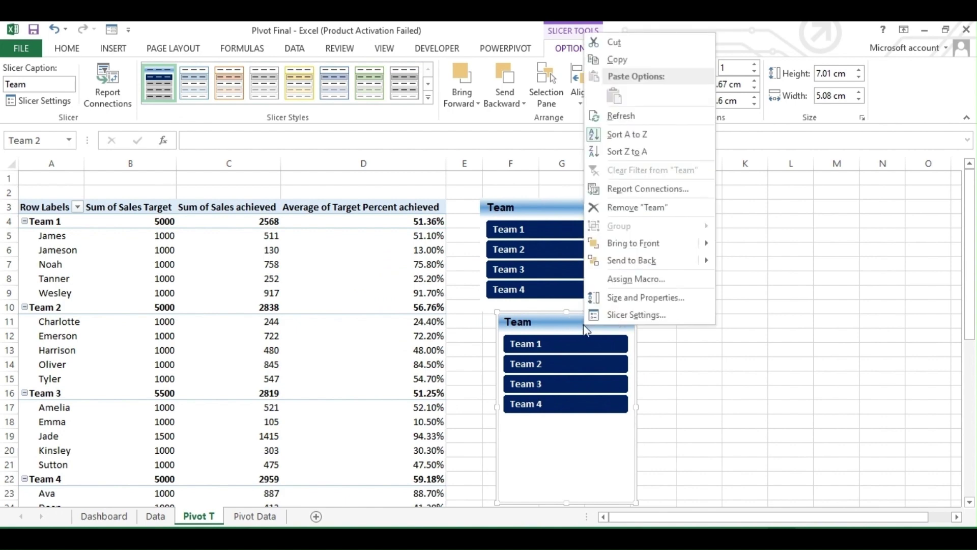
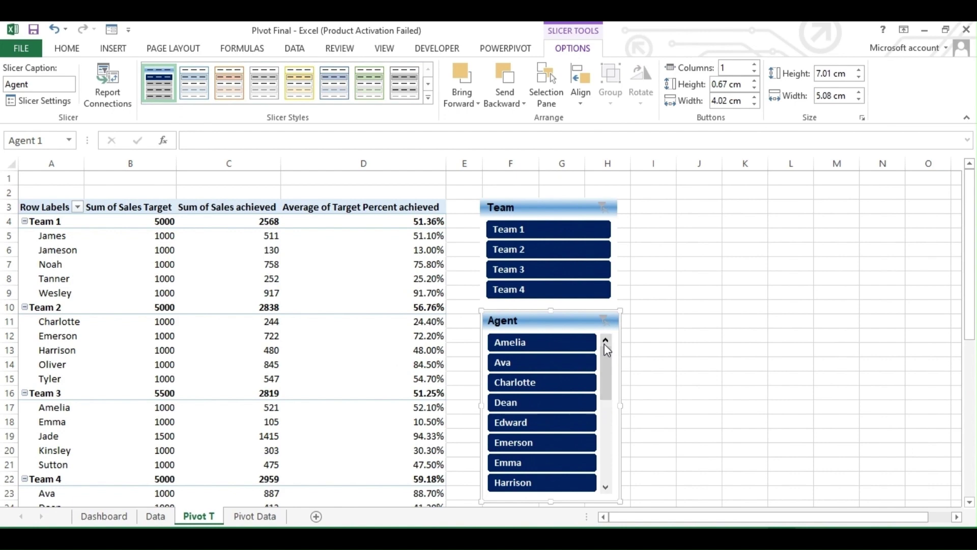
Arrange the Team slicer's buttons in 2 columns and widen the slicer to about 7 cm.
left_click(534, 206)
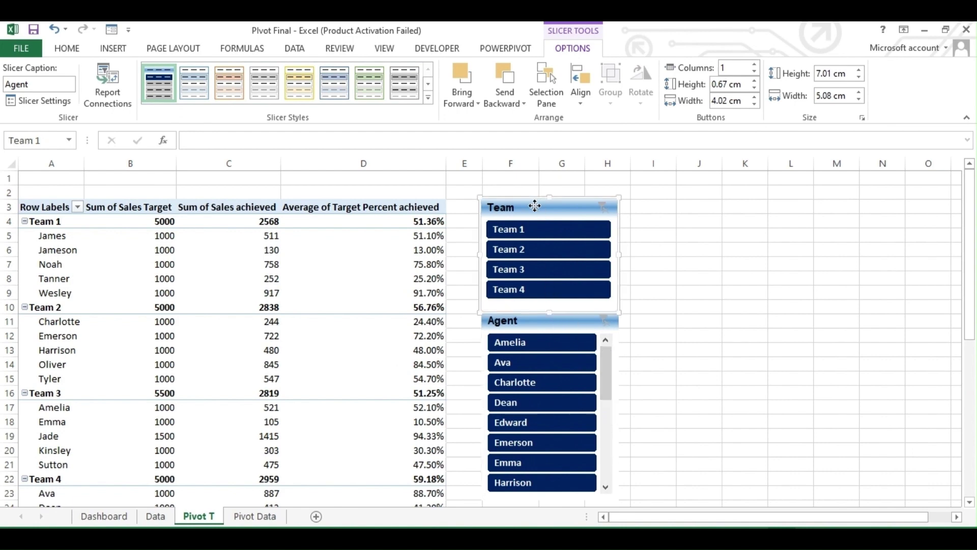
right_click(535, 209)
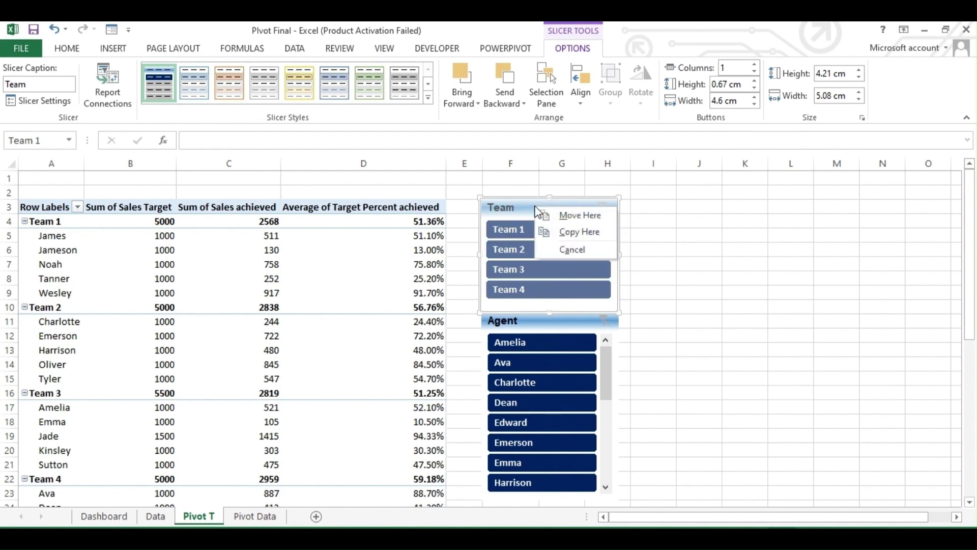
right_click(515, 209)
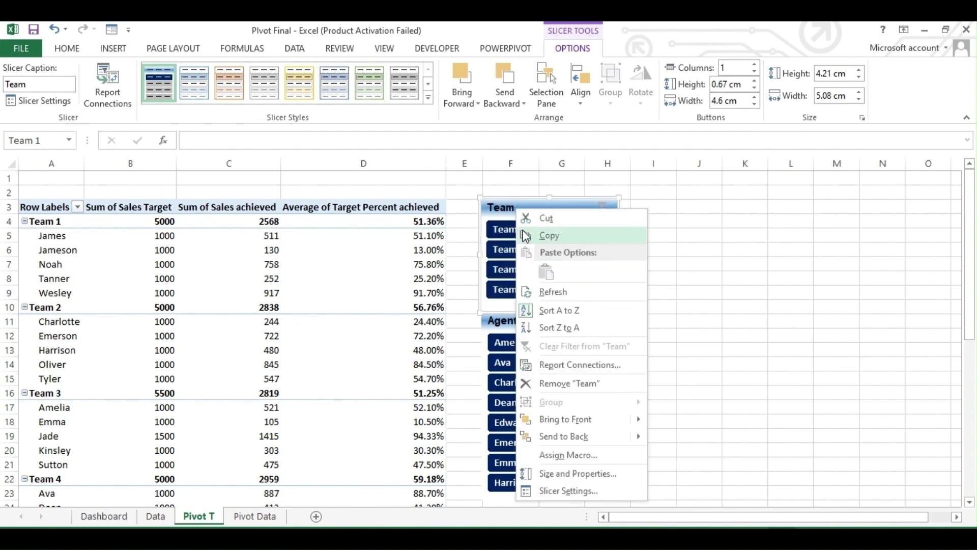
left_click(572, 479)
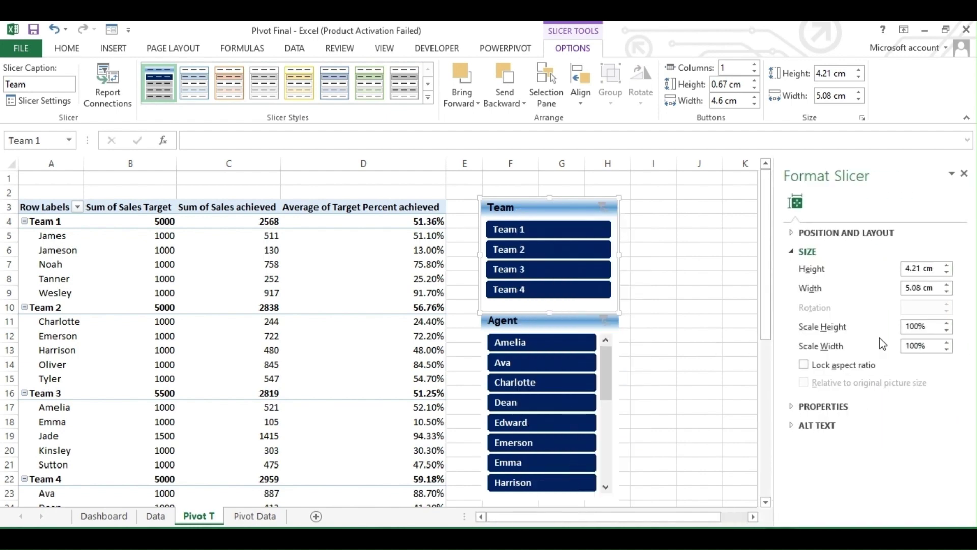
left_click(792, 239)
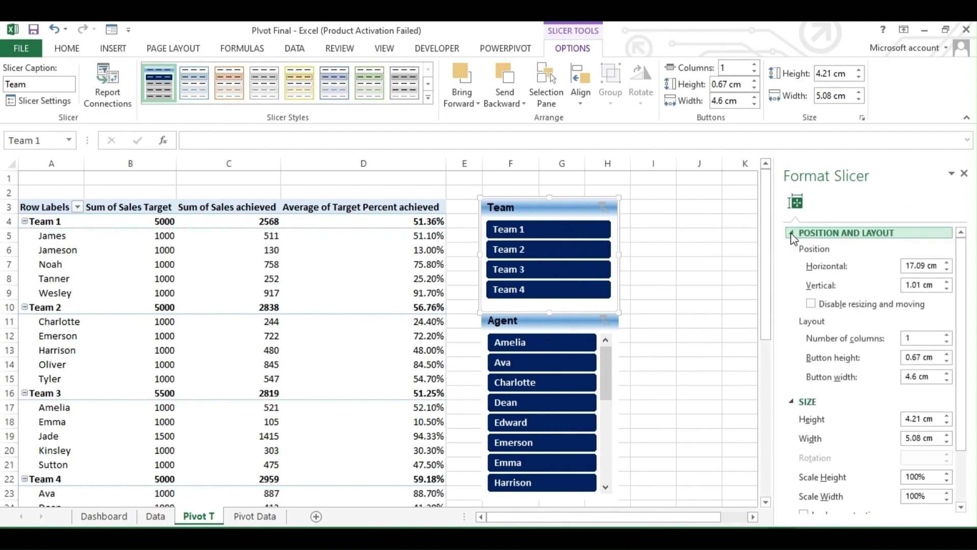
left_click(946, 336)
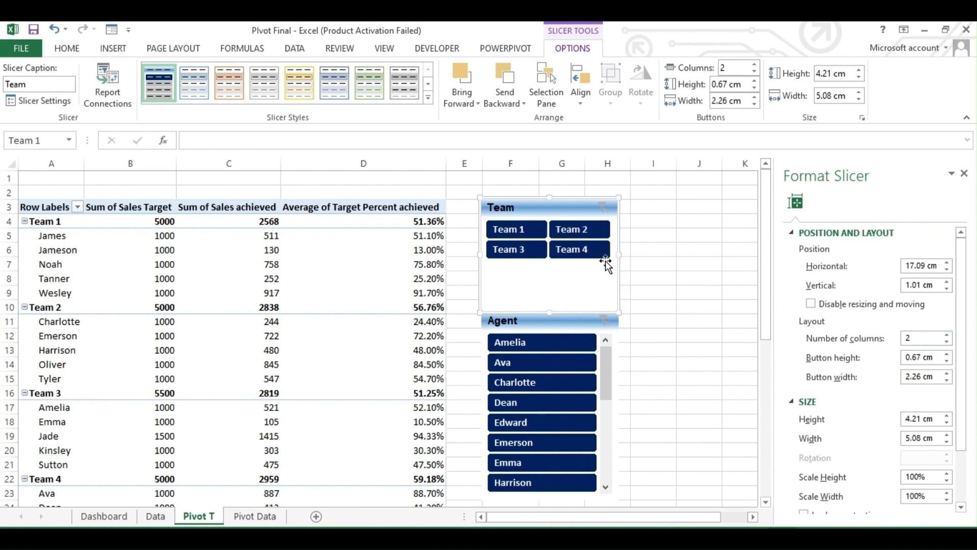
left_click_drag(619, 254, 672, 255)
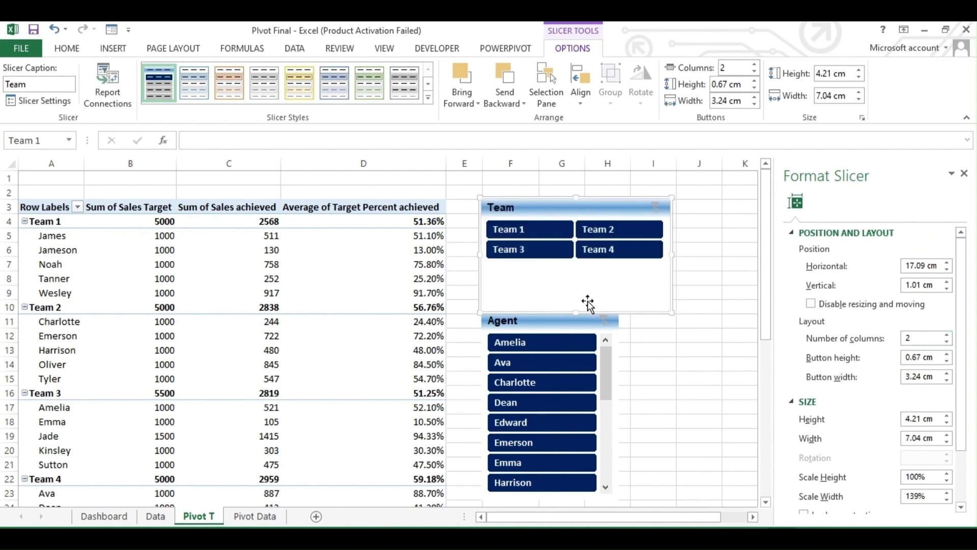
Shorten the Team slicer to about 2.65 cm high and arrange the Agent slicer's buttons in 4 columns.
left_click_drag(575, 269, 576, 271)
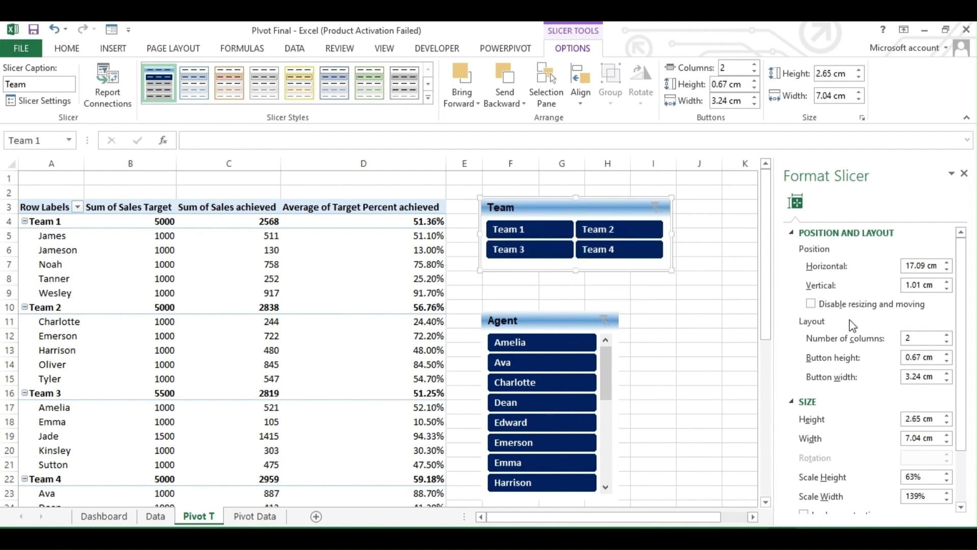
left_click(548, 320)
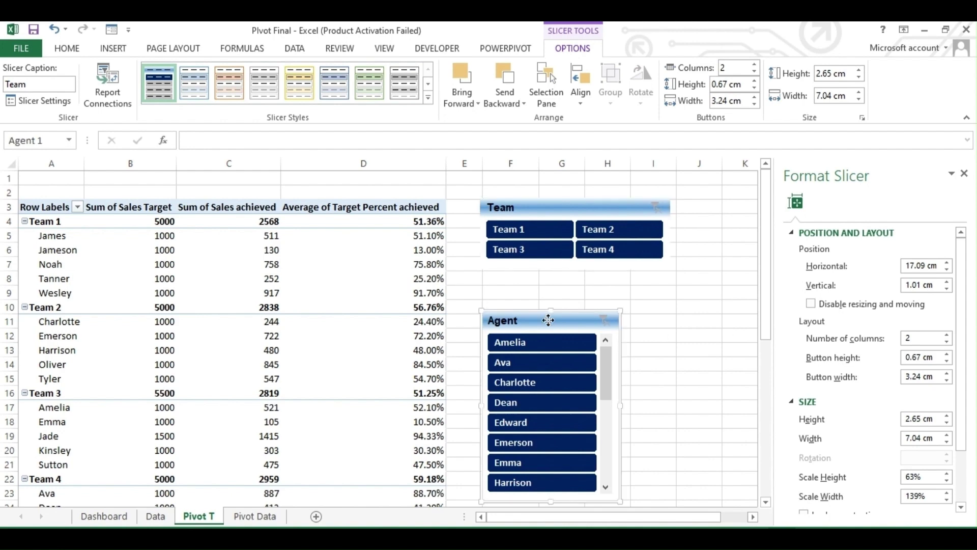
left_click(947, 336)
left_click(947, 336)
left_click(947, 336)
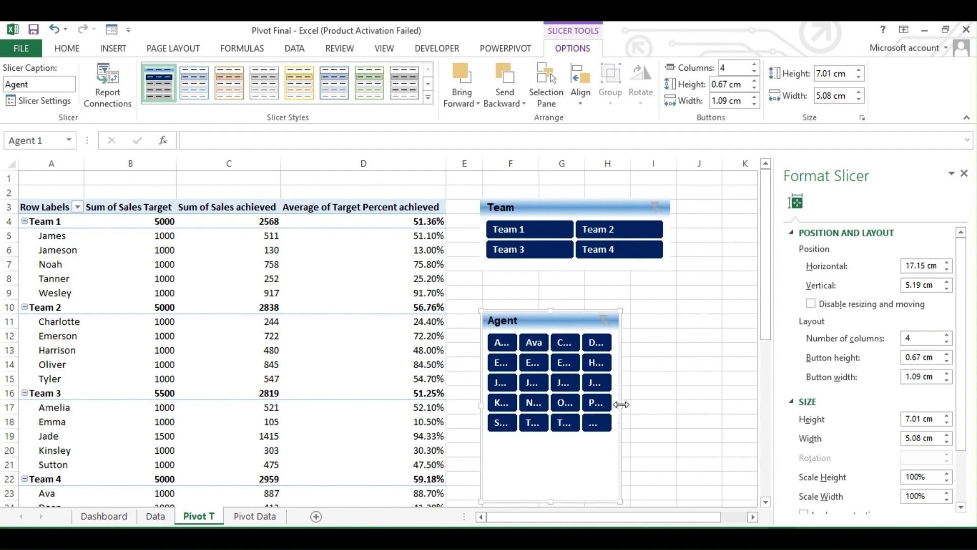
Resize the Agent slicer to about 9.55 cm wide and 4.82 cm high, and place it just below the Team slicer.
left_click_drag(621, 405, 741, 399)
left_click_drag(609, 311, 602, 272)
left_click_drag(604, 452, 640, 397)
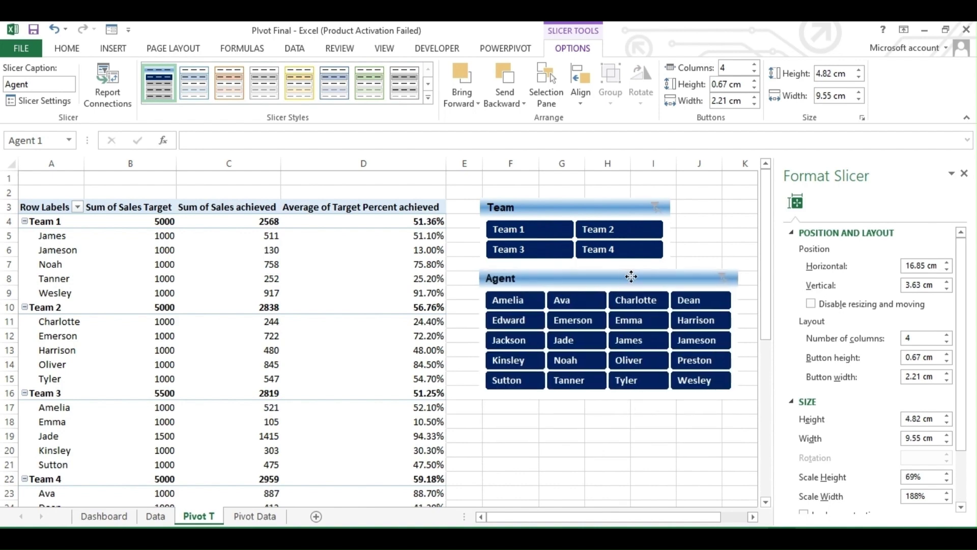
left_click_drag(629, 276, 632, 279)
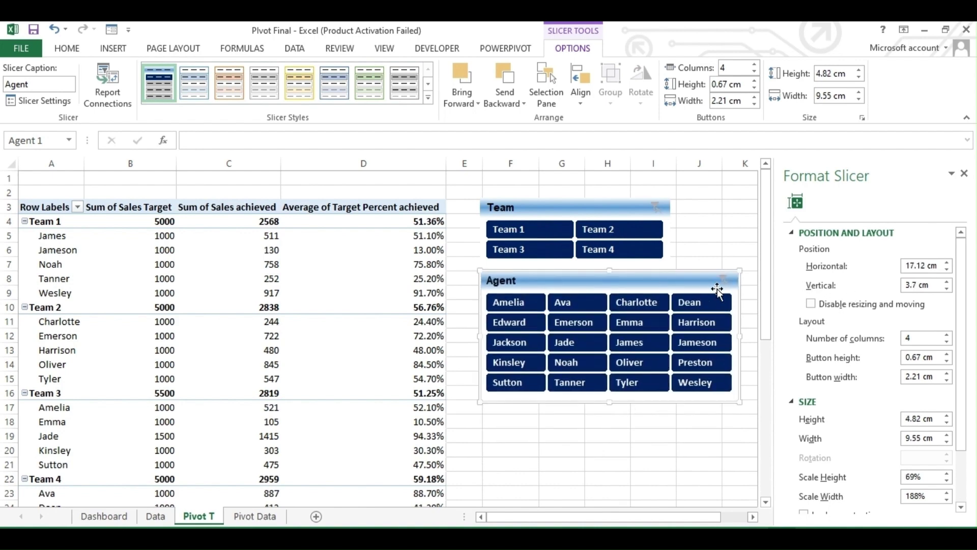
left_click(964, 173)
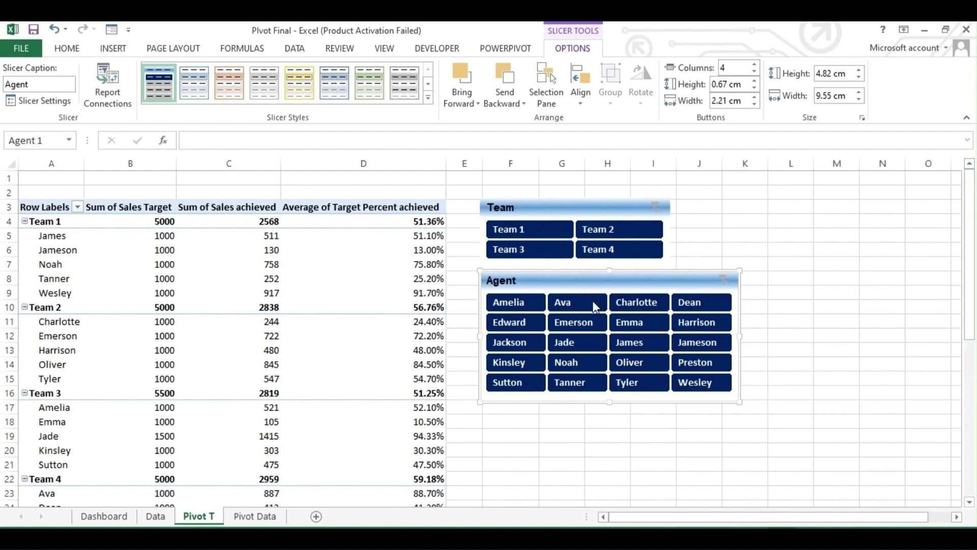
left_click_drag(592, 283, 592, 297)
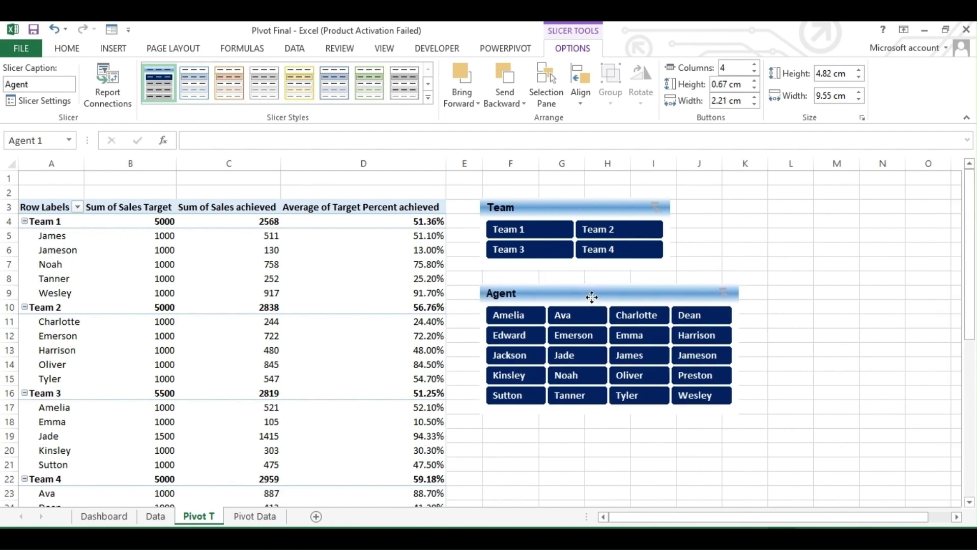
Filter the PivotTable to Team 1 and its first listed agent, and clear both slicer filters.
left_click(530, 229)
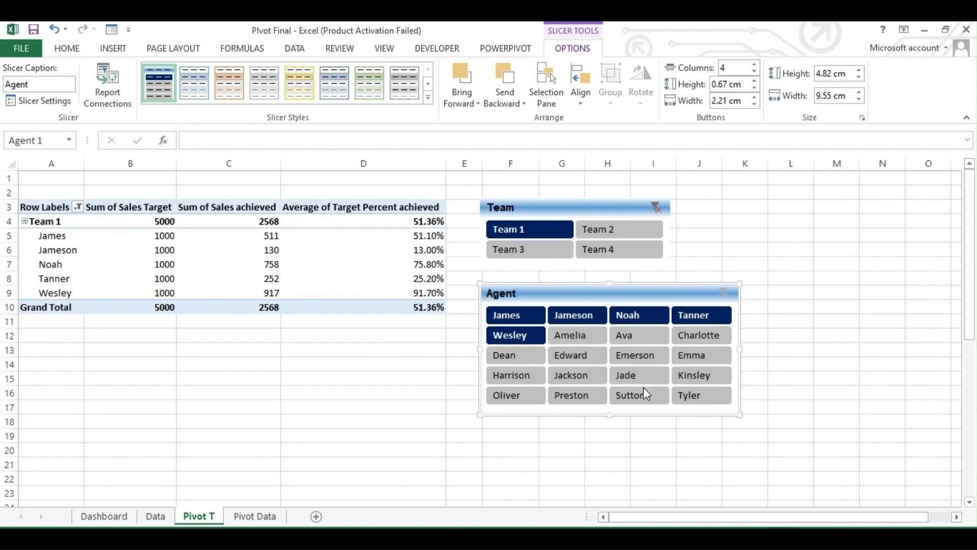
left_click(513, 316)
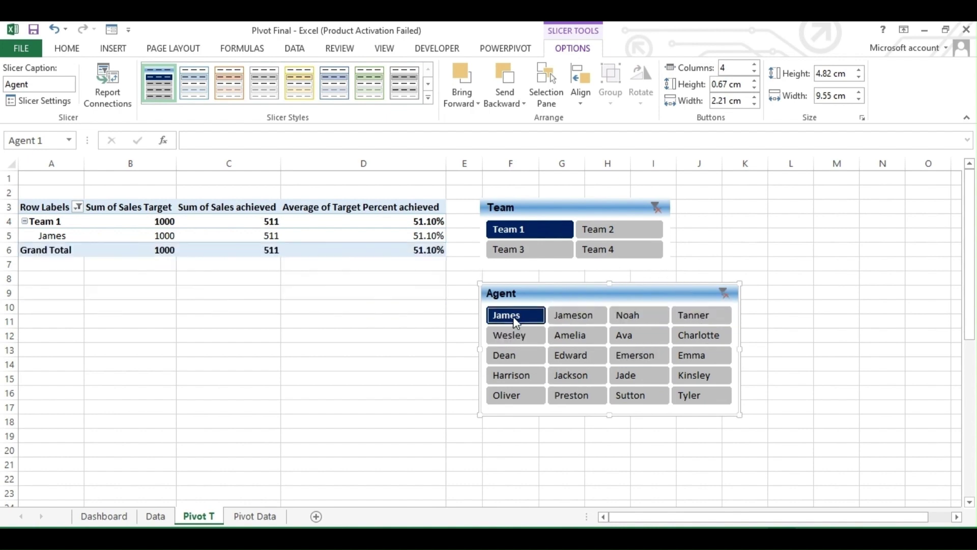
left_click(662, 209)
left_click(657, 207)
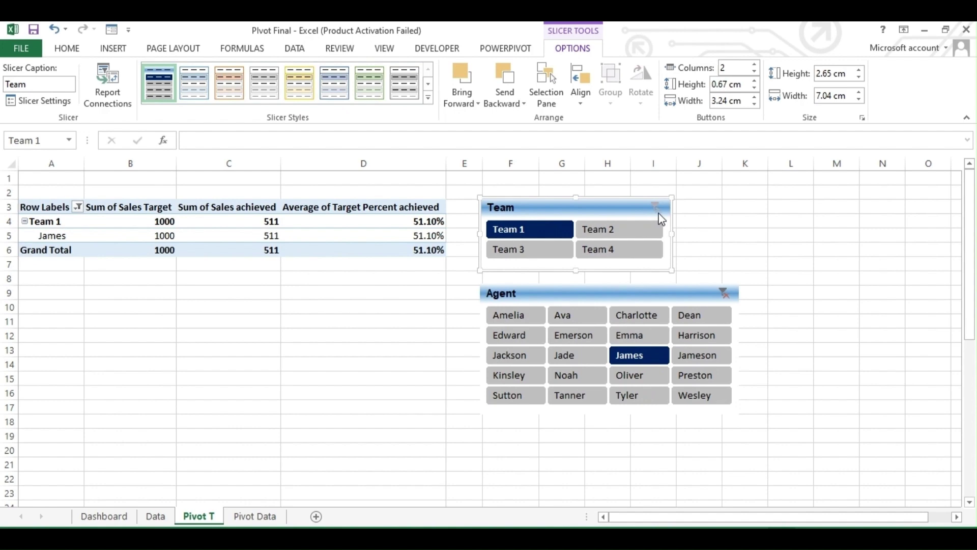
left_click(725, 295)
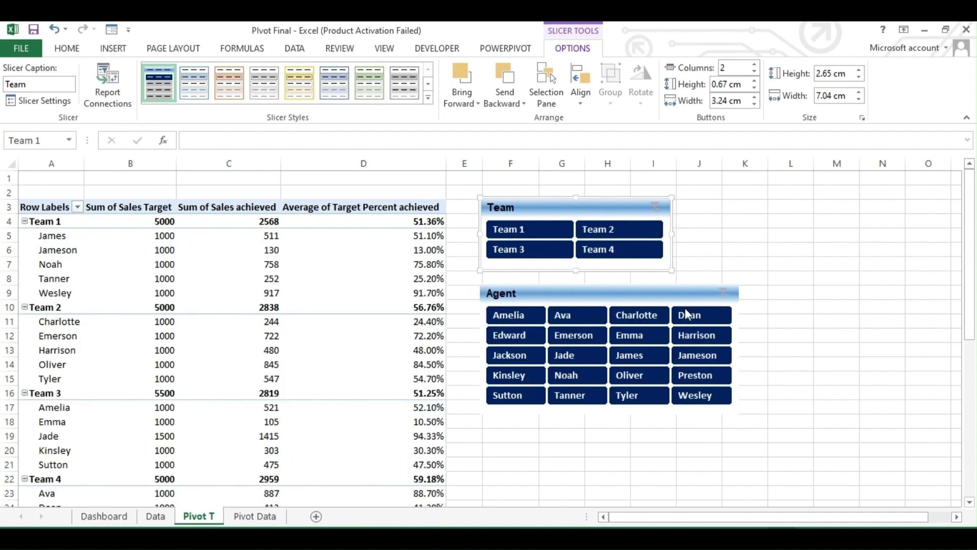
Try filtering by several agents from different teams in the Agent slicer, and clear its filter.
left_click(577, 337)
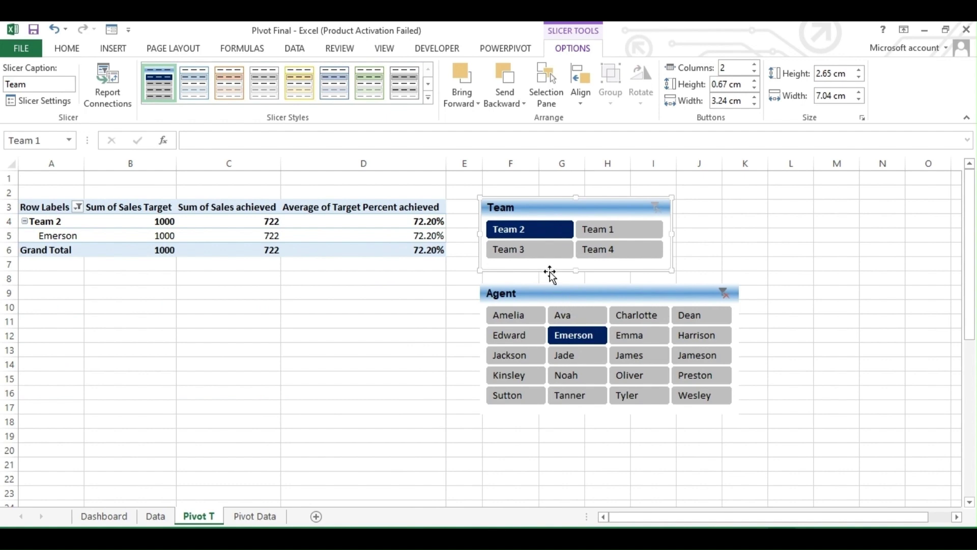
left_click(642, 379)
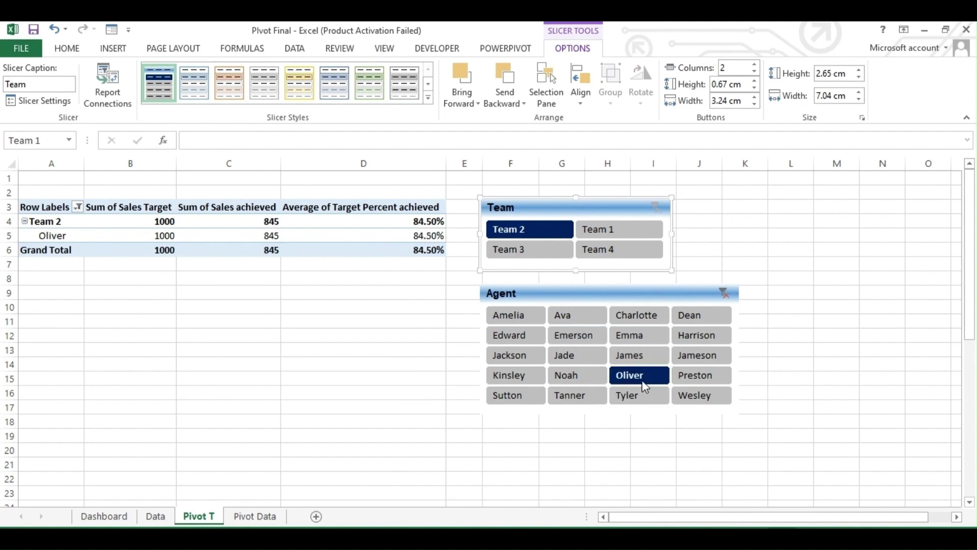
left_click(692, 397)
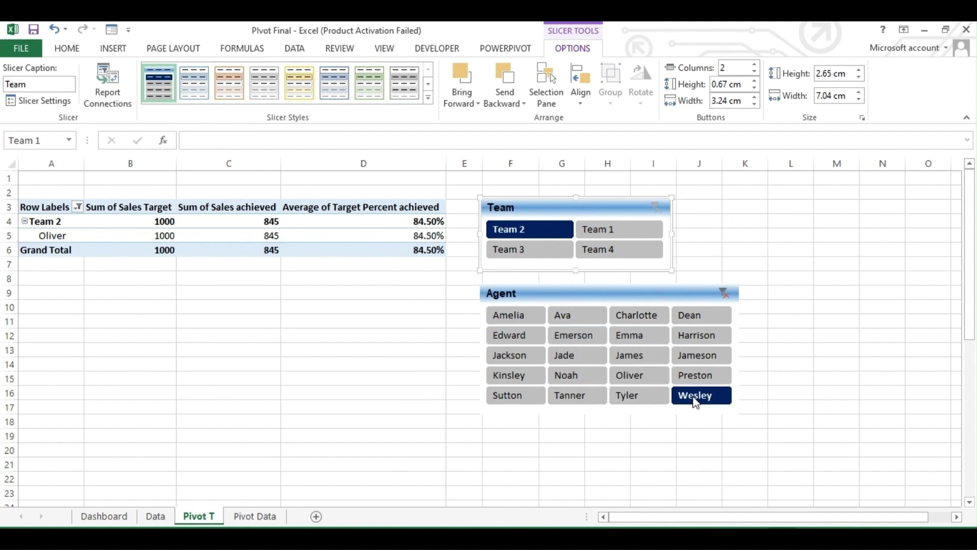
left_click(584, 395)
left_click(512, 395)
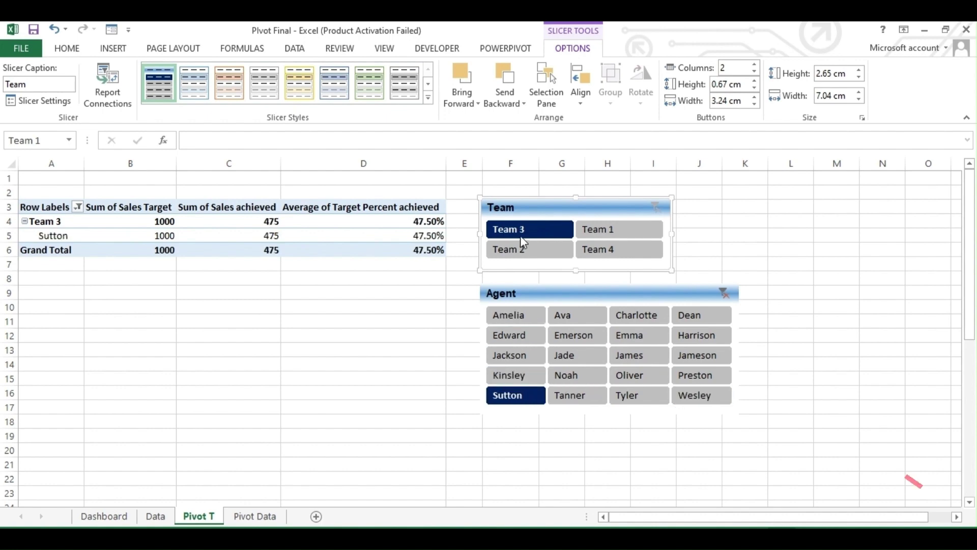
left_click(506, 358)
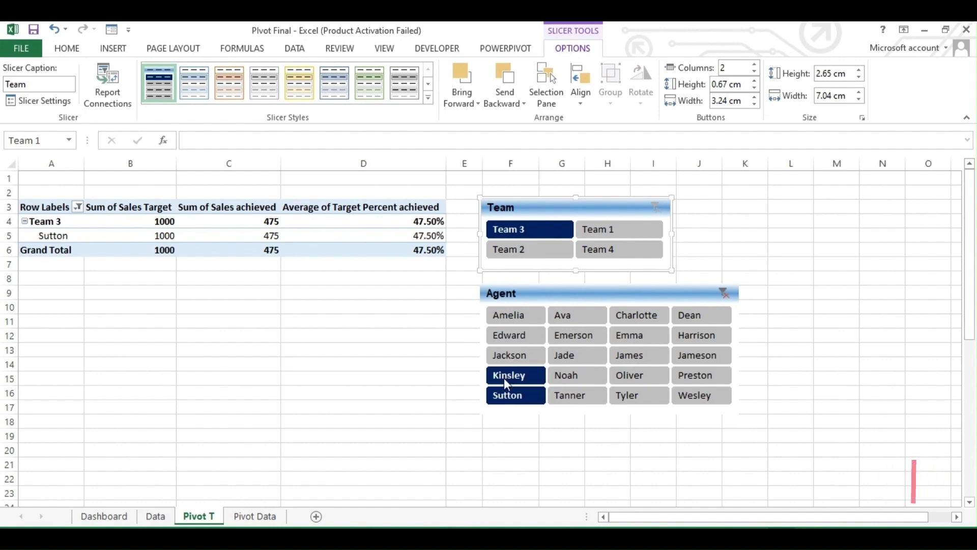
left_click(506, 375)
left_click(508, 355)
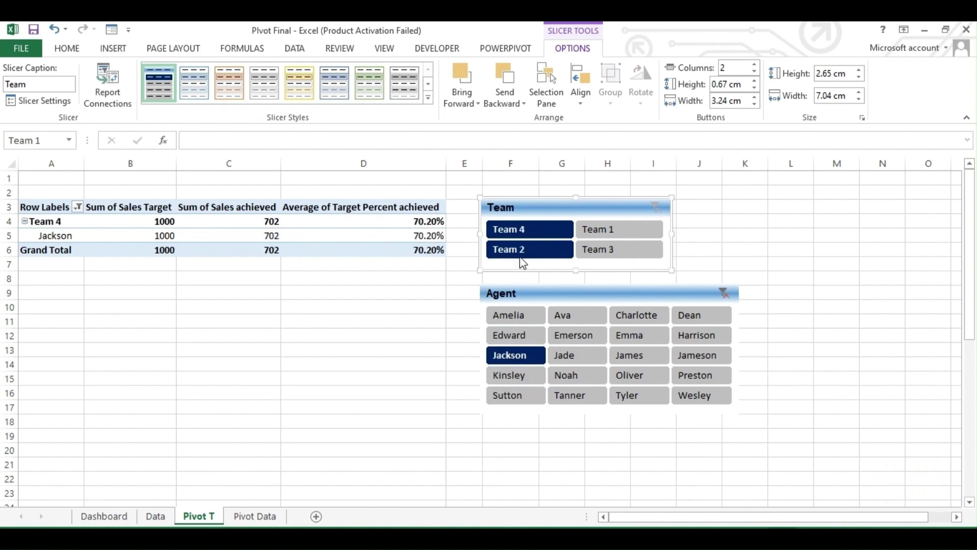
left_click(727, 296)
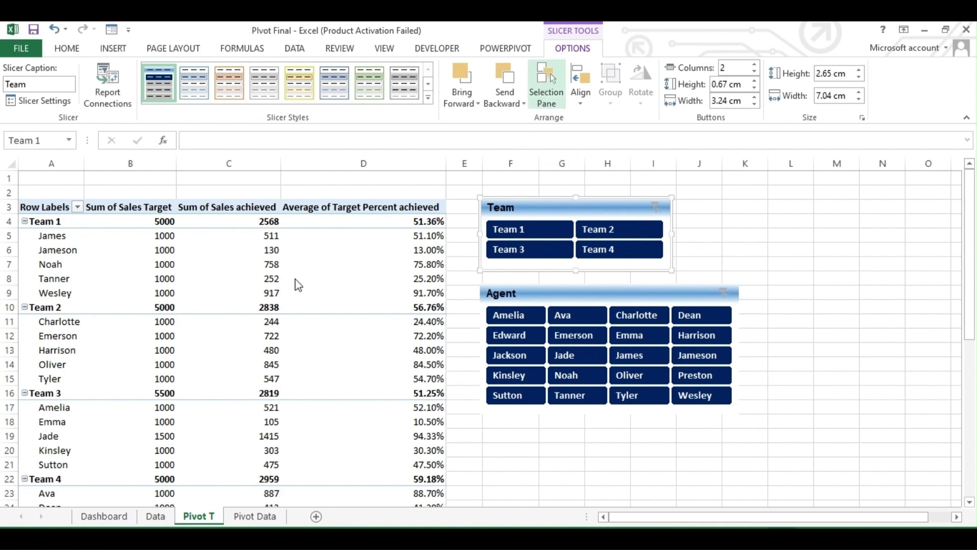
Insert a timeline for the PivotTable's Months field and place it below the Agent slicer.
left_click(328, 274)
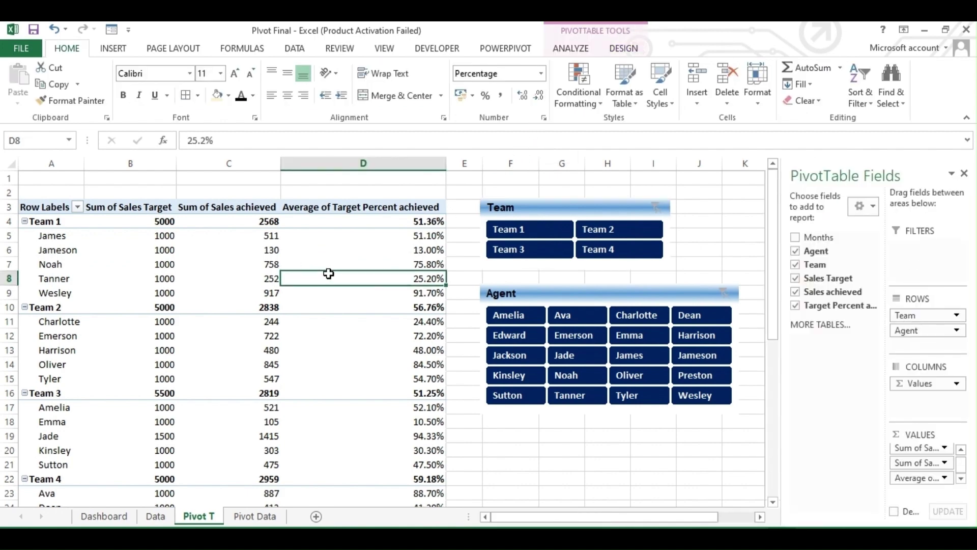
left_click(574, 49)
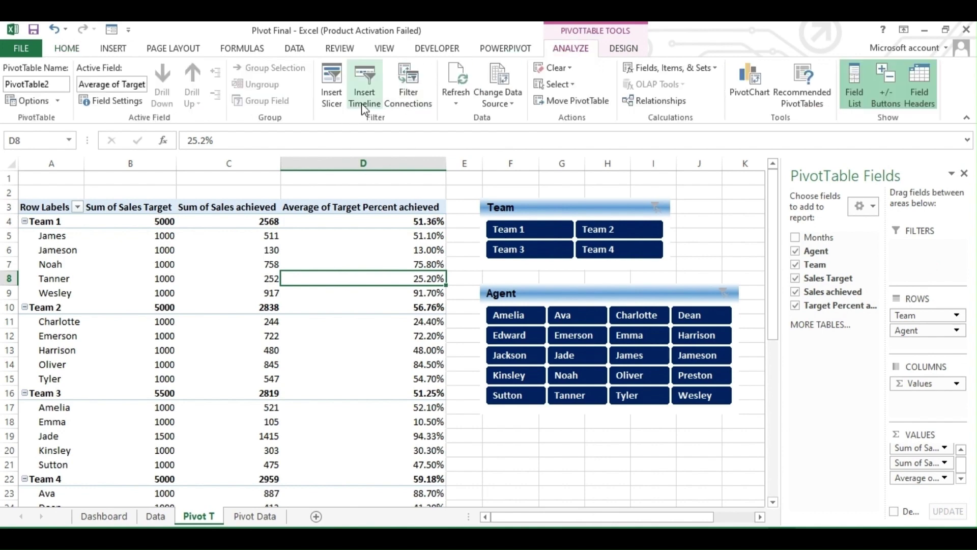
left_click(363, 108)
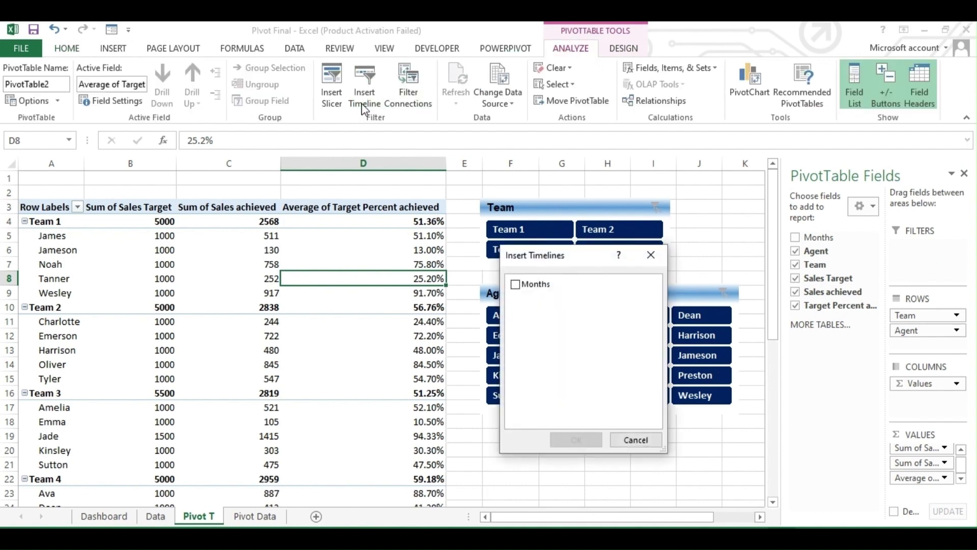
left_click(516, 285)
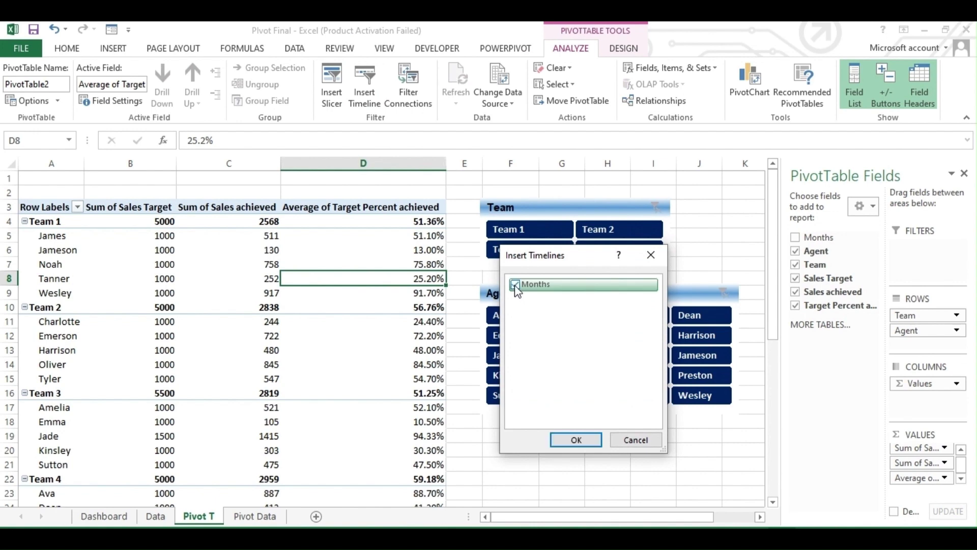
left_click(575, 439)
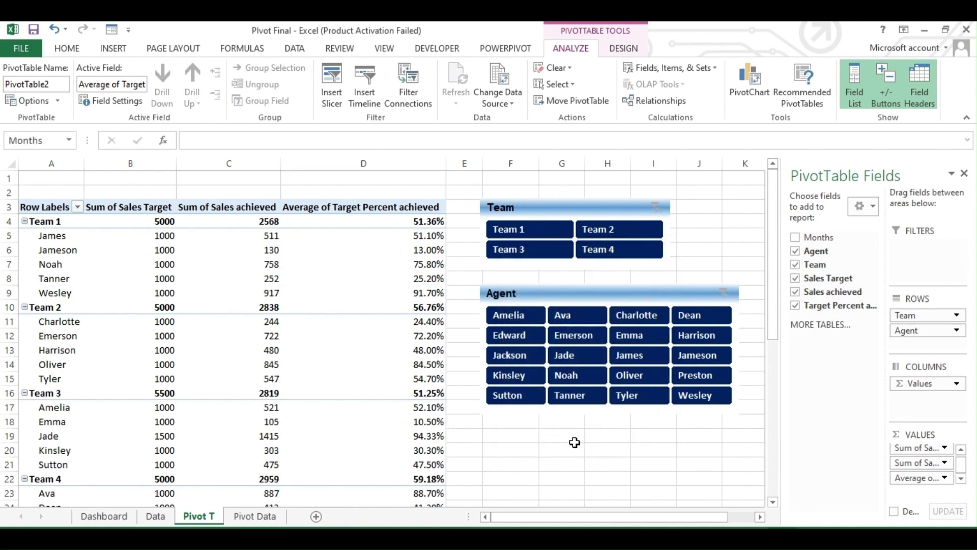
left_click_drag(442, 305, 653, 415)
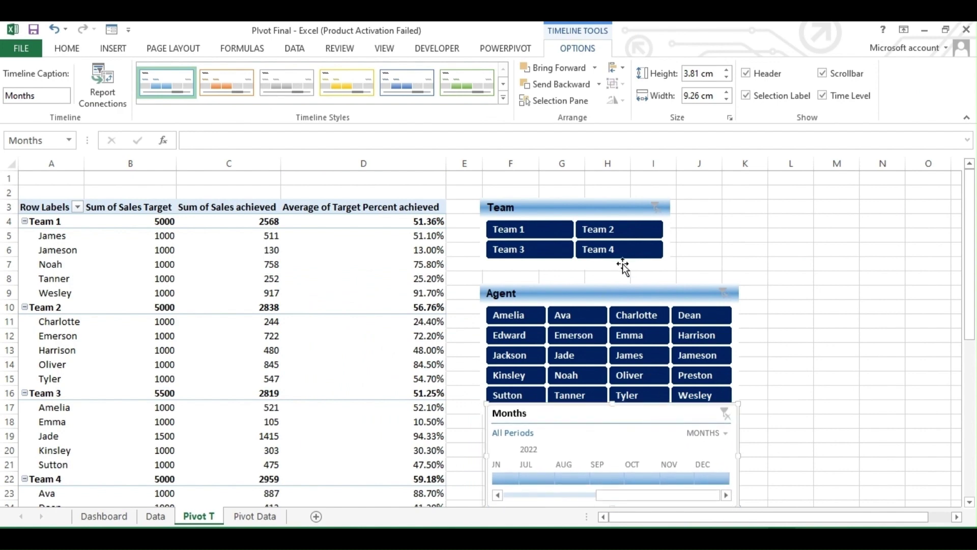
Move the Team slicer, Agent slicer and Months timeline up, and widen the timeline to about 14.6 cm.
left_click_drag(604, 208, 605, 186)
left_click_drag(599, 296, 603, 263)
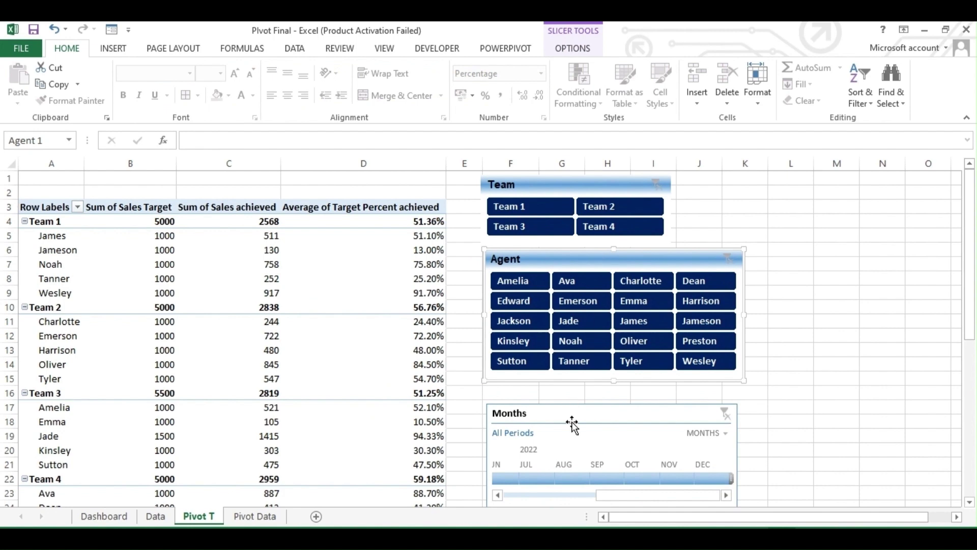
left_click_drag(573, 413, 574, 396)
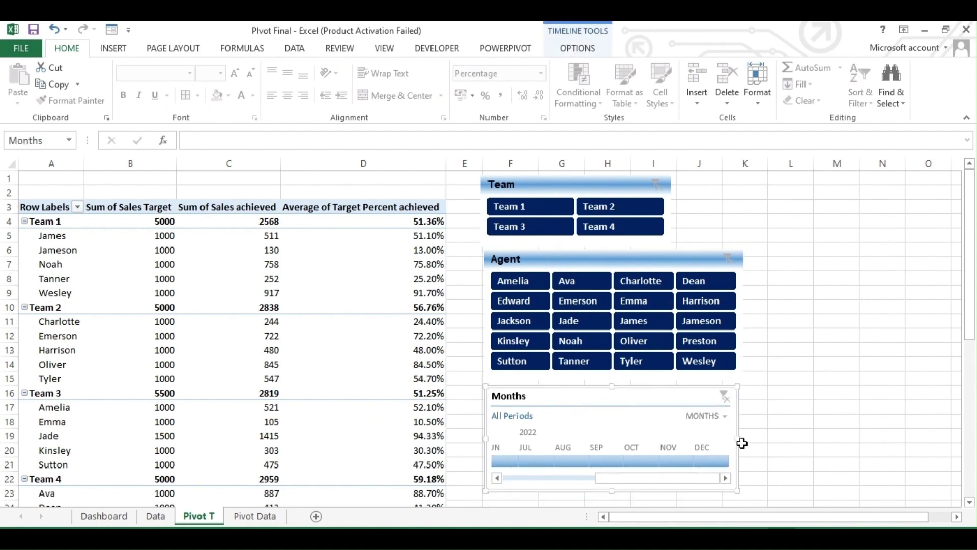
left_click_drag(750, 436, 883, 436)
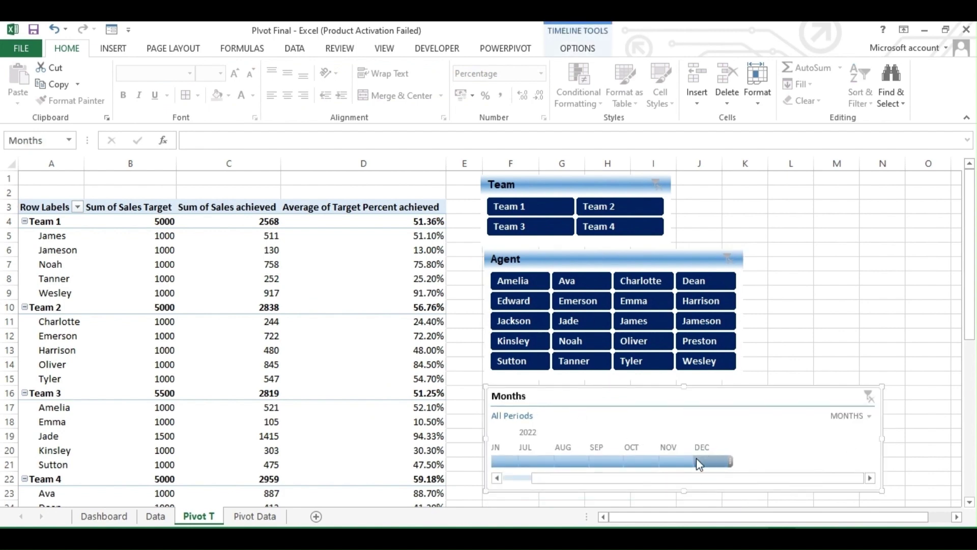
Try filtering the PivotTable by single months of 2022 in the Months timeline, ending on March.
left_click(675, 462)
left_click(642, 462)
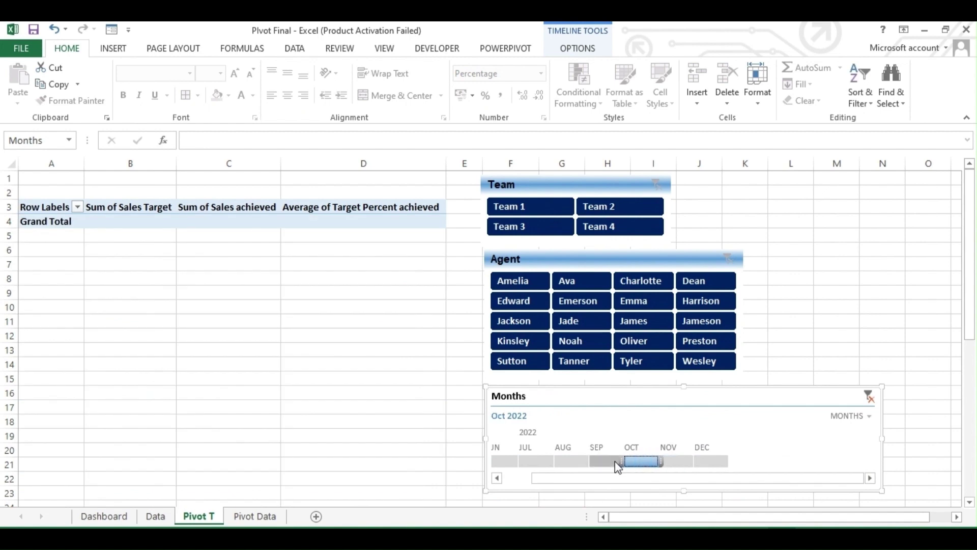
left_click(504, 463)
left_click_drag(549, 478, 506, 478)
left_click(509, 462)
left_click(536, 463)
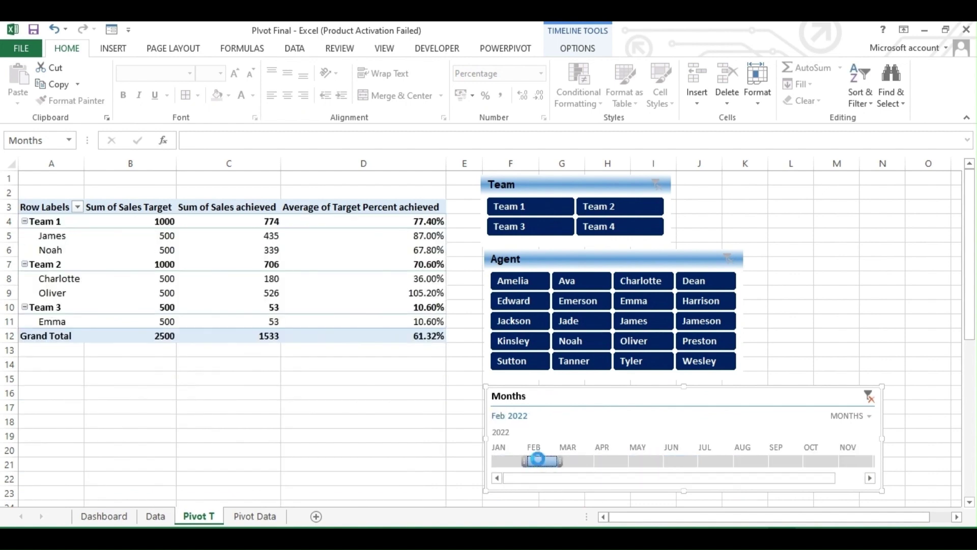
left_click(568, 461)
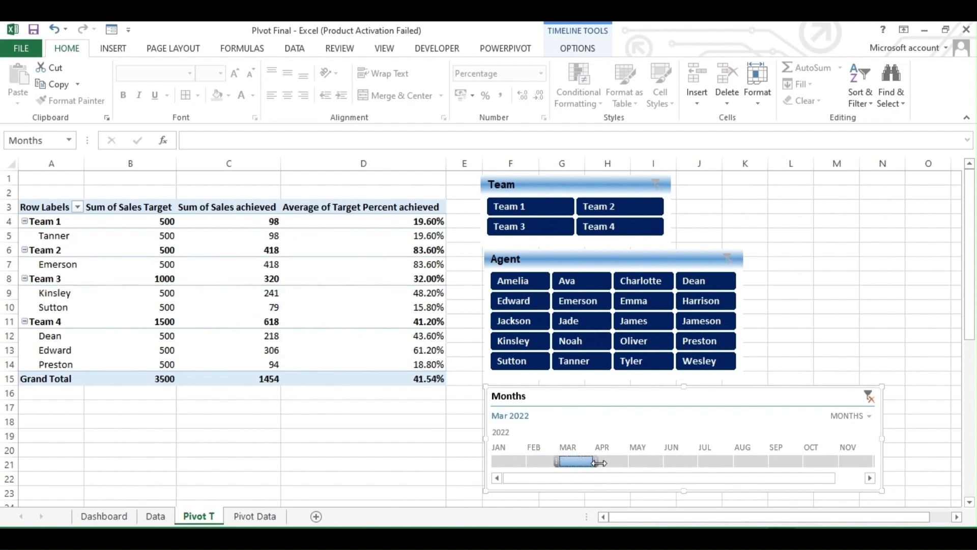
left_click(616, 461)
left_click(647, 462)
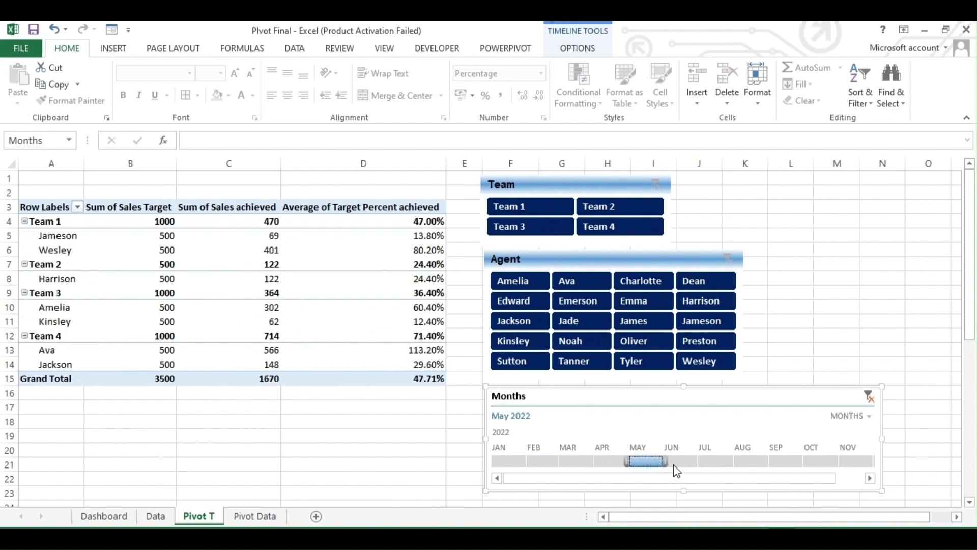
left_click(675, 462)
left_click(617, 461)
left_click(575, 461)
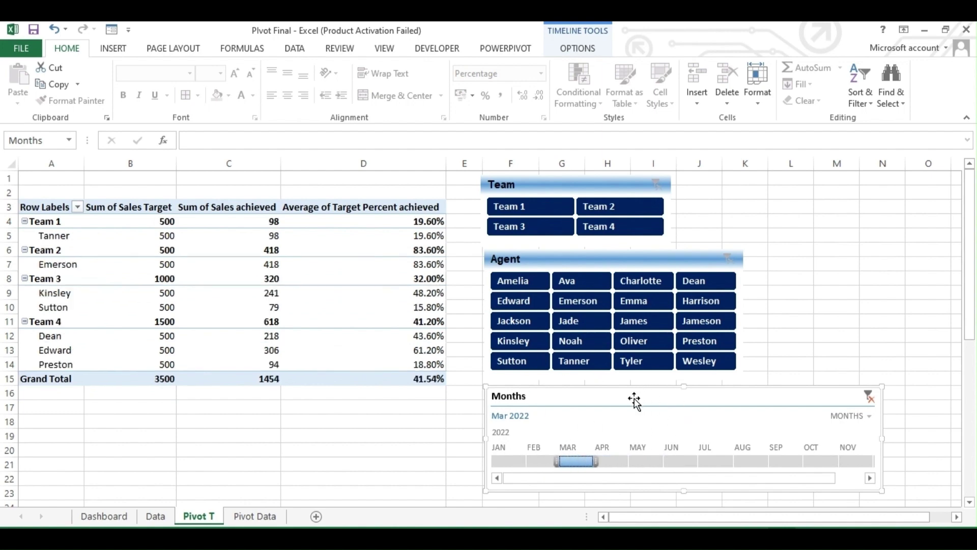
Try dark styles on the Months timeline and apply the gold one.
left_click(578, 50)
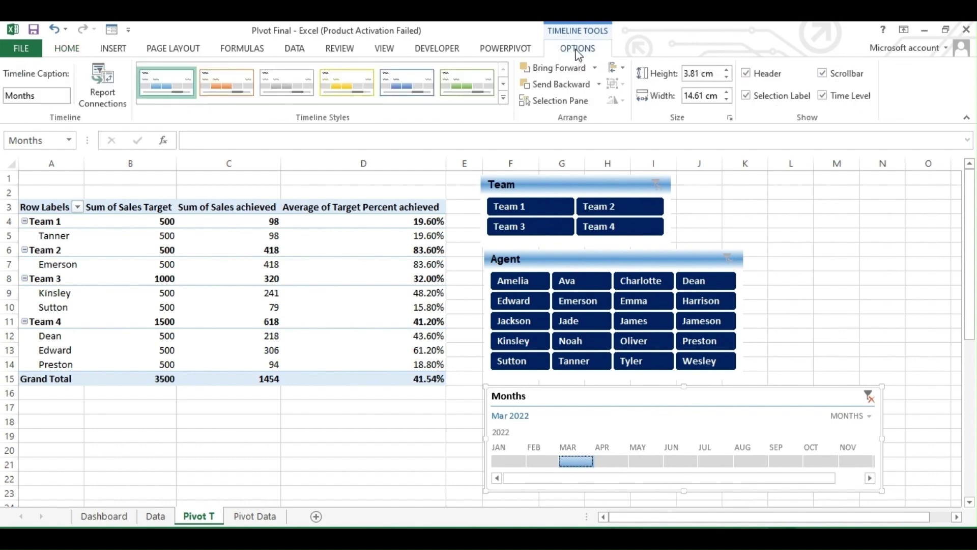
left_click(502, 100)
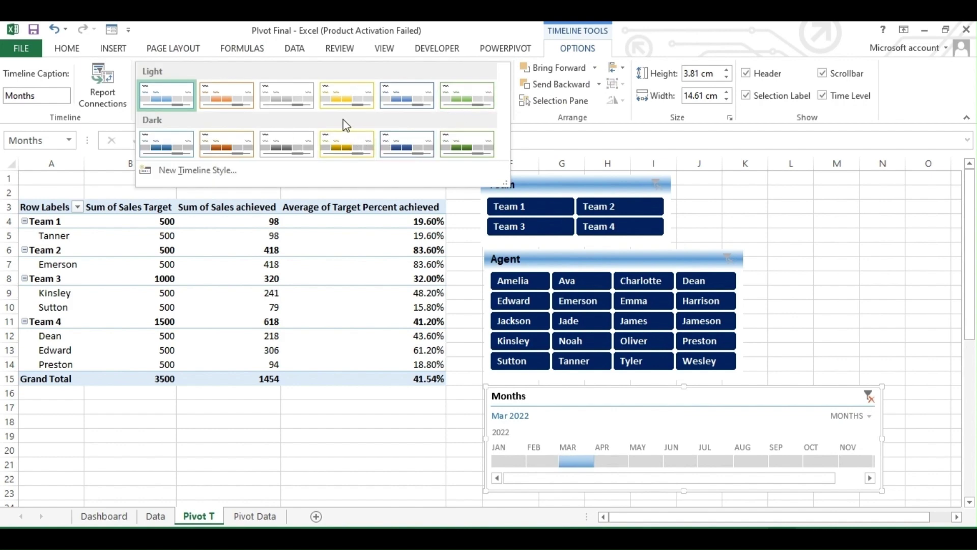
left_click(159, 142)
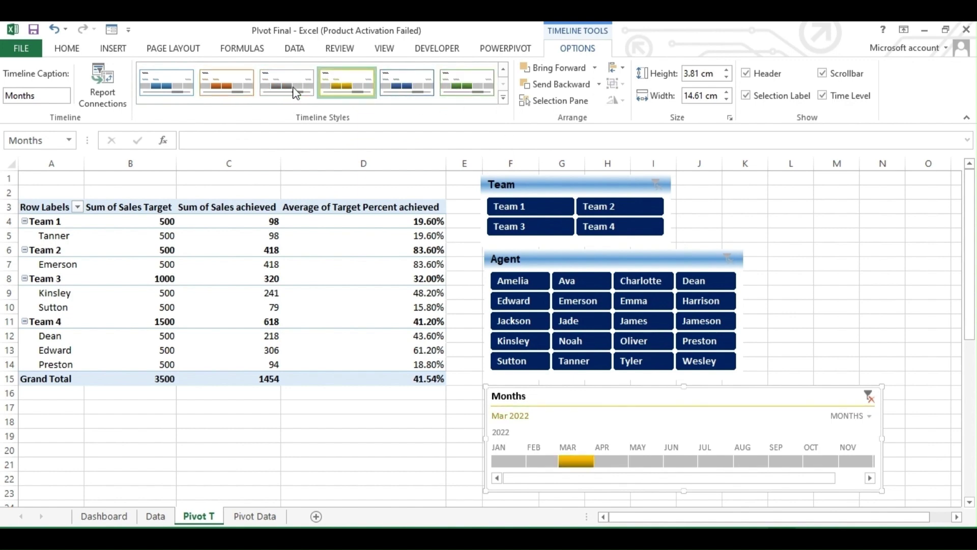
Apply the orange style to the Months timeline and the light gold slicer style to both the Team and Agent slicers.
left_click(225, 92)
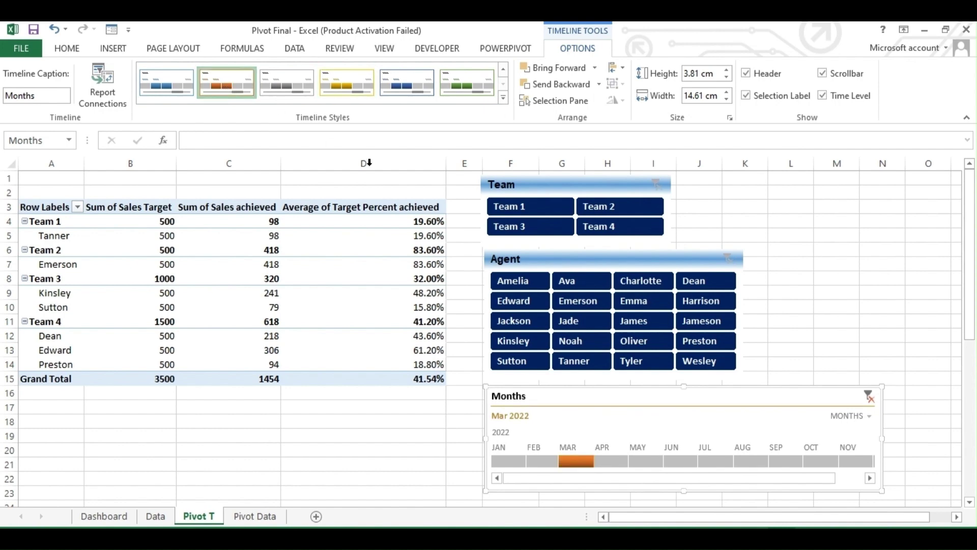
left_click(530, 192)
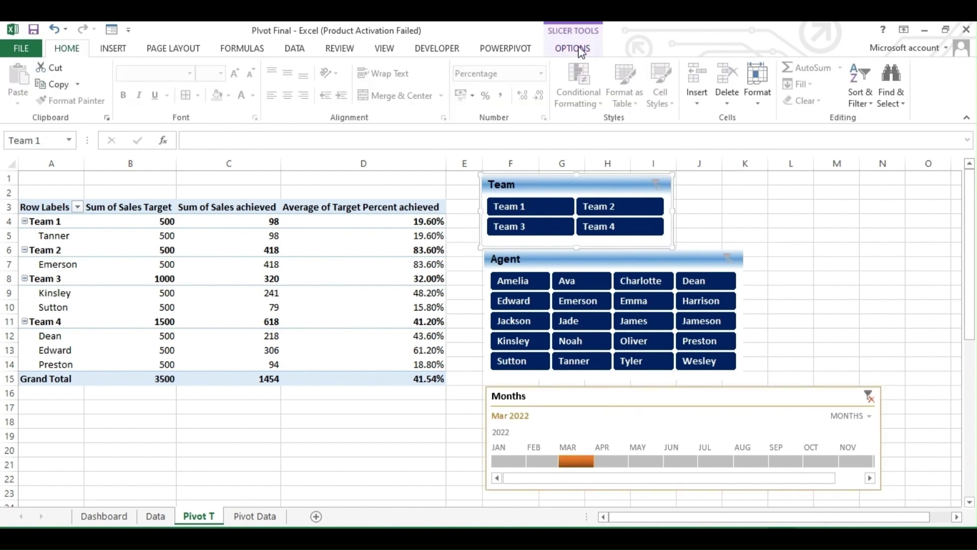
left_click(572, 48)
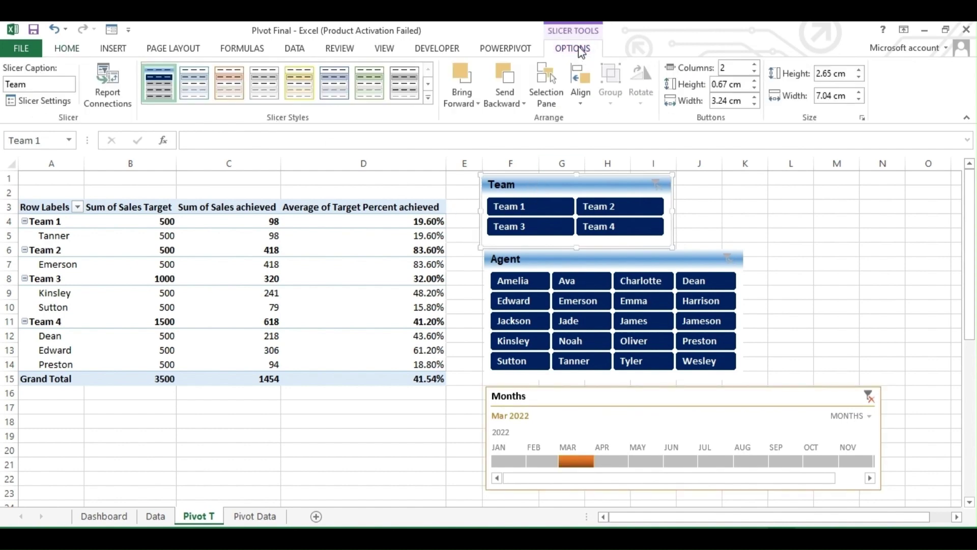
left_click(428, 99)
left_click(202, 160)
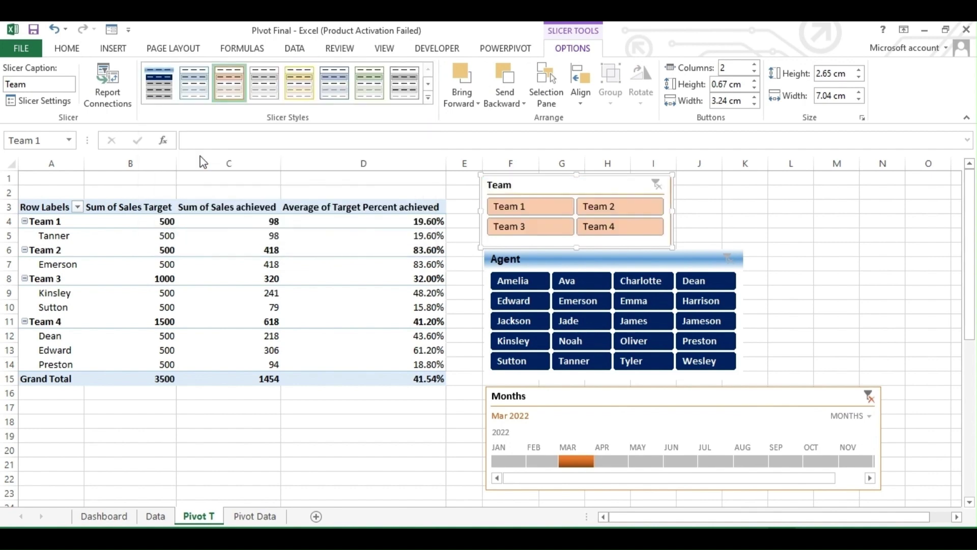
left_click(305, 92)
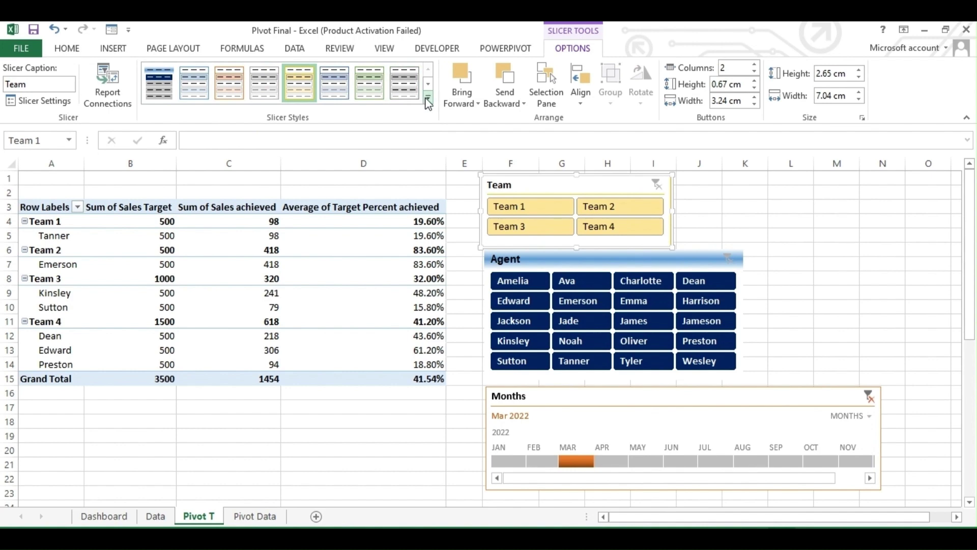
left_click(518, 263)
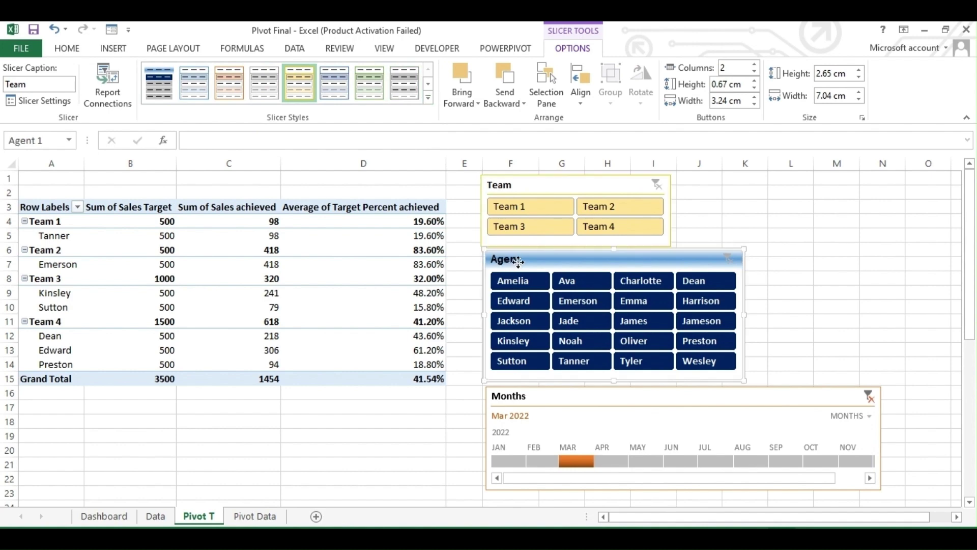
left_click(291, 92)
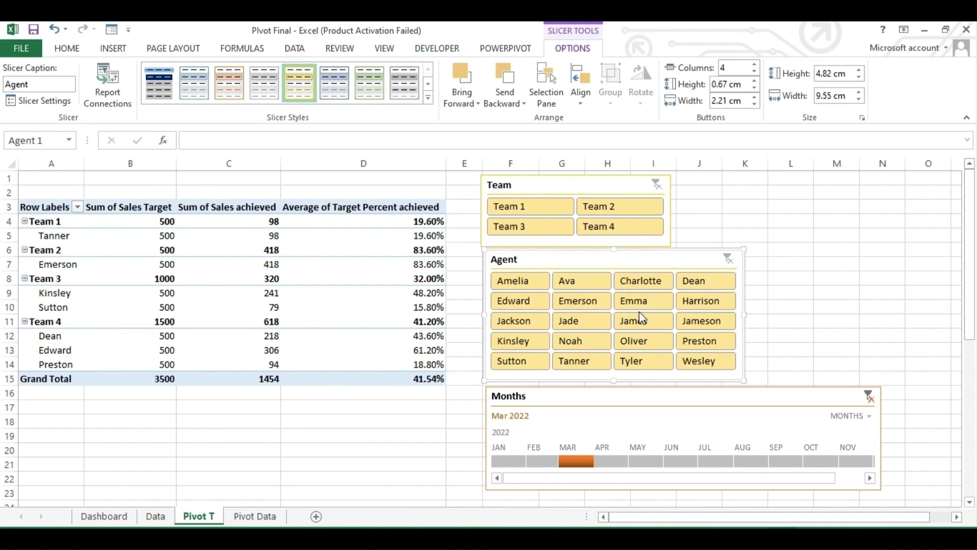
Try filtering the PivotTable by a single agent and by individual teams, and clear the slicer filters and the Months timeline filter.
left_click(525, 283)
left_click(729, 260)
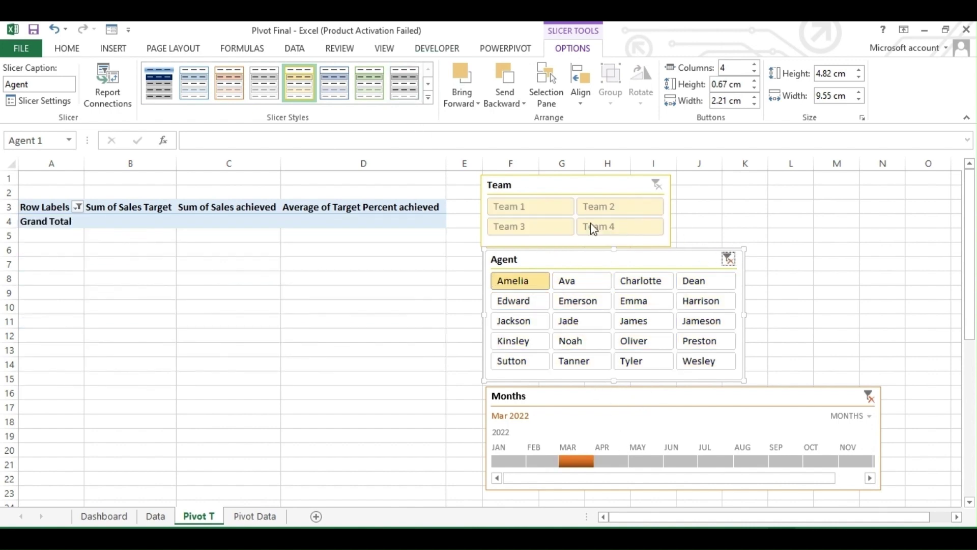
left_click(555, 207)
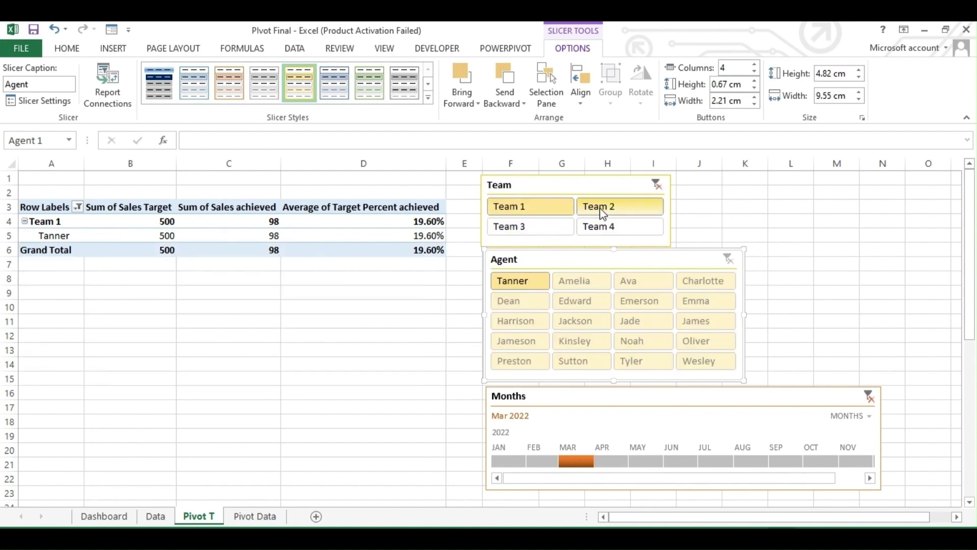
left_click(598, 207)
left_click(606, 224)
left_click(546, 231, "ctrl")
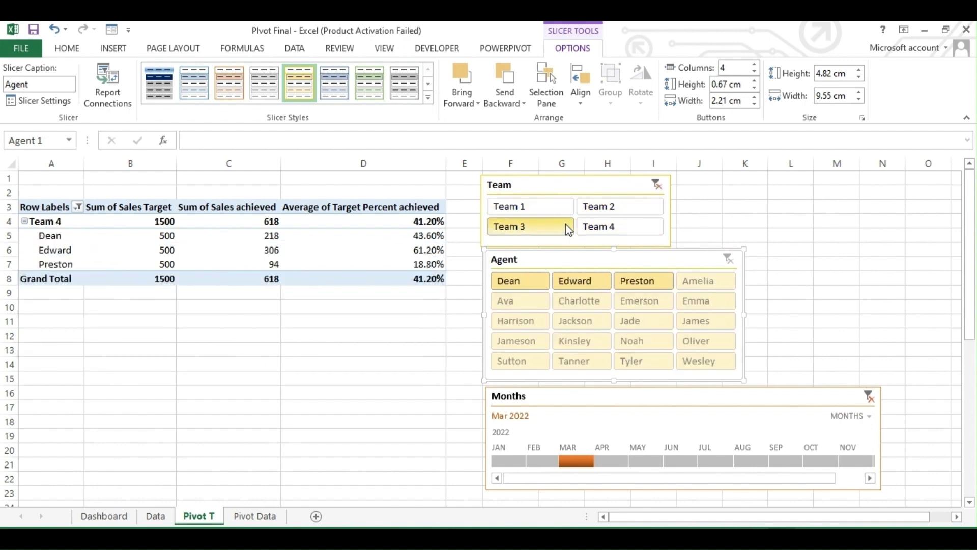
left_click(657, 185)
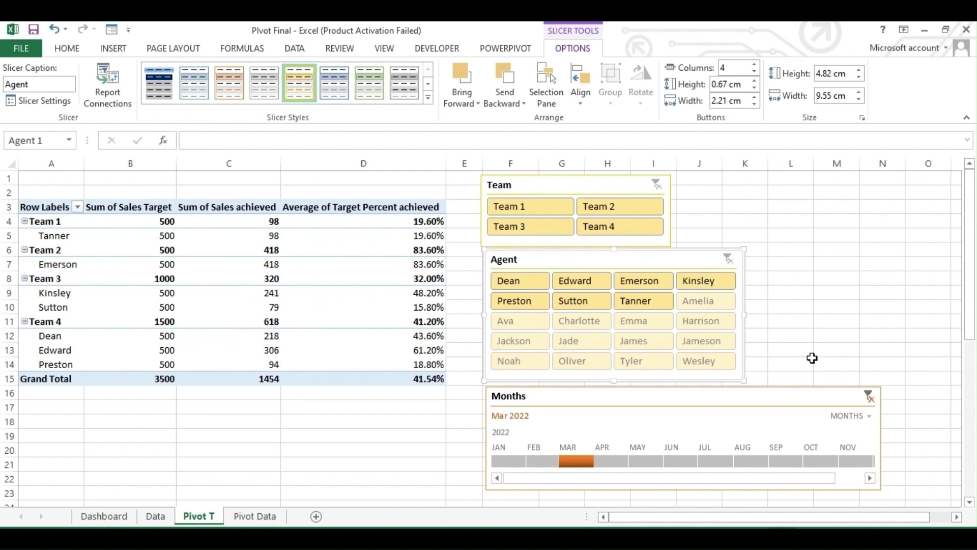
left_click(868, 396)
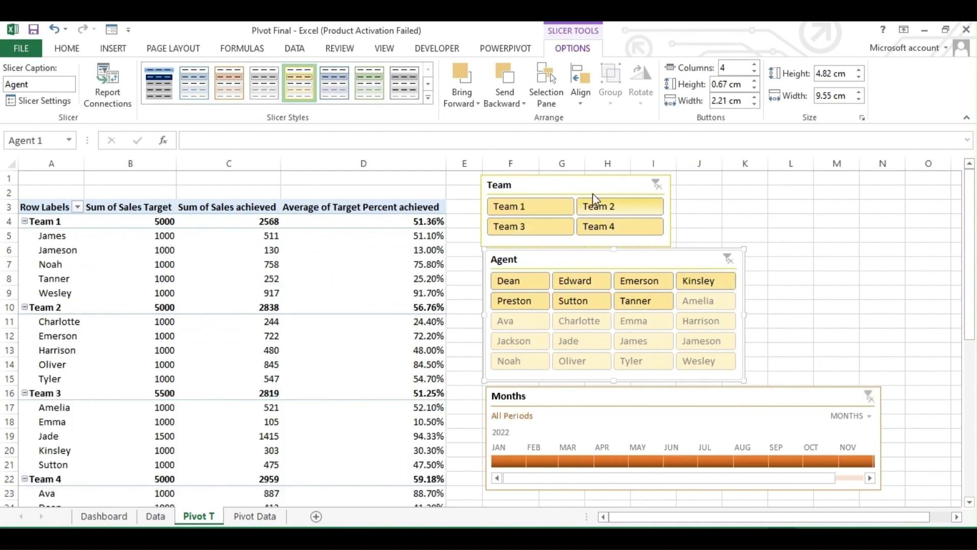
Try light PivotTable styles and apply the medium gold style with a solid header and shaded team rows.
left_click(231, 267)
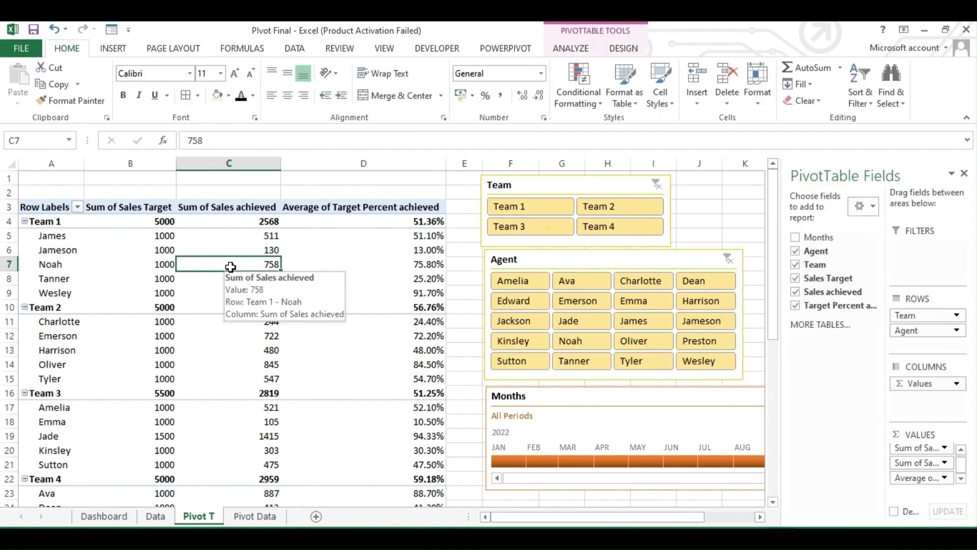
left_click(624, 48)
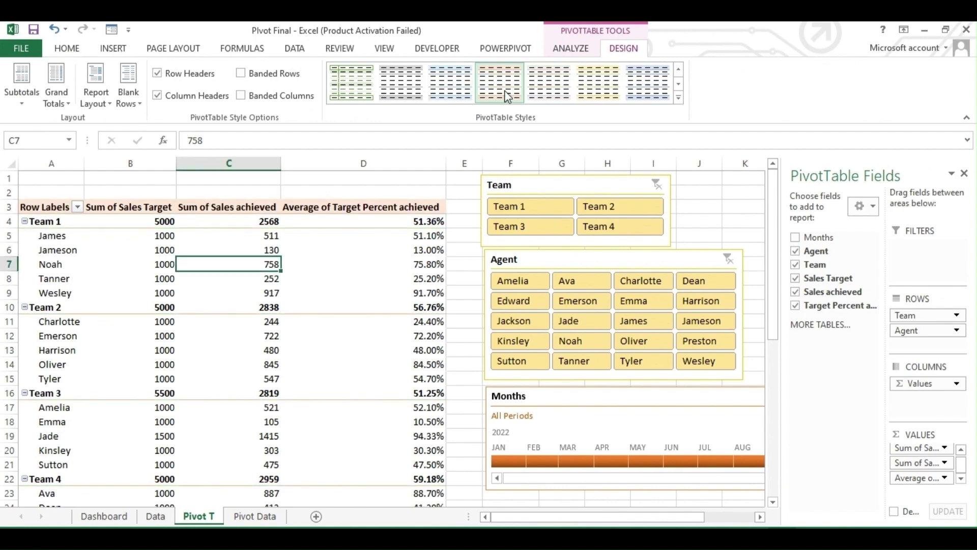
left_click(432, 90)
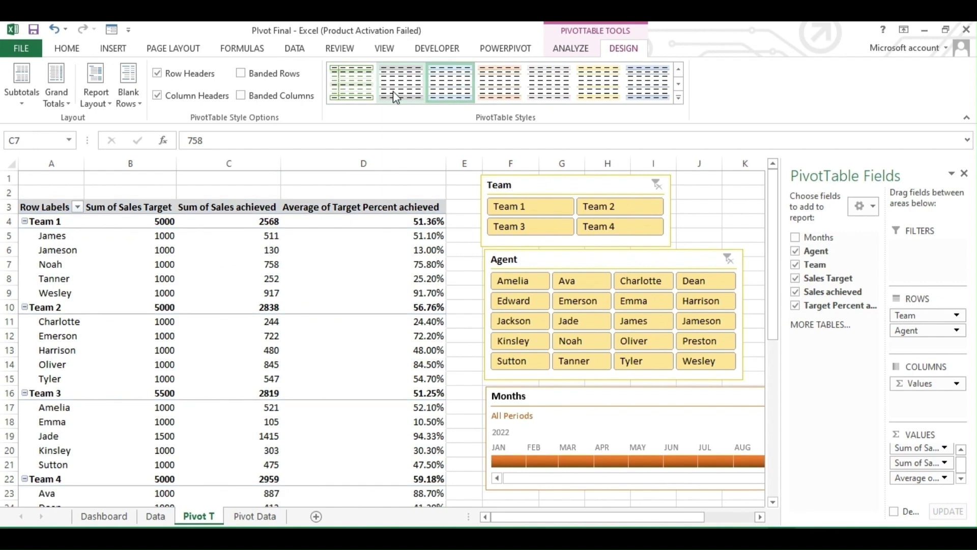
left_click(679, 100)
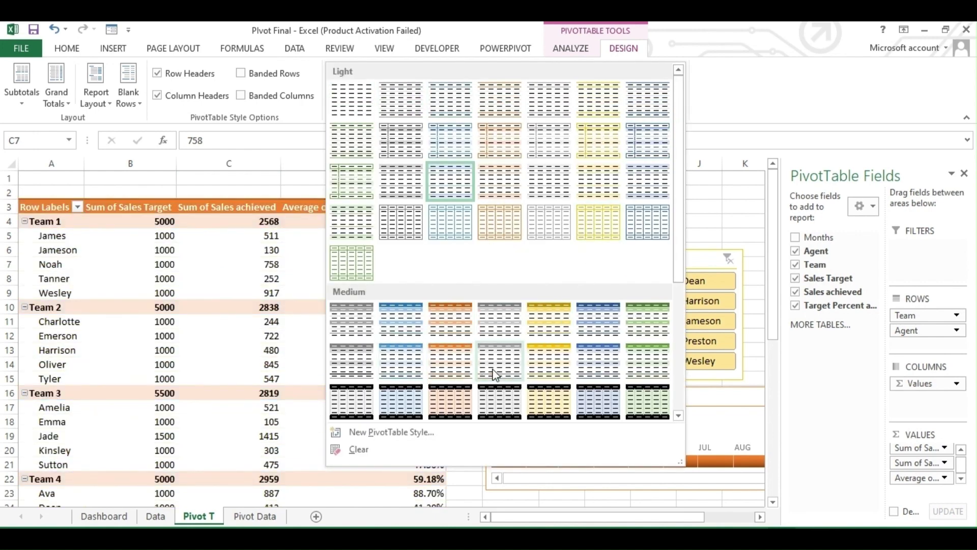
left_click(540, 366)
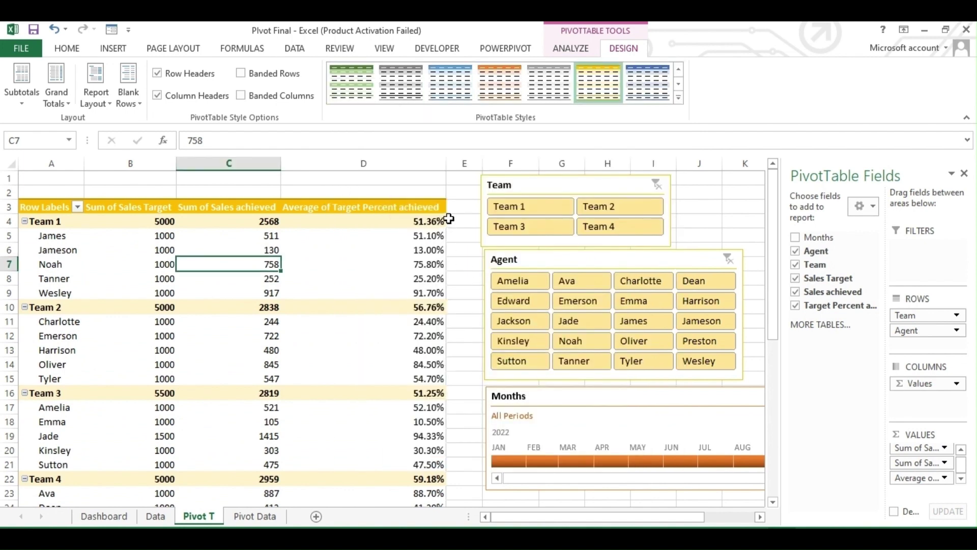
Close the PivotTable field list and hide the Pivot T sheet's gridlines.
left_click(964, 173)
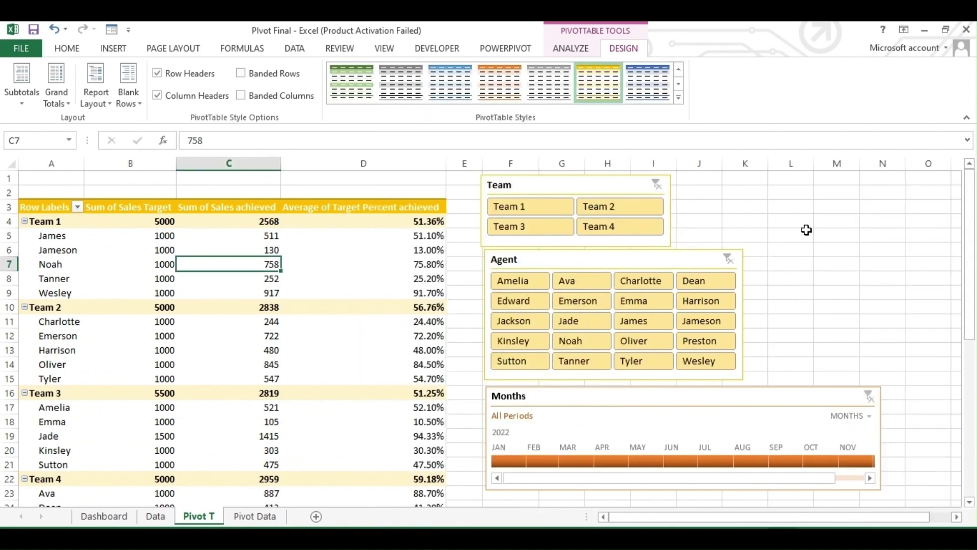
left_click(790, 235)
left_click(392, 48)
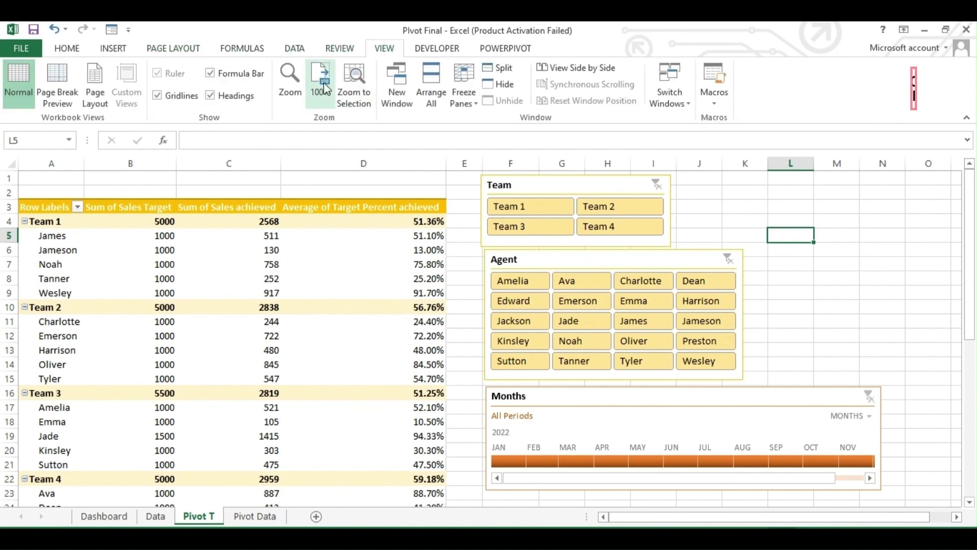
left_click(158, 96)
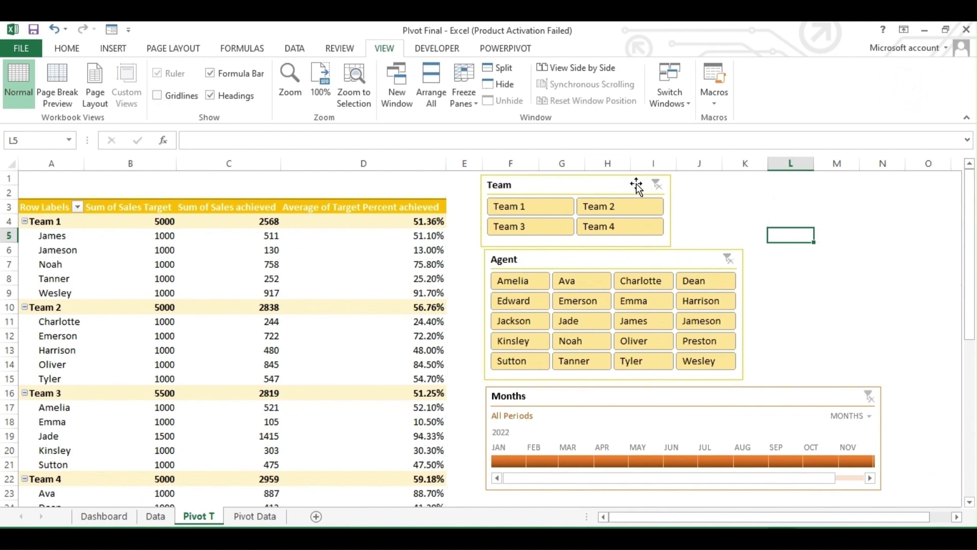
Move the Team and Agent slicers right so they end at column O, and widen the Team slicer to match the Agent slicer.
left_click_drag(623, 183, 911, 181)
left_click_drag(609, 262, 822, 258)
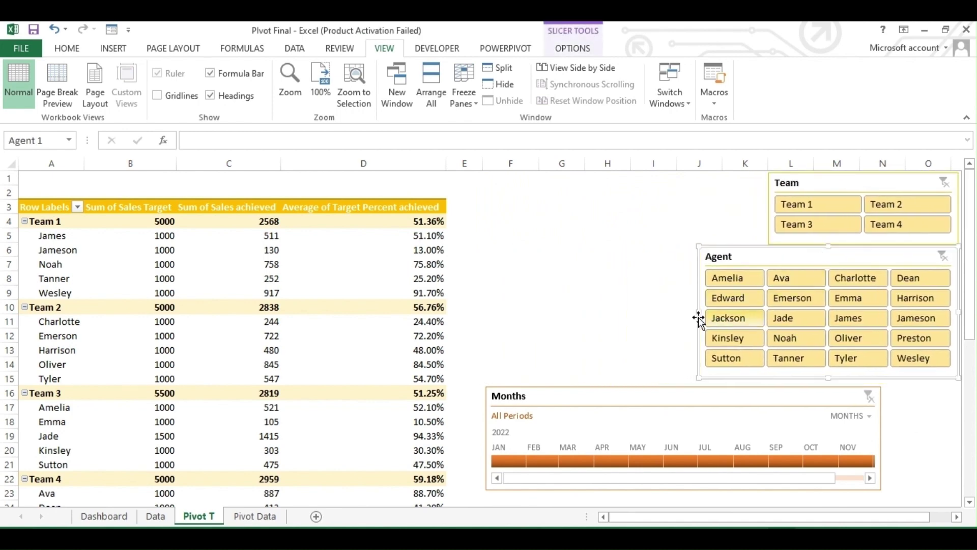
left_click(791, 184)
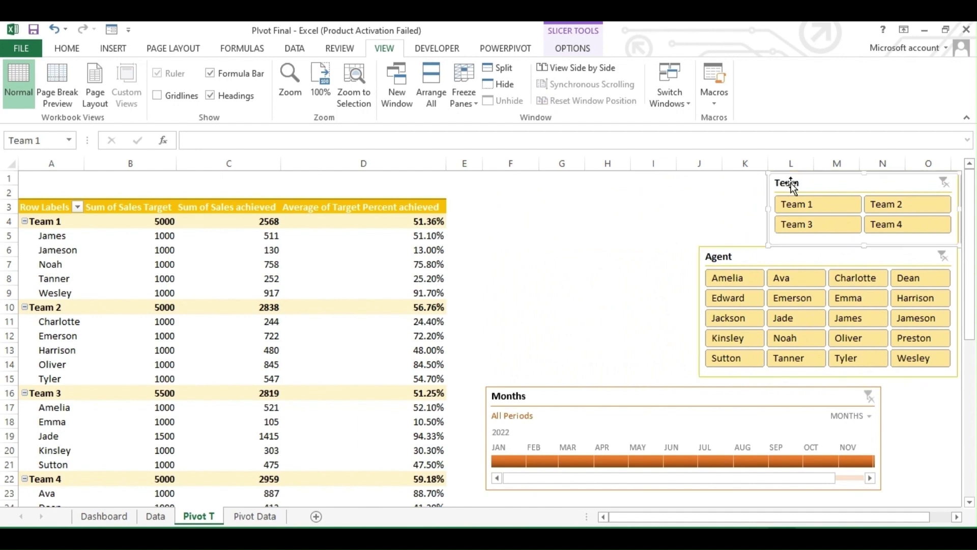
left_click_drag(770, 208, 700, 214)
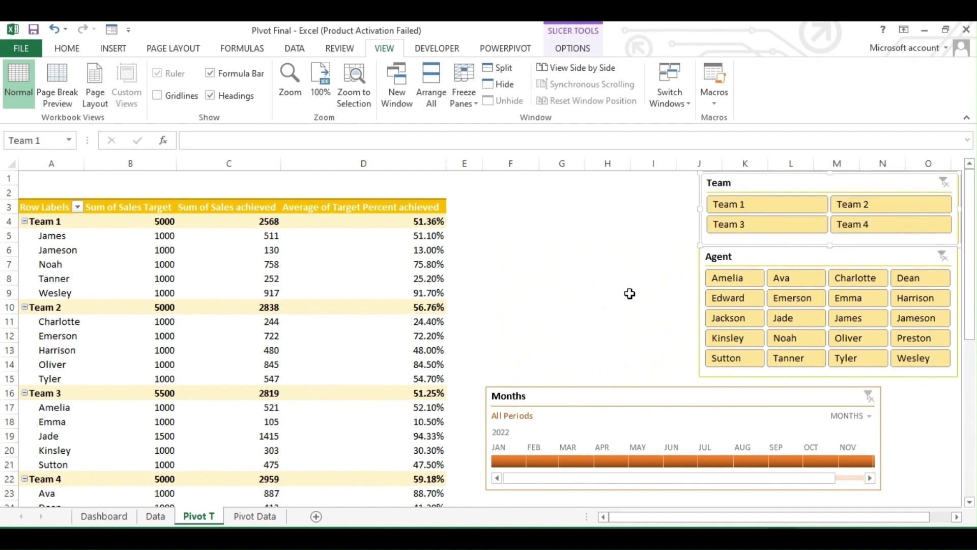
Move the Months timeline directly below the Agent slicer, aligning their right edges.
left_click_drag(674, 402, 763, 381)
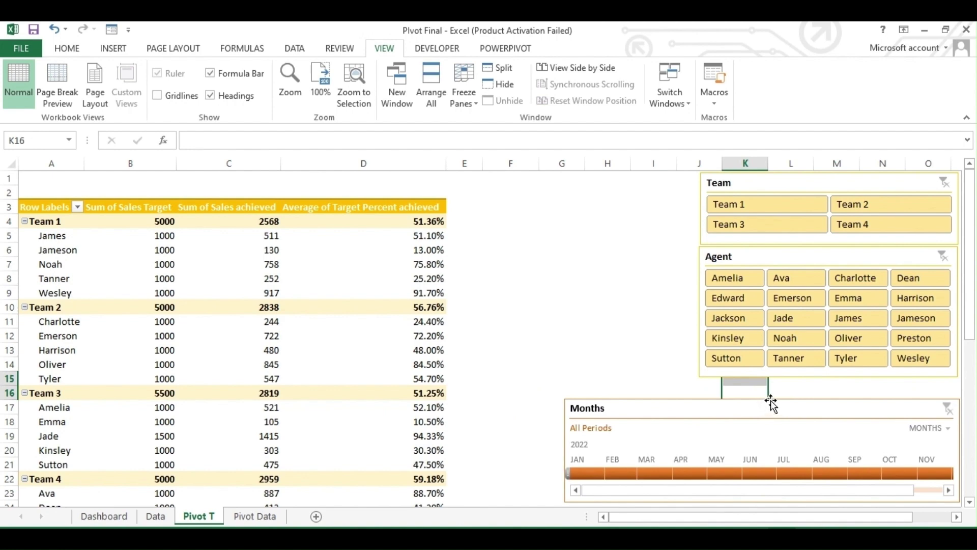
left_click(704, 410)
left_click_drag(761, 398, 763, 379)
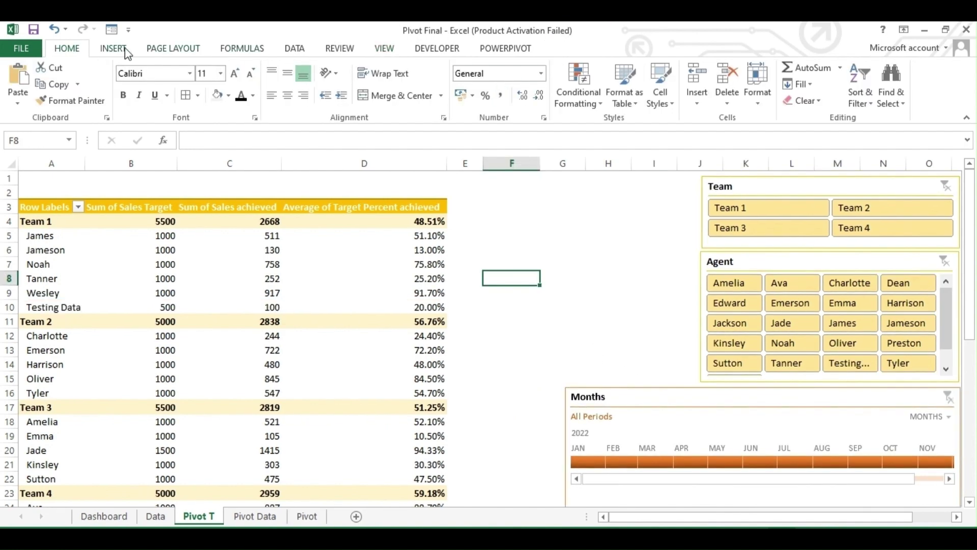
Insert a 2-D stacked column PivotChart based on the PivotTable.
left_click(202, 263)
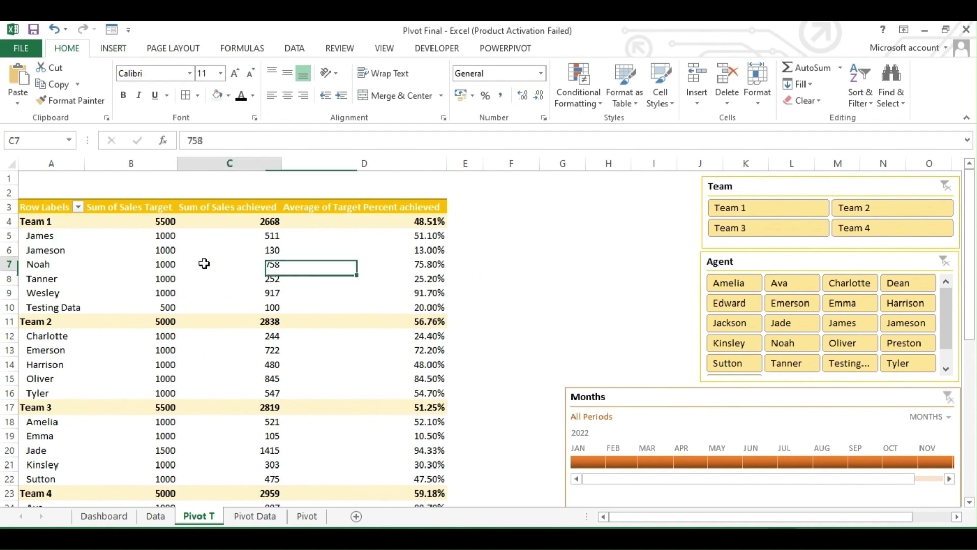
left_click(112, 50)
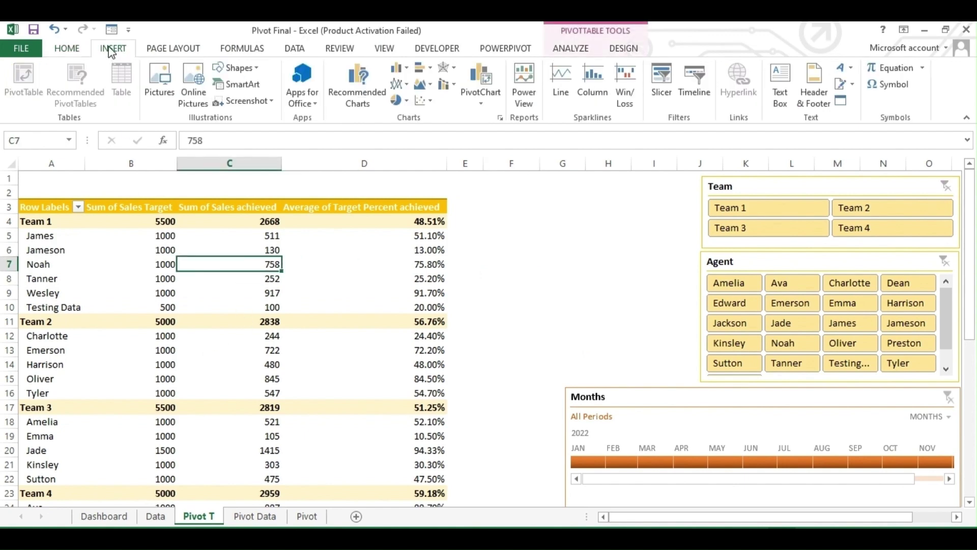
left_click(405, 71)
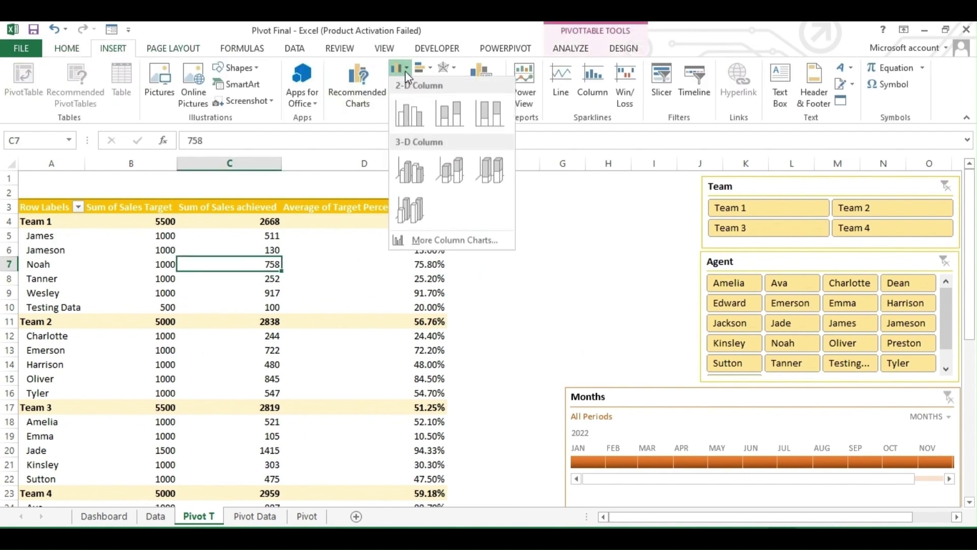
left_click(456, 118)
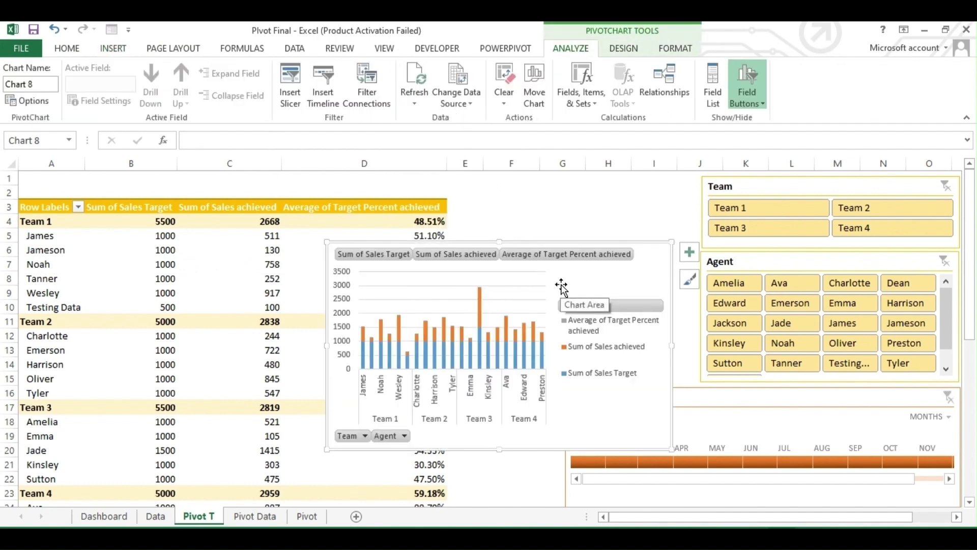
Remove the Average of Target Percent achieved field through the PivotChart and hide the chart's legend.
right_click(575, 258)
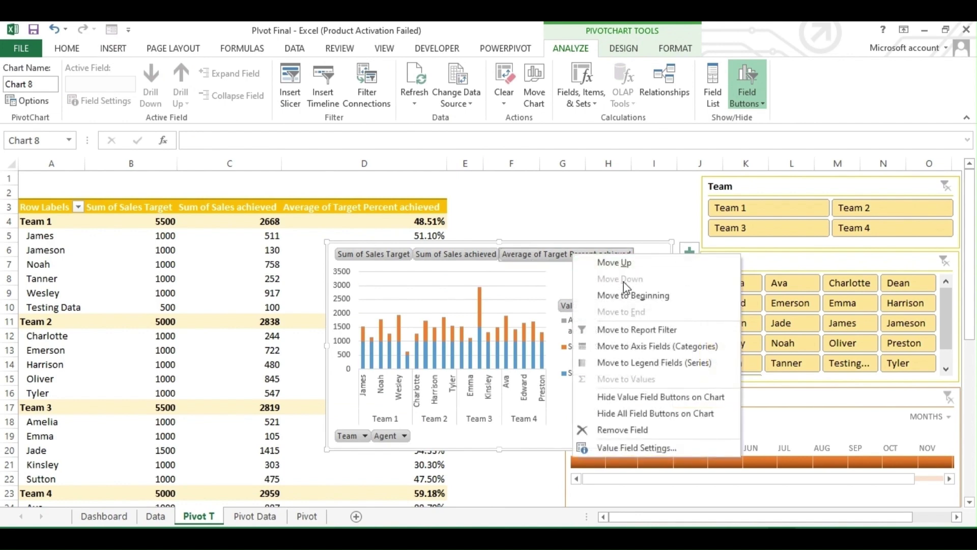
left_click(631, 429)
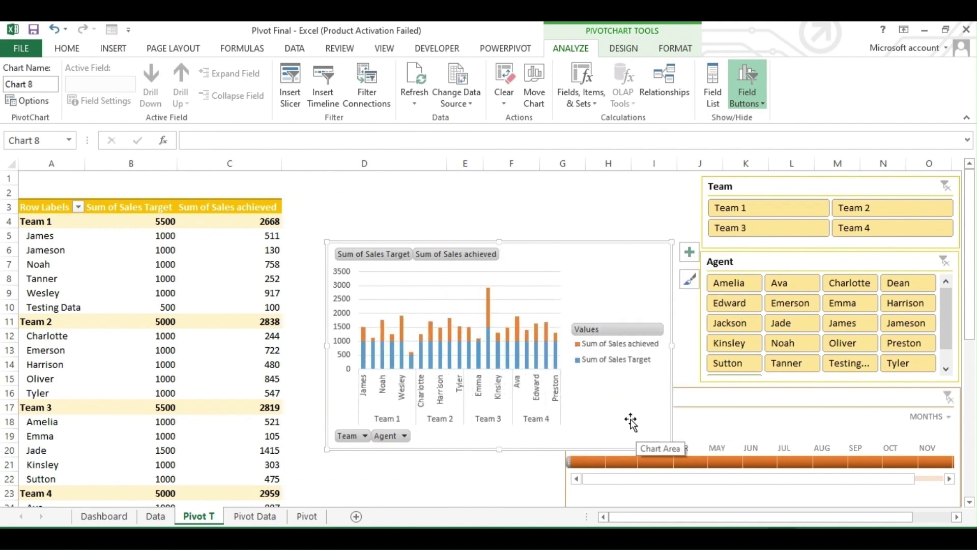
left_click(692, 255)
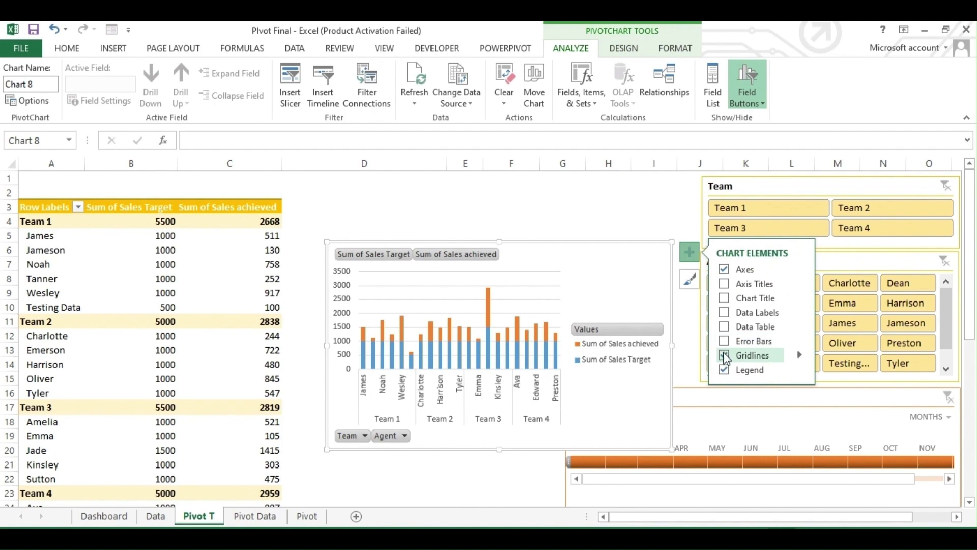
left_click(723, 369)
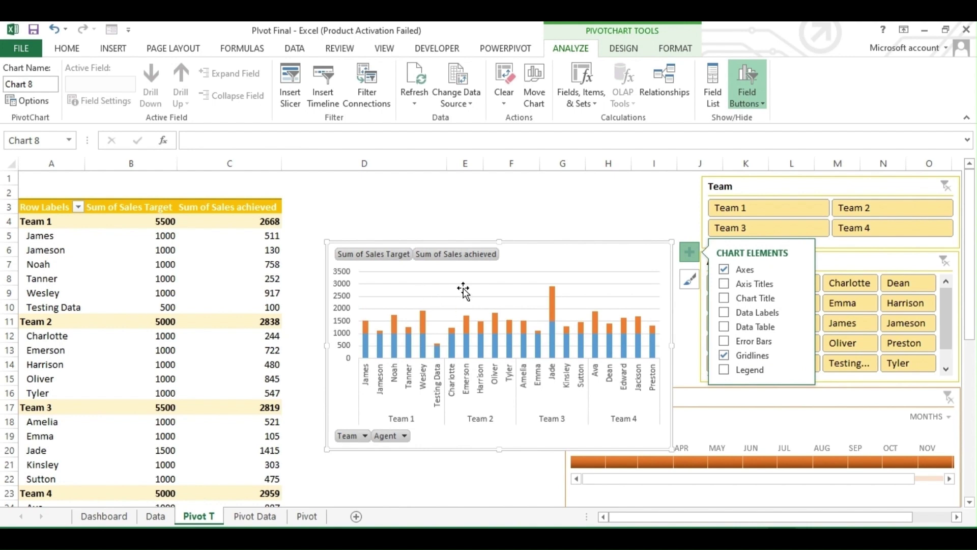
Move the PivotChart up into the space between the PivotTable and the slicers.
left_click_drag(617, 244, 637, 170)
left_click_drag(528, 252, 538, 183)
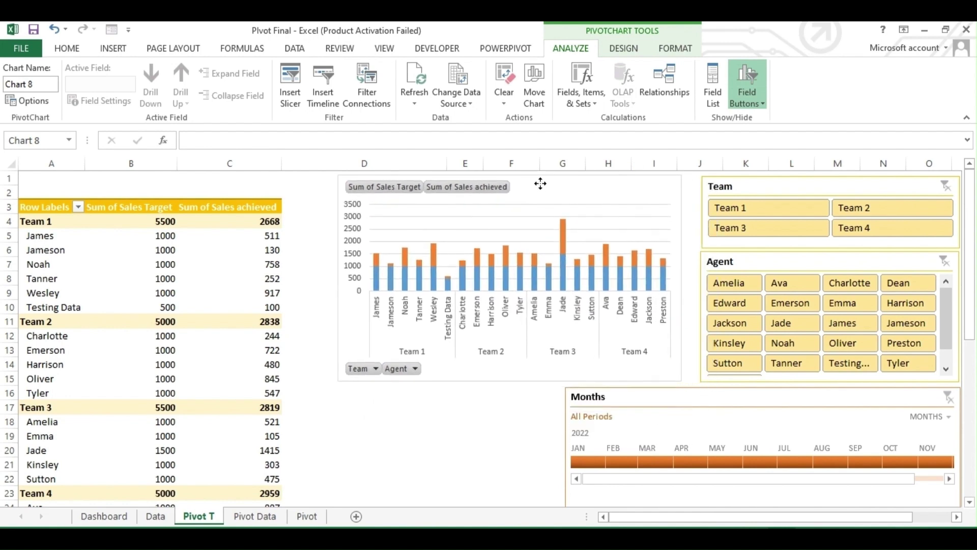
Filter the PivotTable and PivotChart by Team 1, Team 2, Team 4, Team 3 and again Team 1 with the Team slicer.
left_click(793, 206)
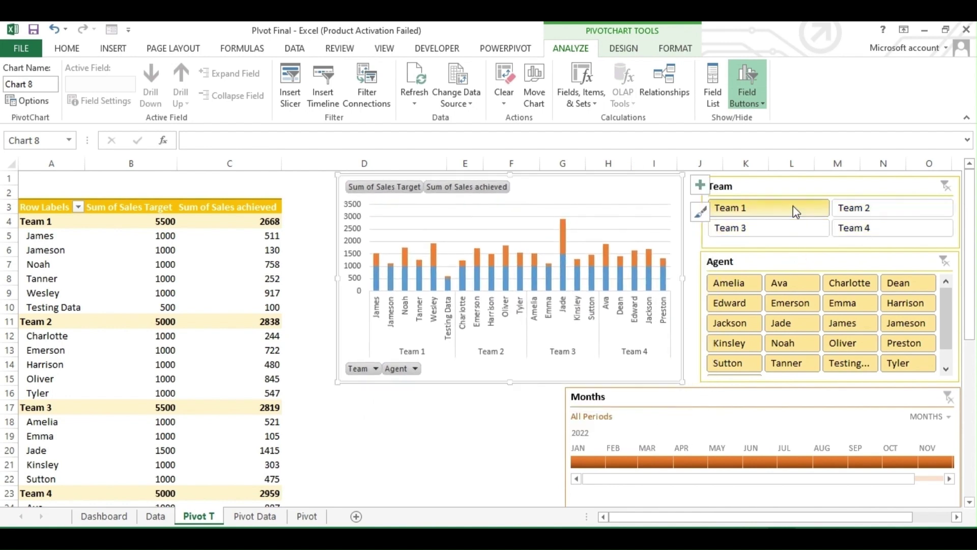
left_click(863, 207)
left_click(873, 230, "ctrl")
left_click(873, 230)
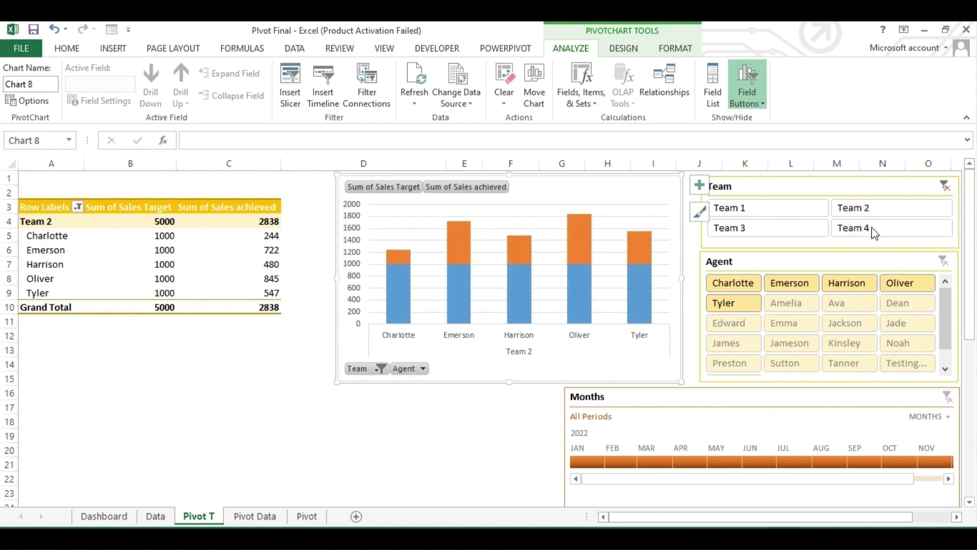
left_click(785, 239)
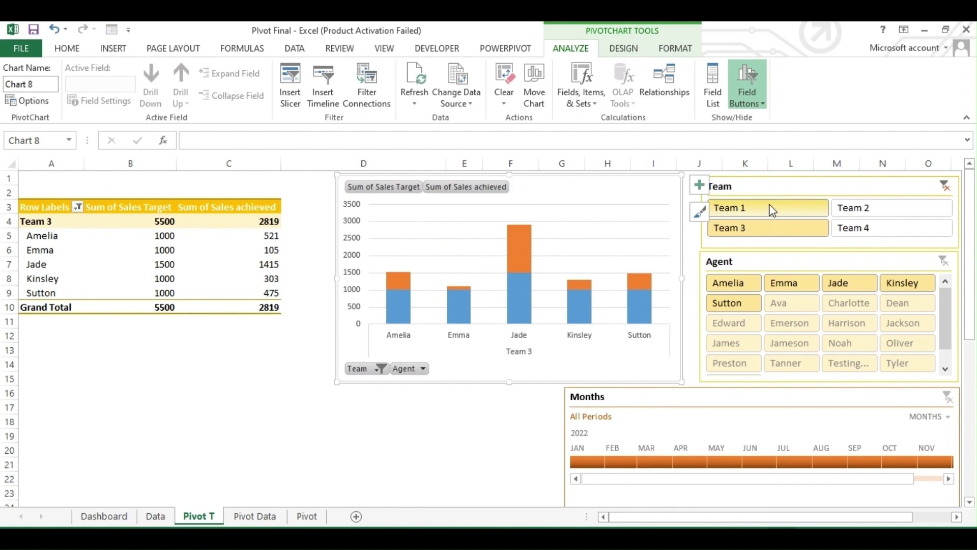
left_click(772, 210)
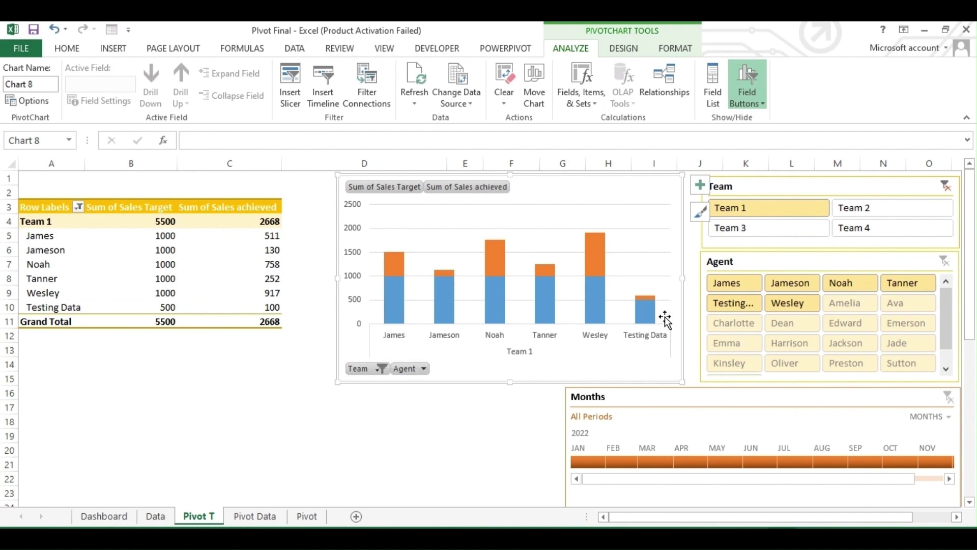
Apply the second chart style, with value labels inside the columns and no vertical axis, to the PivotChart.
left_click(456, 208)
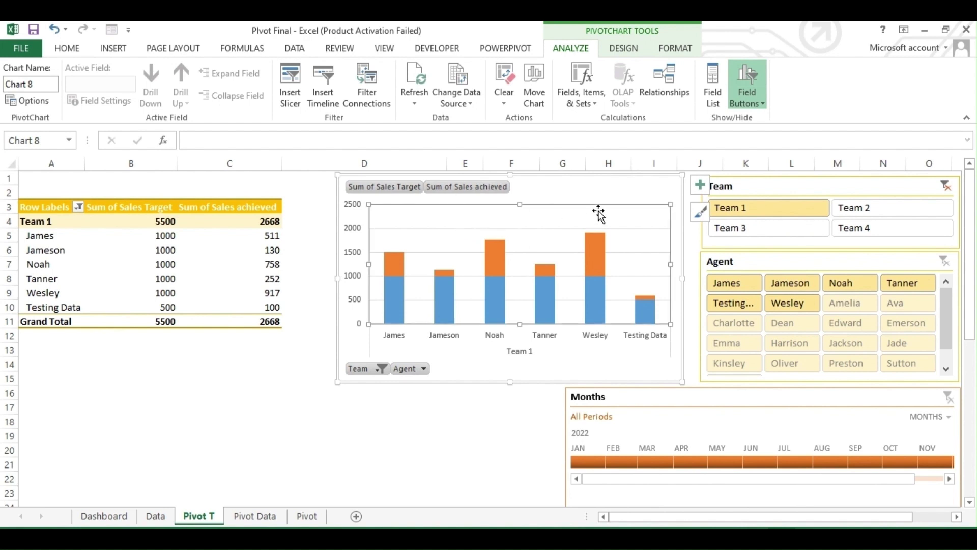
left_click(622, 49)
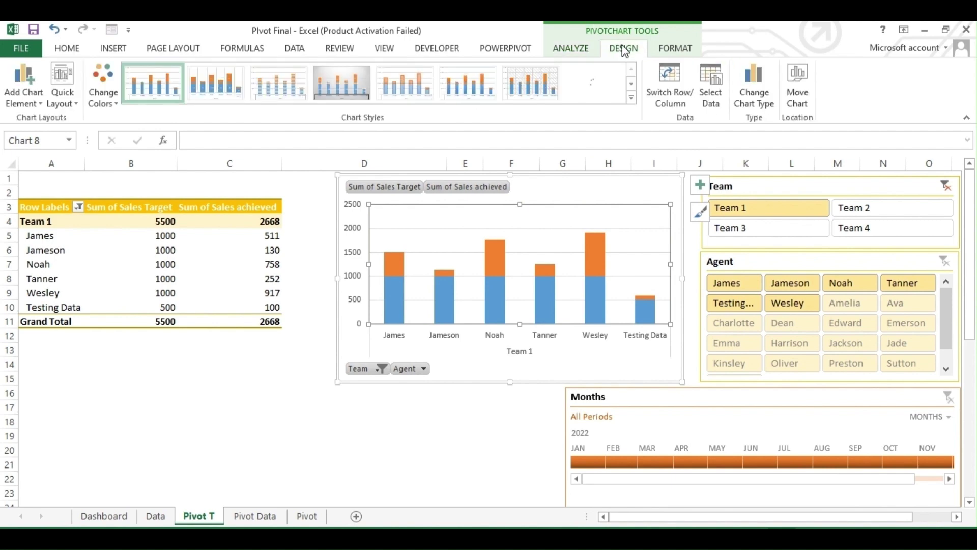
left_click(193, 87)
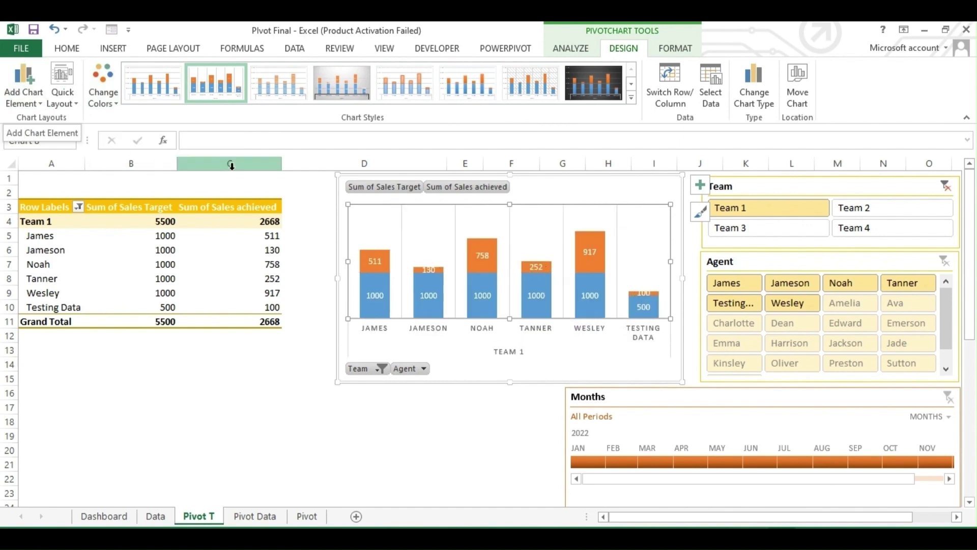
Compare the 100% stacked, stacked and clustered column previews and change the PivotChart's type to Clustered Column.
left_click(756, 105)
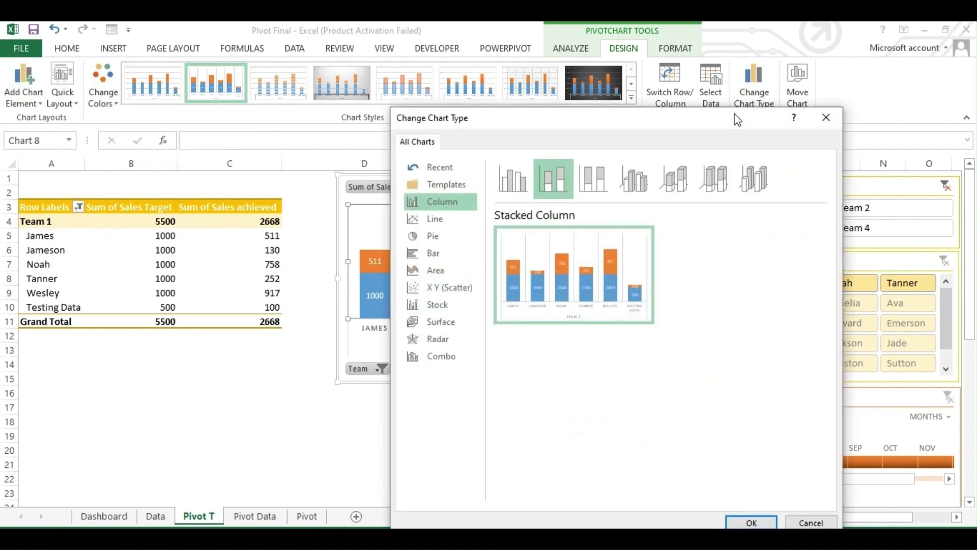
left_click(585, 173)
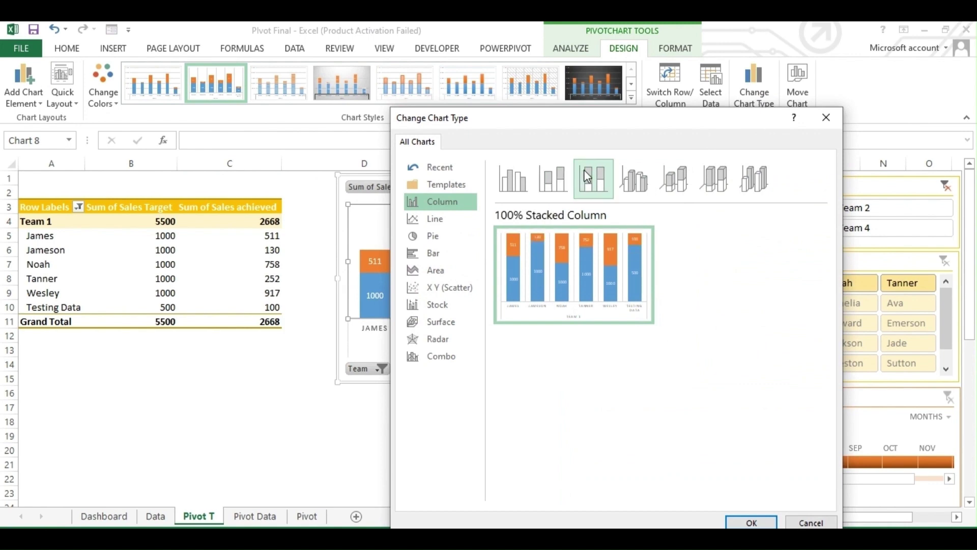
left_click(499, 189)
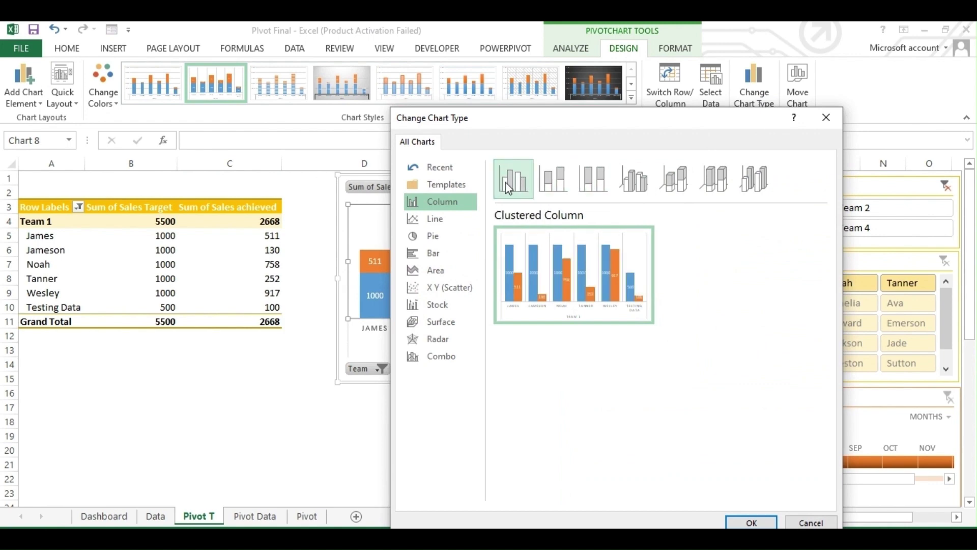
left_click(547, 188)
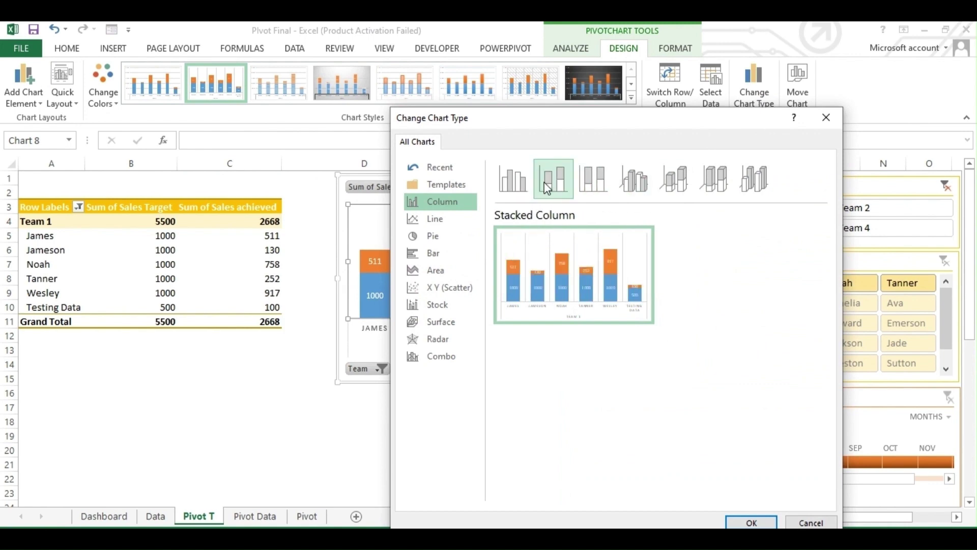
left_click(599, 188)
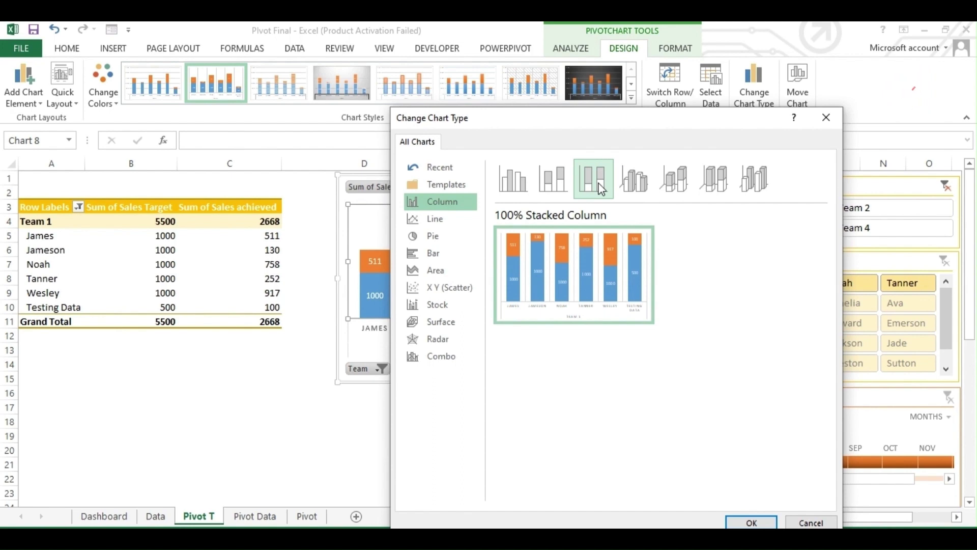
left_click(513, 190)
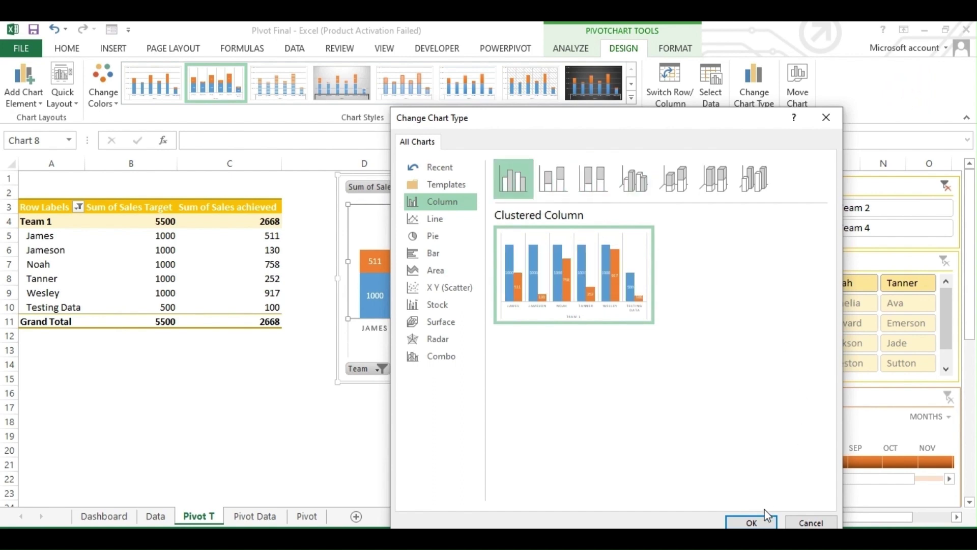
left_click(752, 522)
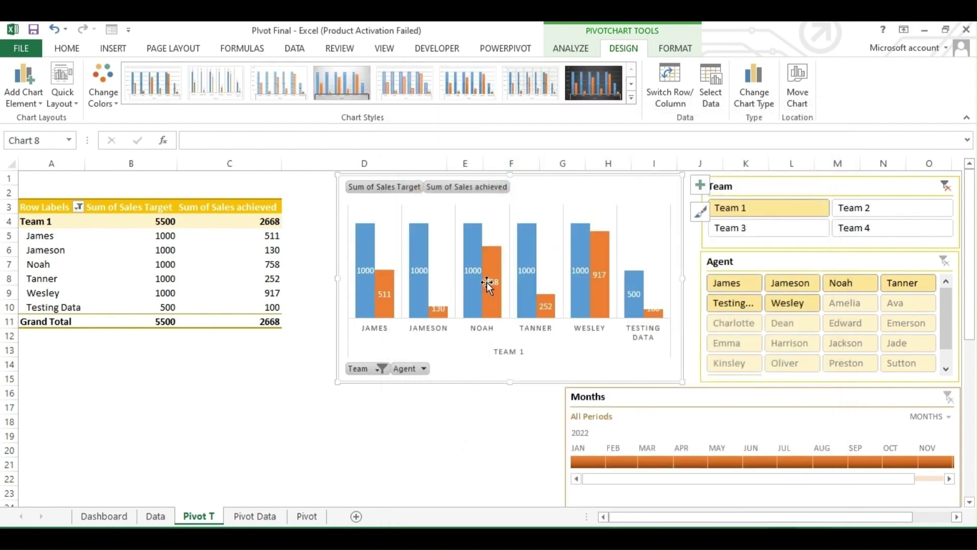
Test the slicers by filtering to Team 2, Team 4 and two of its agents individually, and clear the Agent and Team filters.
left_click(877, 208)
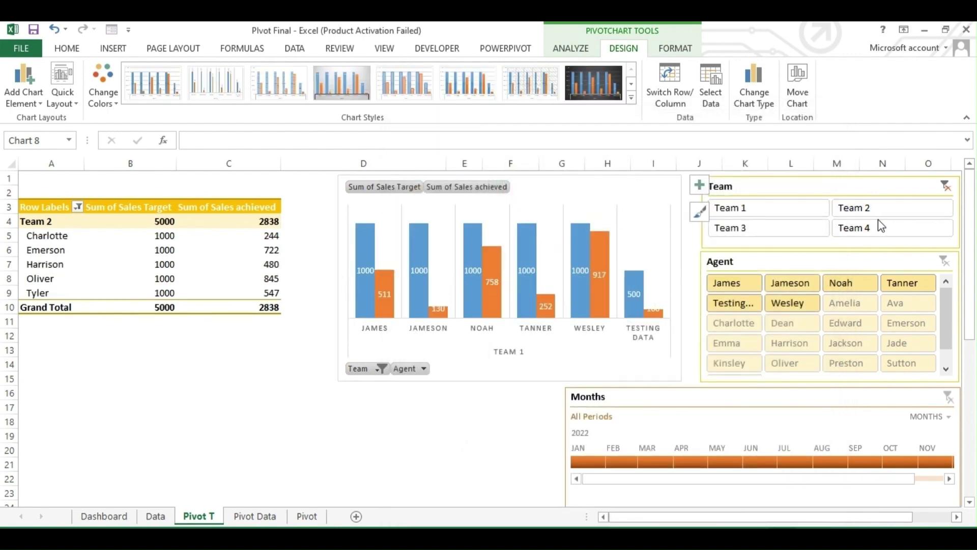
left_click(879, 227)
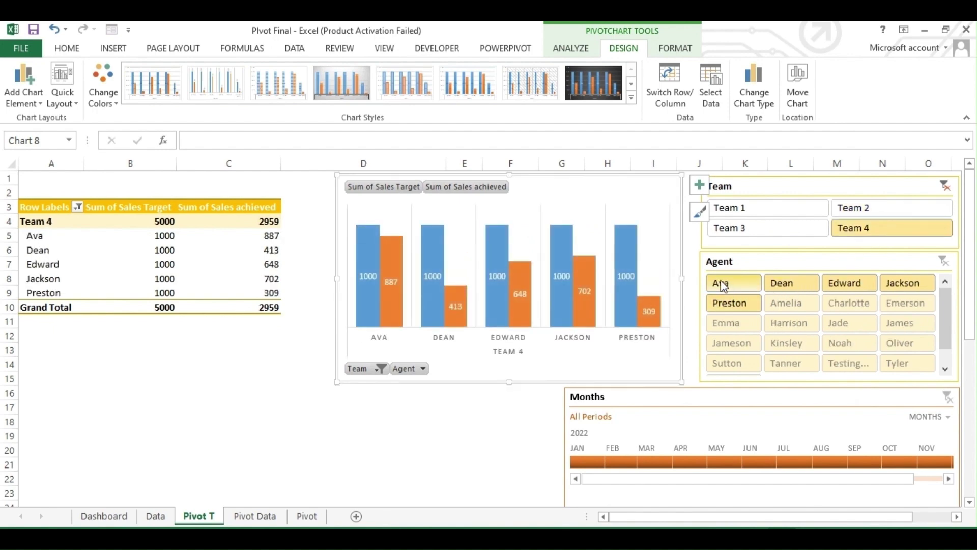
left_click(723, 284)
left_click(789, 283)
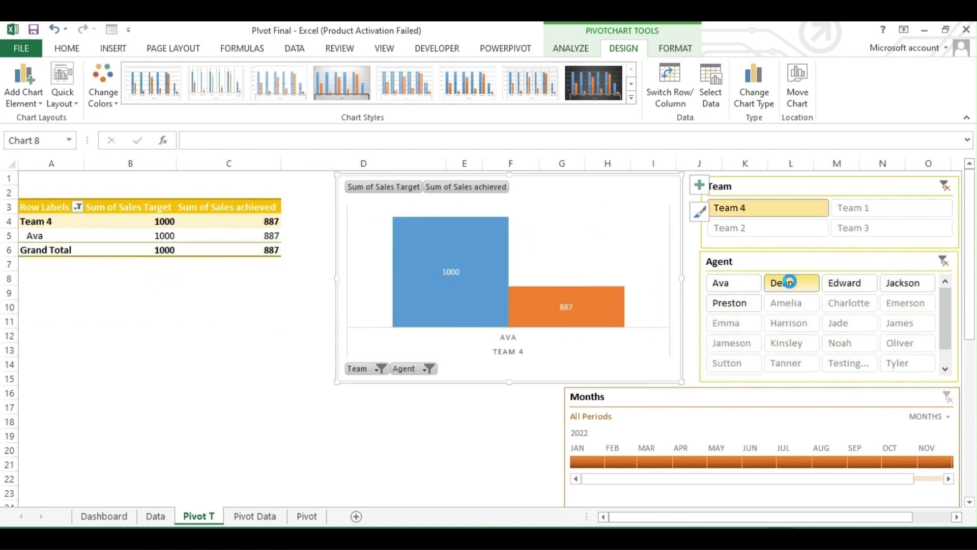
left_click(944, 261)
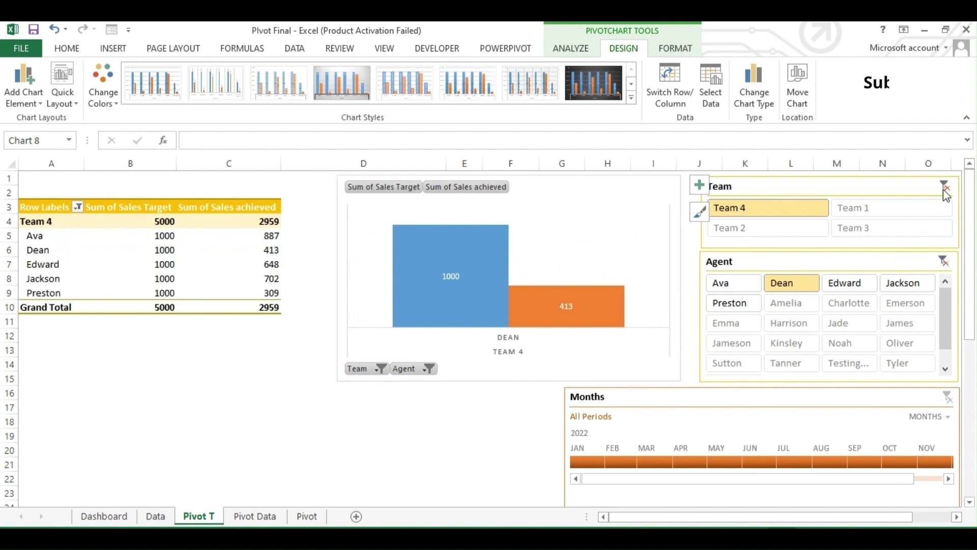
left_click(944, 187)
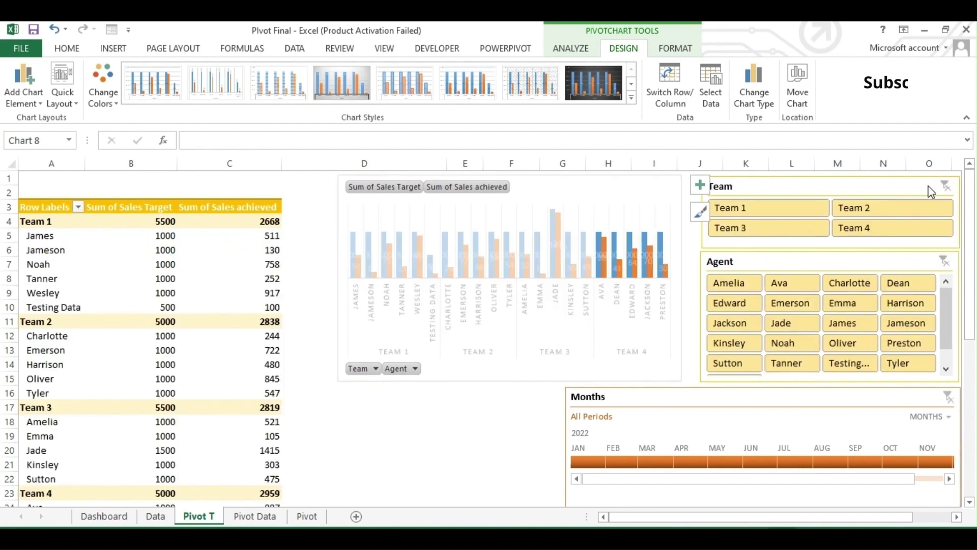